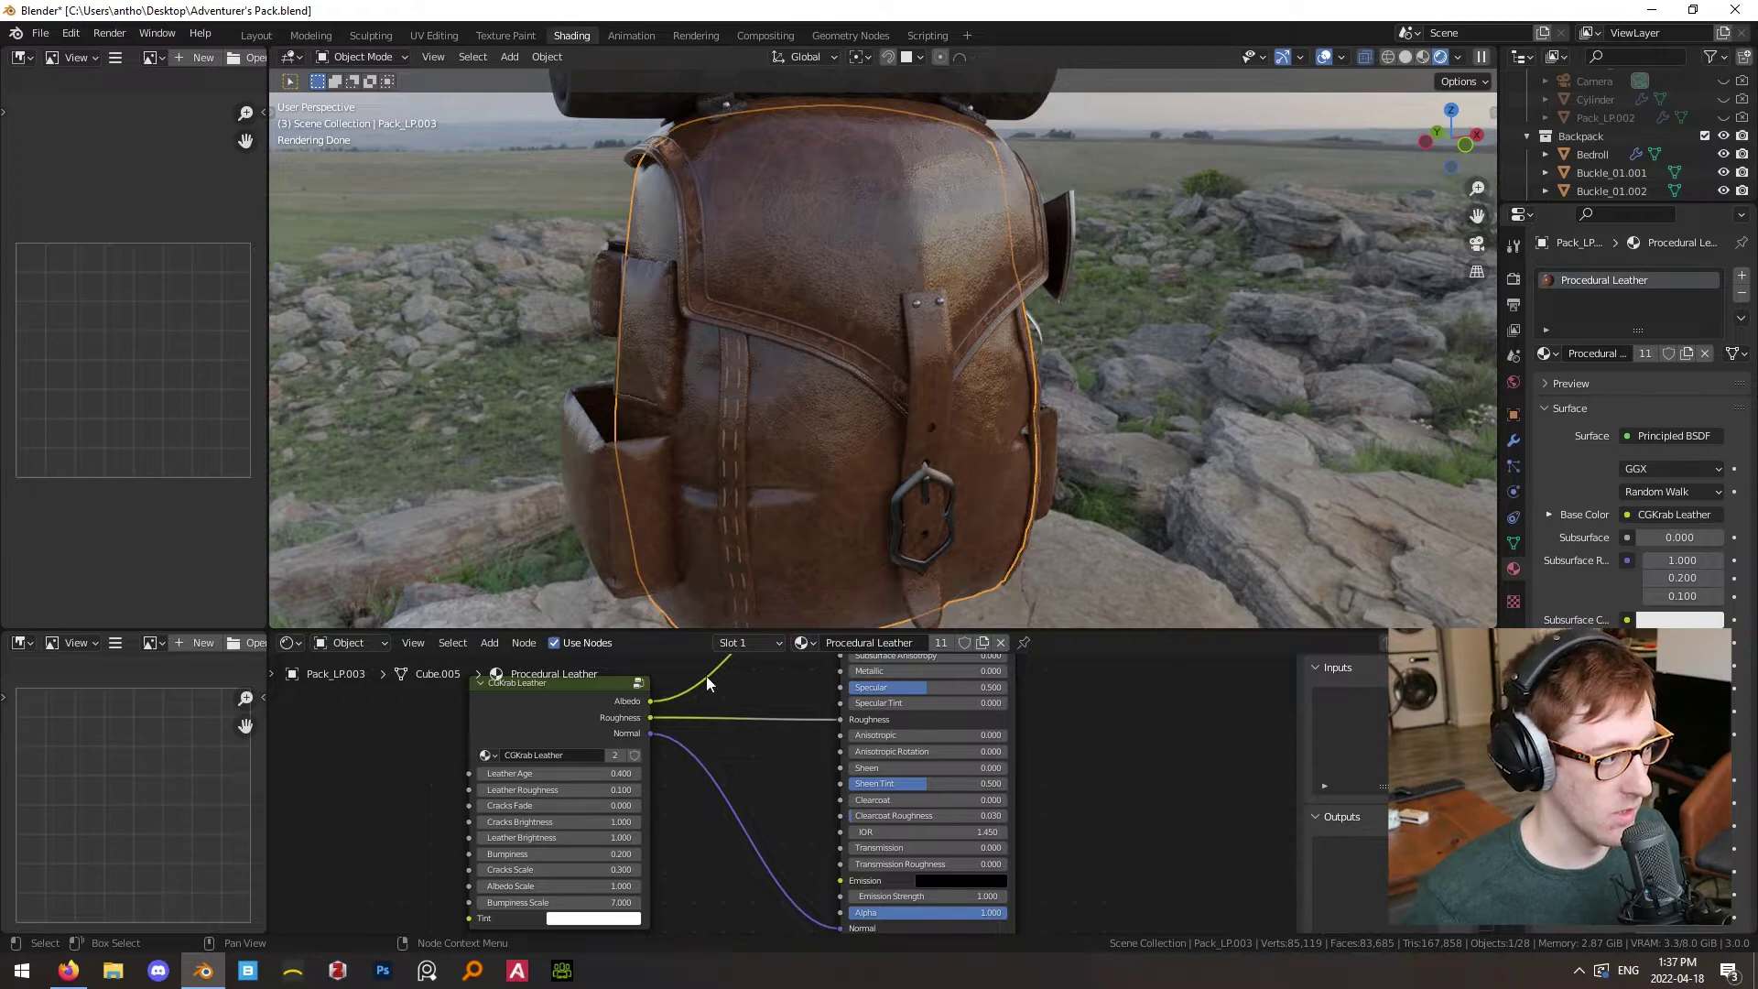
# - On the CGKrab Leather node, set Leather Age to 1.000, Leather Roughness to 0.000 and Cracks Fade to 1.000
pyautogui.moveTo(618, 773)
pyautogui.mouseDown()
pyautogui.moveTo(709, 774)
pyautogui.moveTo(597, 772)
pyautogui.mouseUp()
pyautogui.click(596, 771)
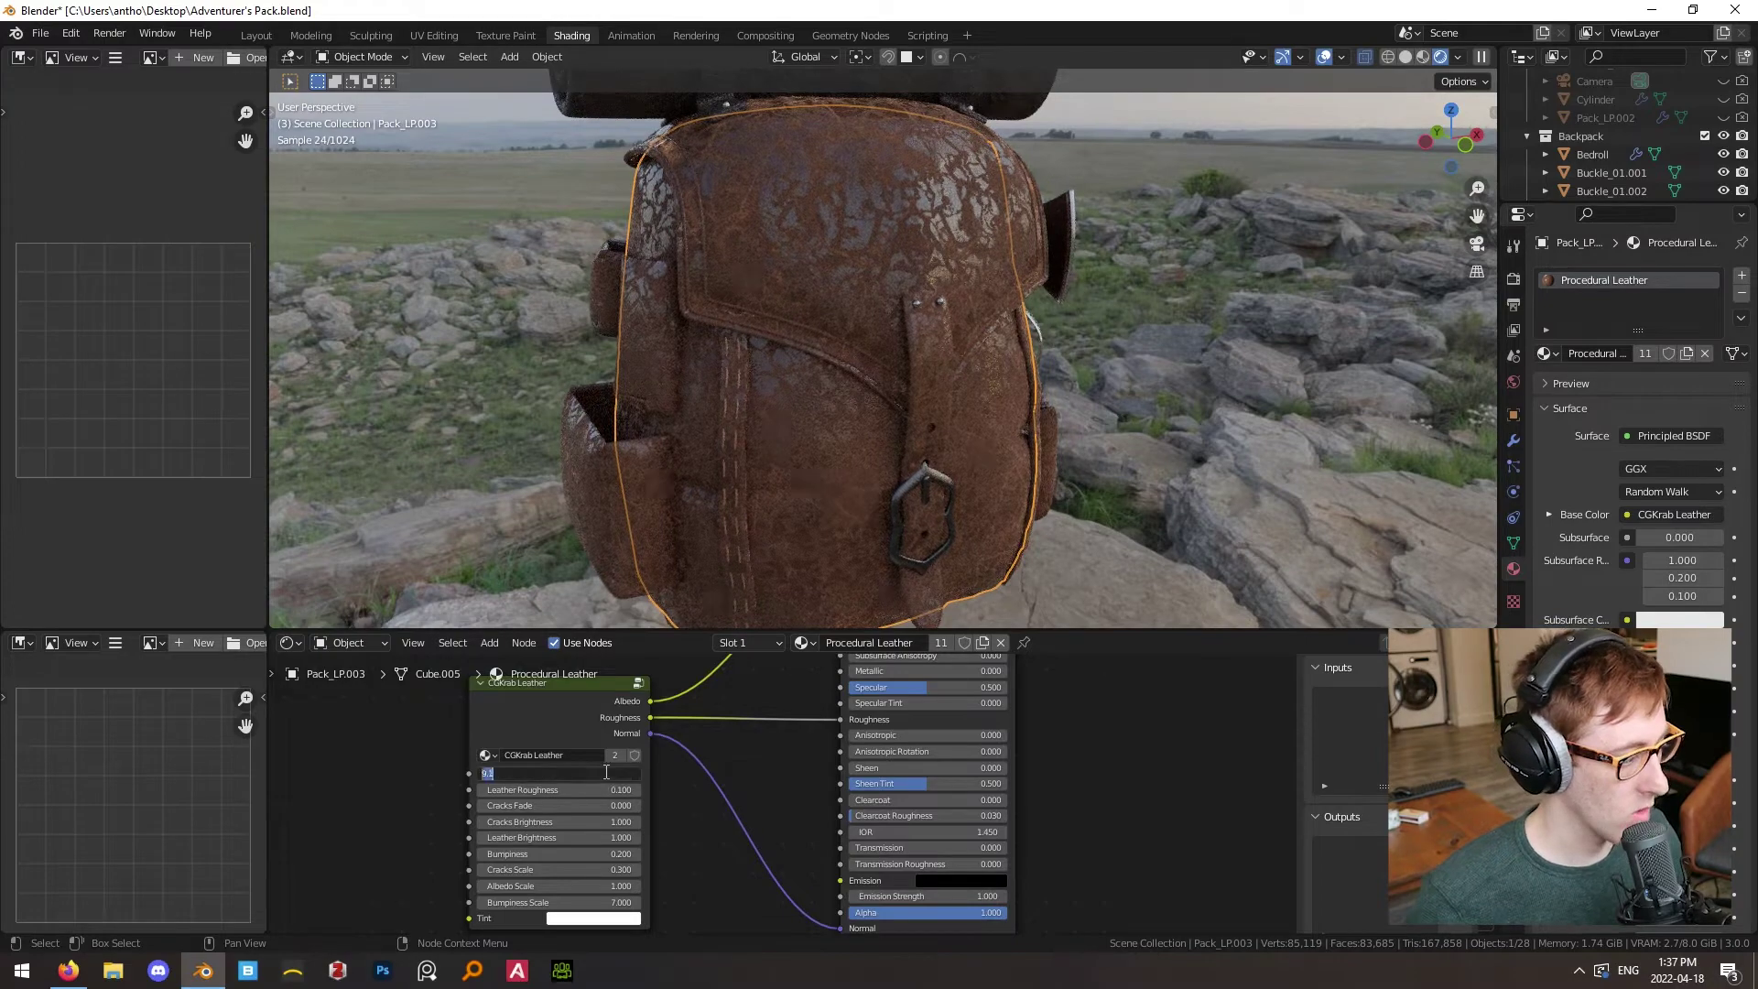
pyautogui.write('1')
pyautogui.press('Return')
pyautogui.keyDown('ctrl'); pyautogui.moveTo(604, 786); pyautogui.dragTo(659, 786); pyautogui.keyUp('ctrl')
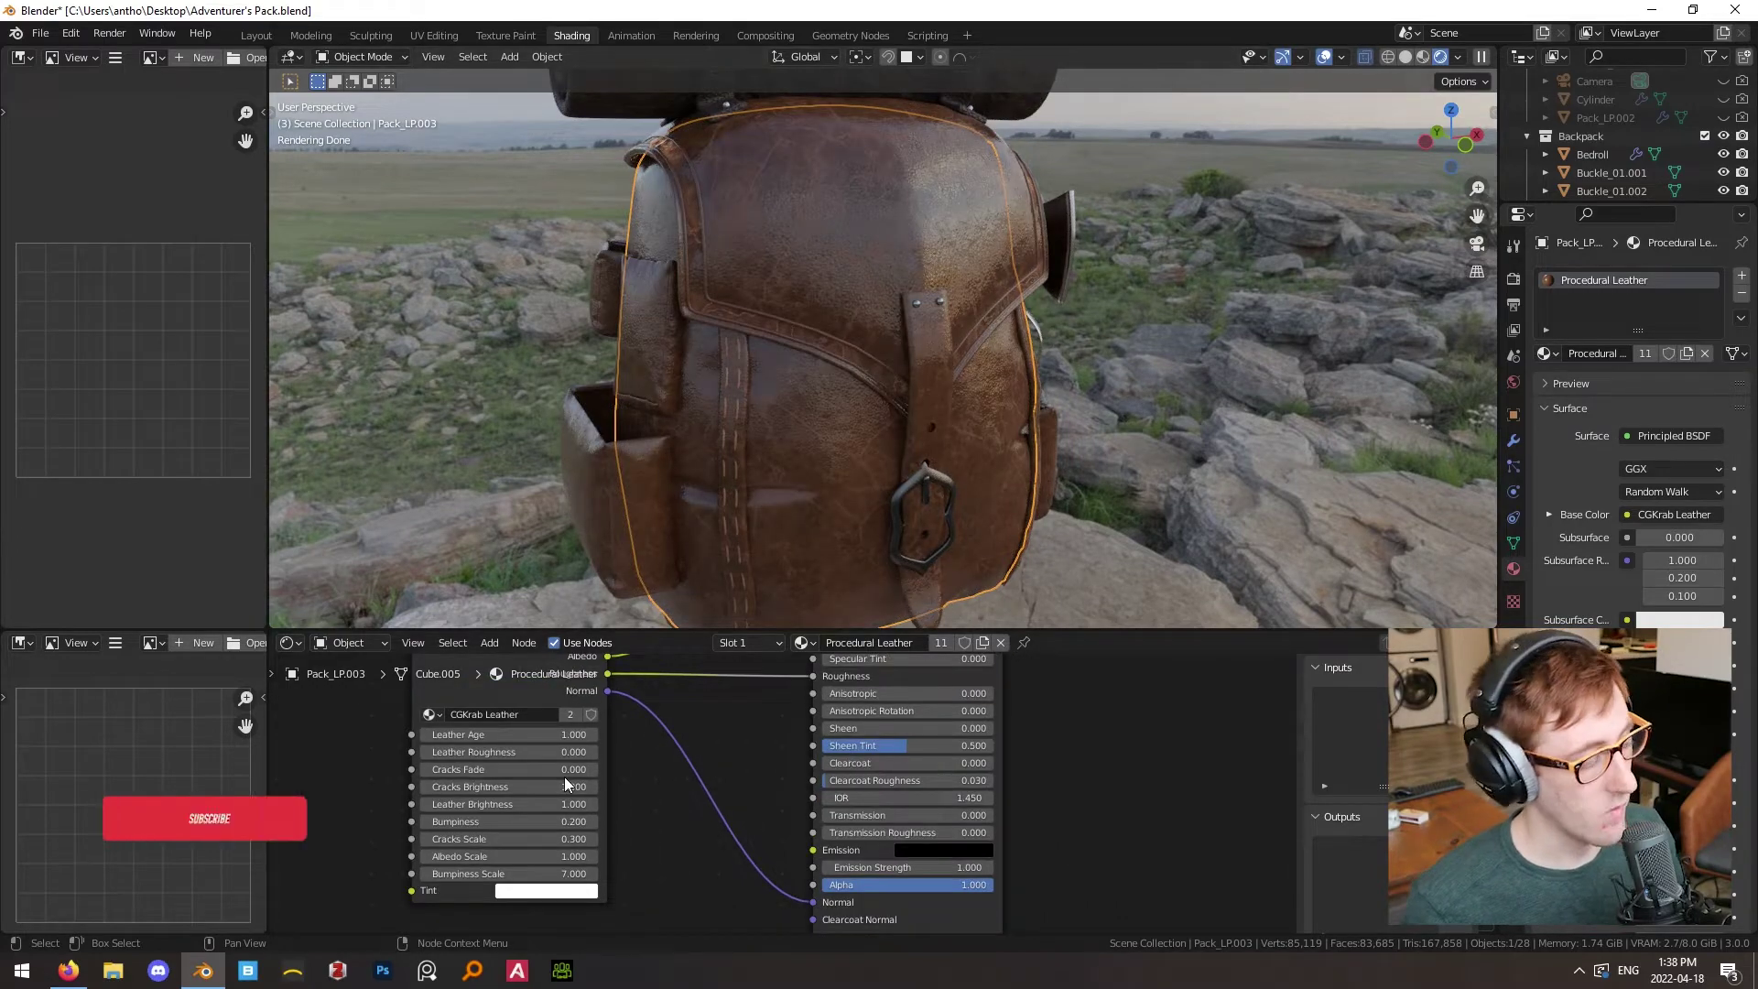
pyautogui.moveTo(549, 769); pyautogui.dragTo(723, 769)
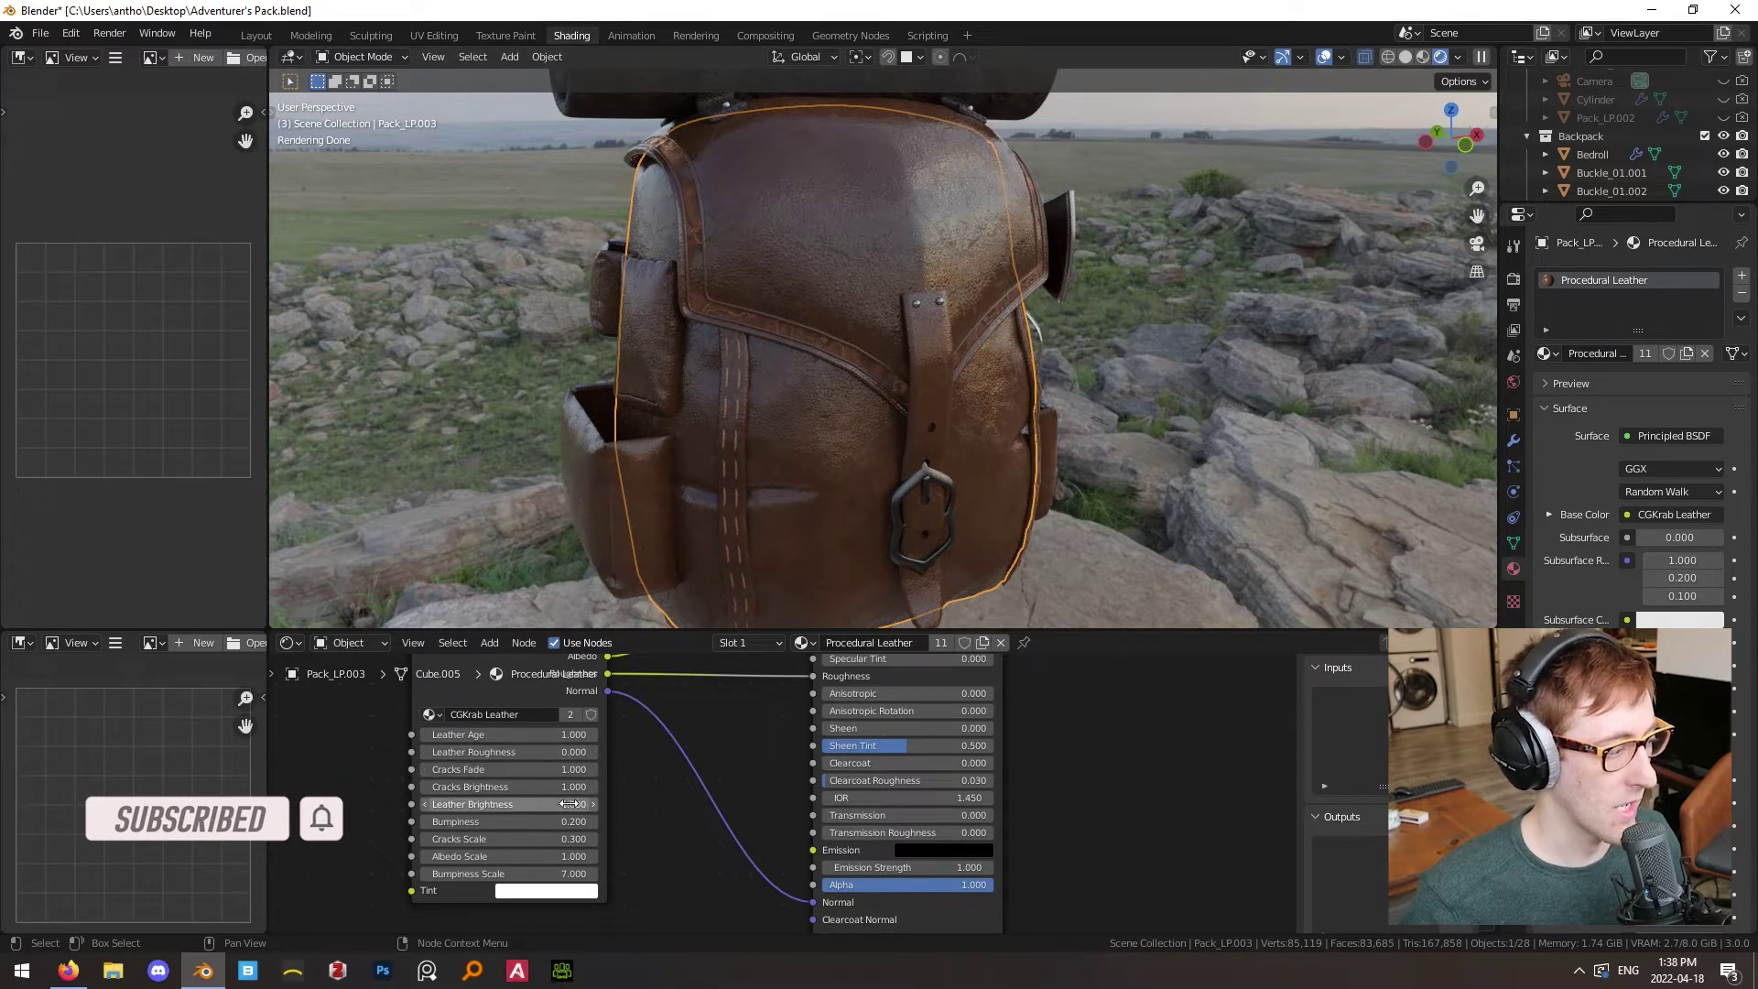
# - Undo and redo the Bumpiness change to compare the leather surface, and try a different Bumpiness Scale
pyautogui.hotkey('ctrl', 'z')
pyautogui.hotkey('ctrl', 'z')
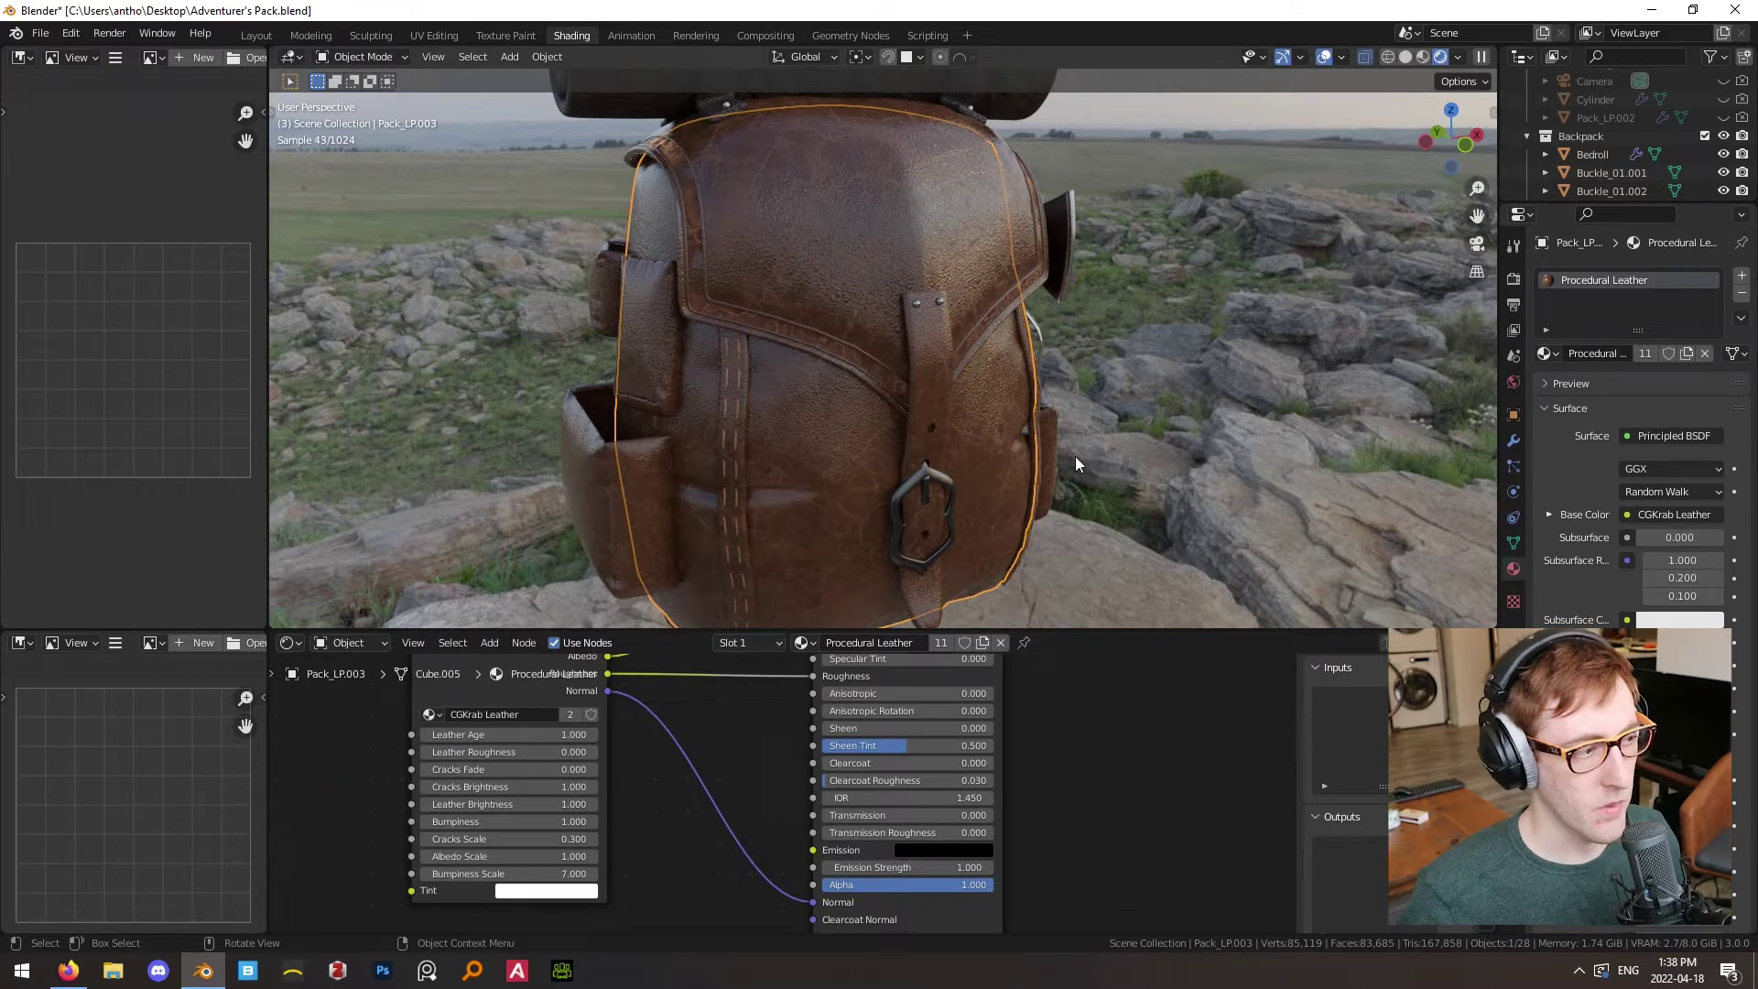
pyautogui.hotkey('ctrl', 'shift', 'z')
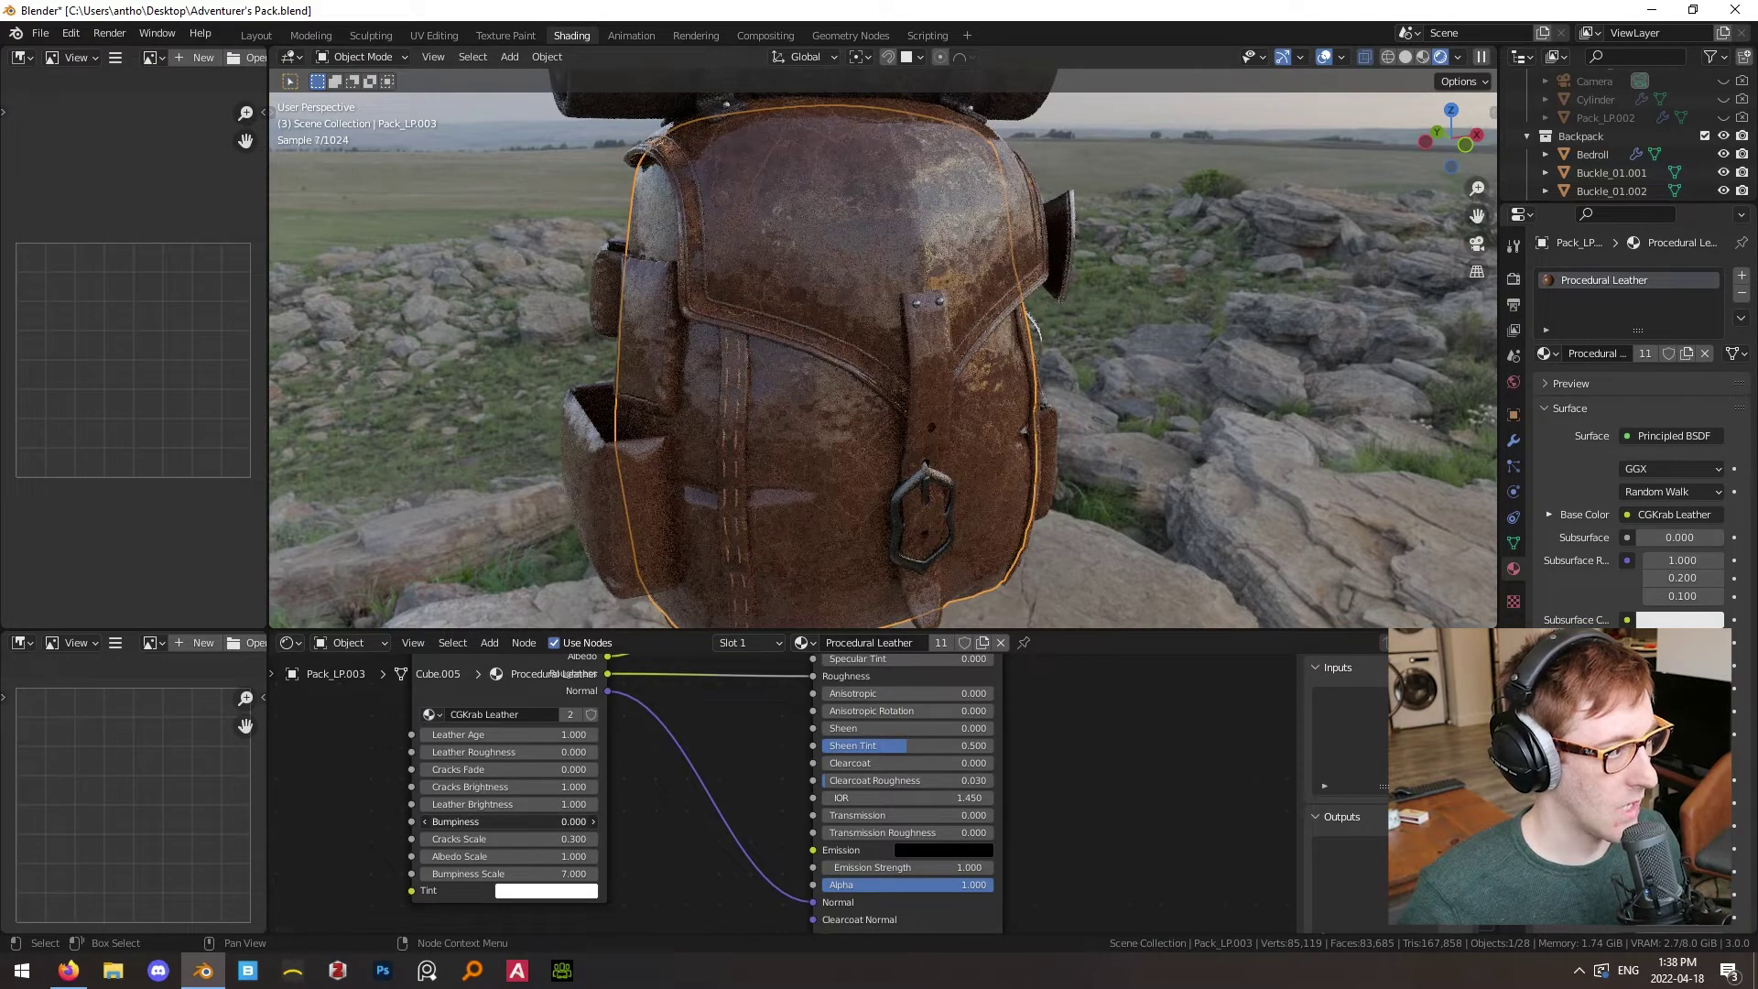
pyautogui.hotkey('ctrl', 'z')
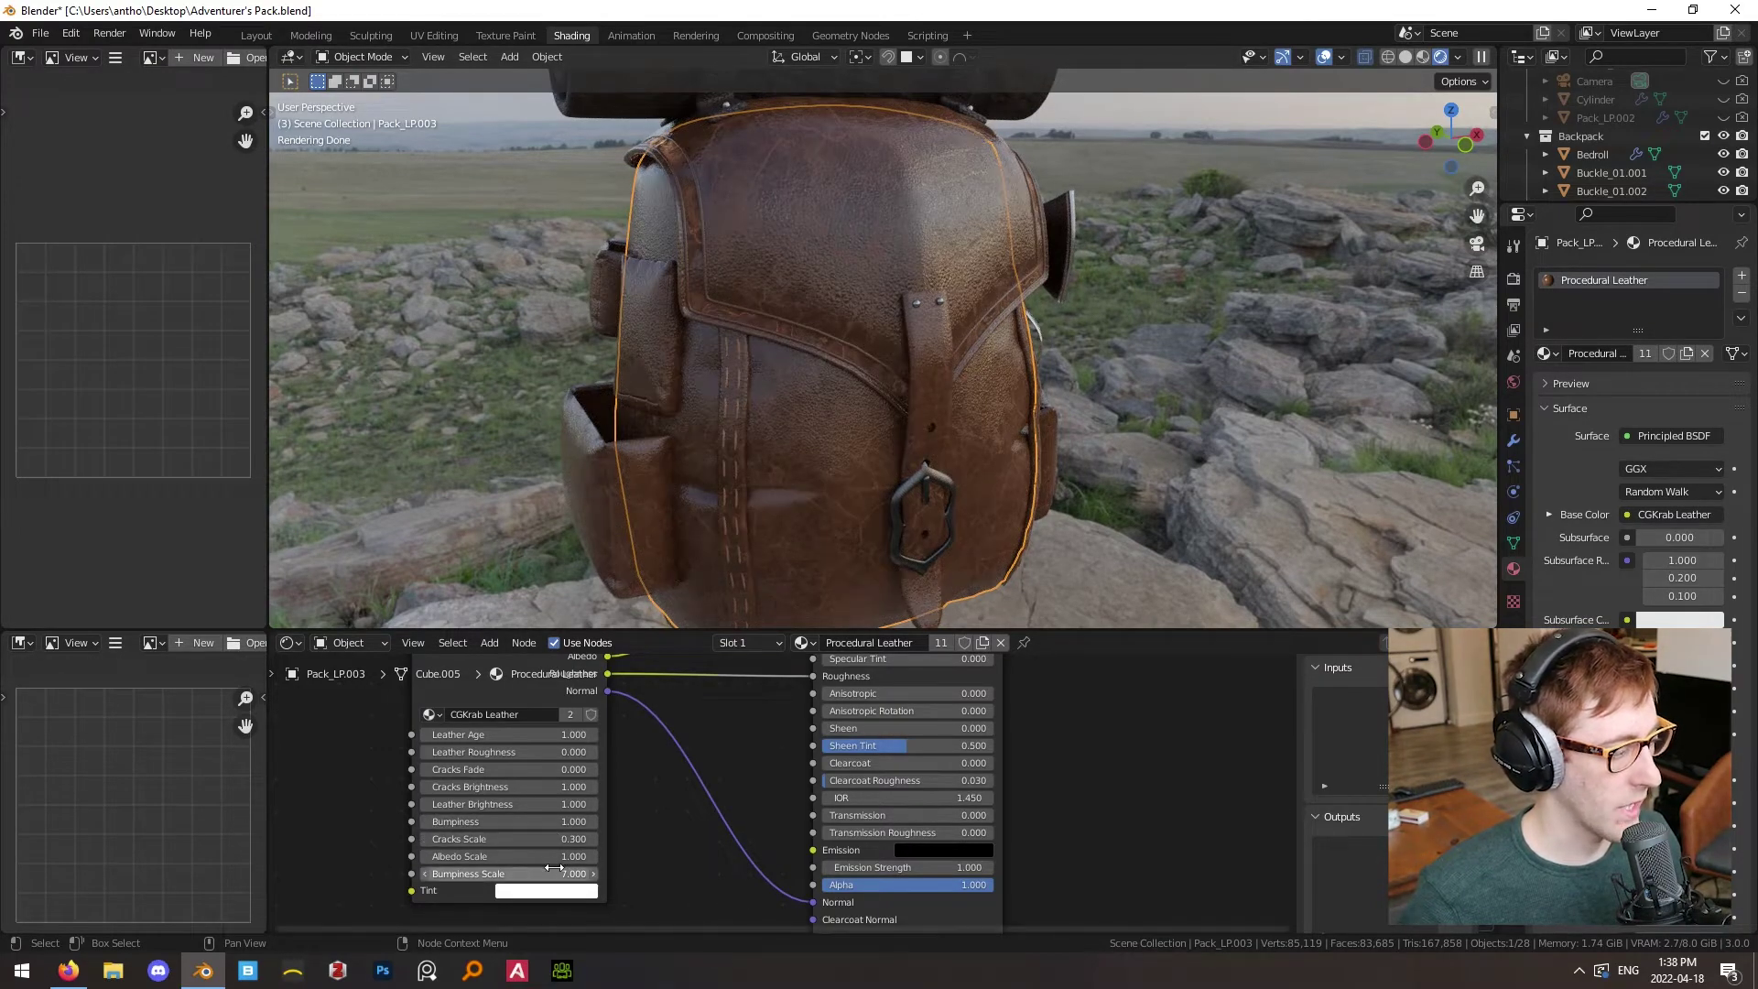
pyautogui.moveTo(560, 873); pyautogui.dragTo(513, 873)
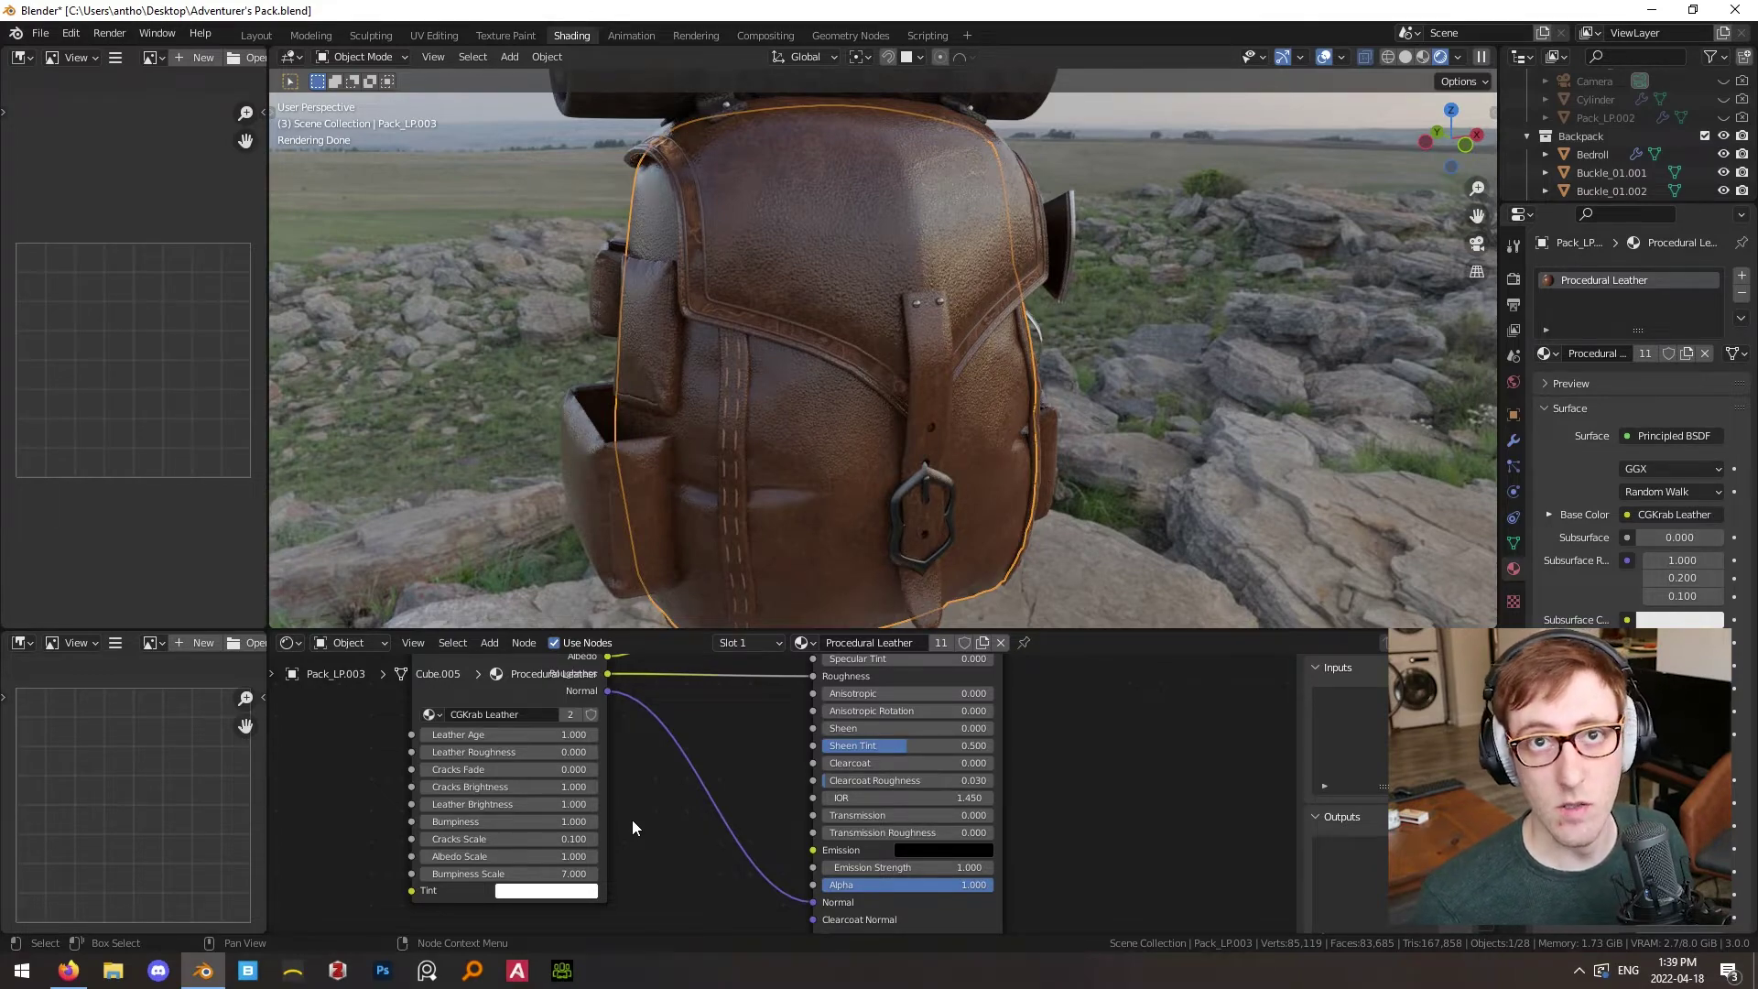
# - Try a Leather Brightness of about 4.7 on the CGKrab Leather node, and reset it to its default
pyautogui.moveTo(568, 804); pyautogui.dragTo(696, 803)
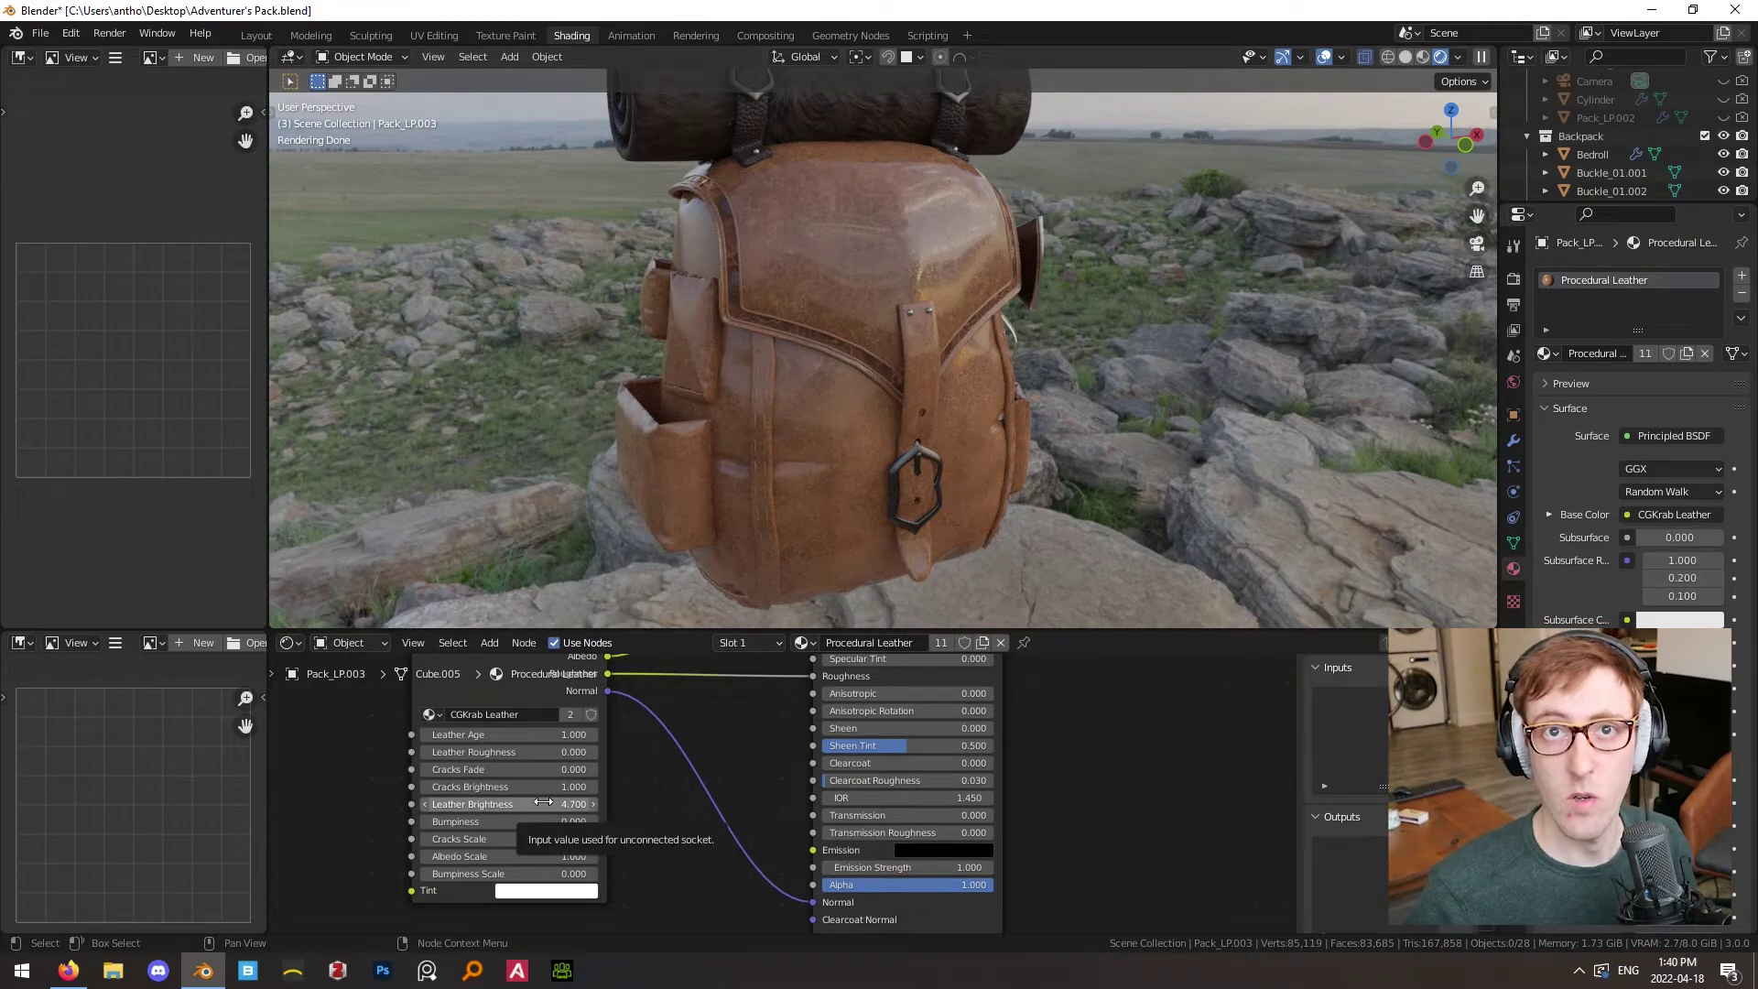
pyautogui.press('BackSpace')
# - Widen the Properties editor and try different Tint colors on the CGKrab Leather node, from purple through green to a warmer hue
pyautogui.moveTo(1497, 461); pyautogui.dragTo(1468, 461)
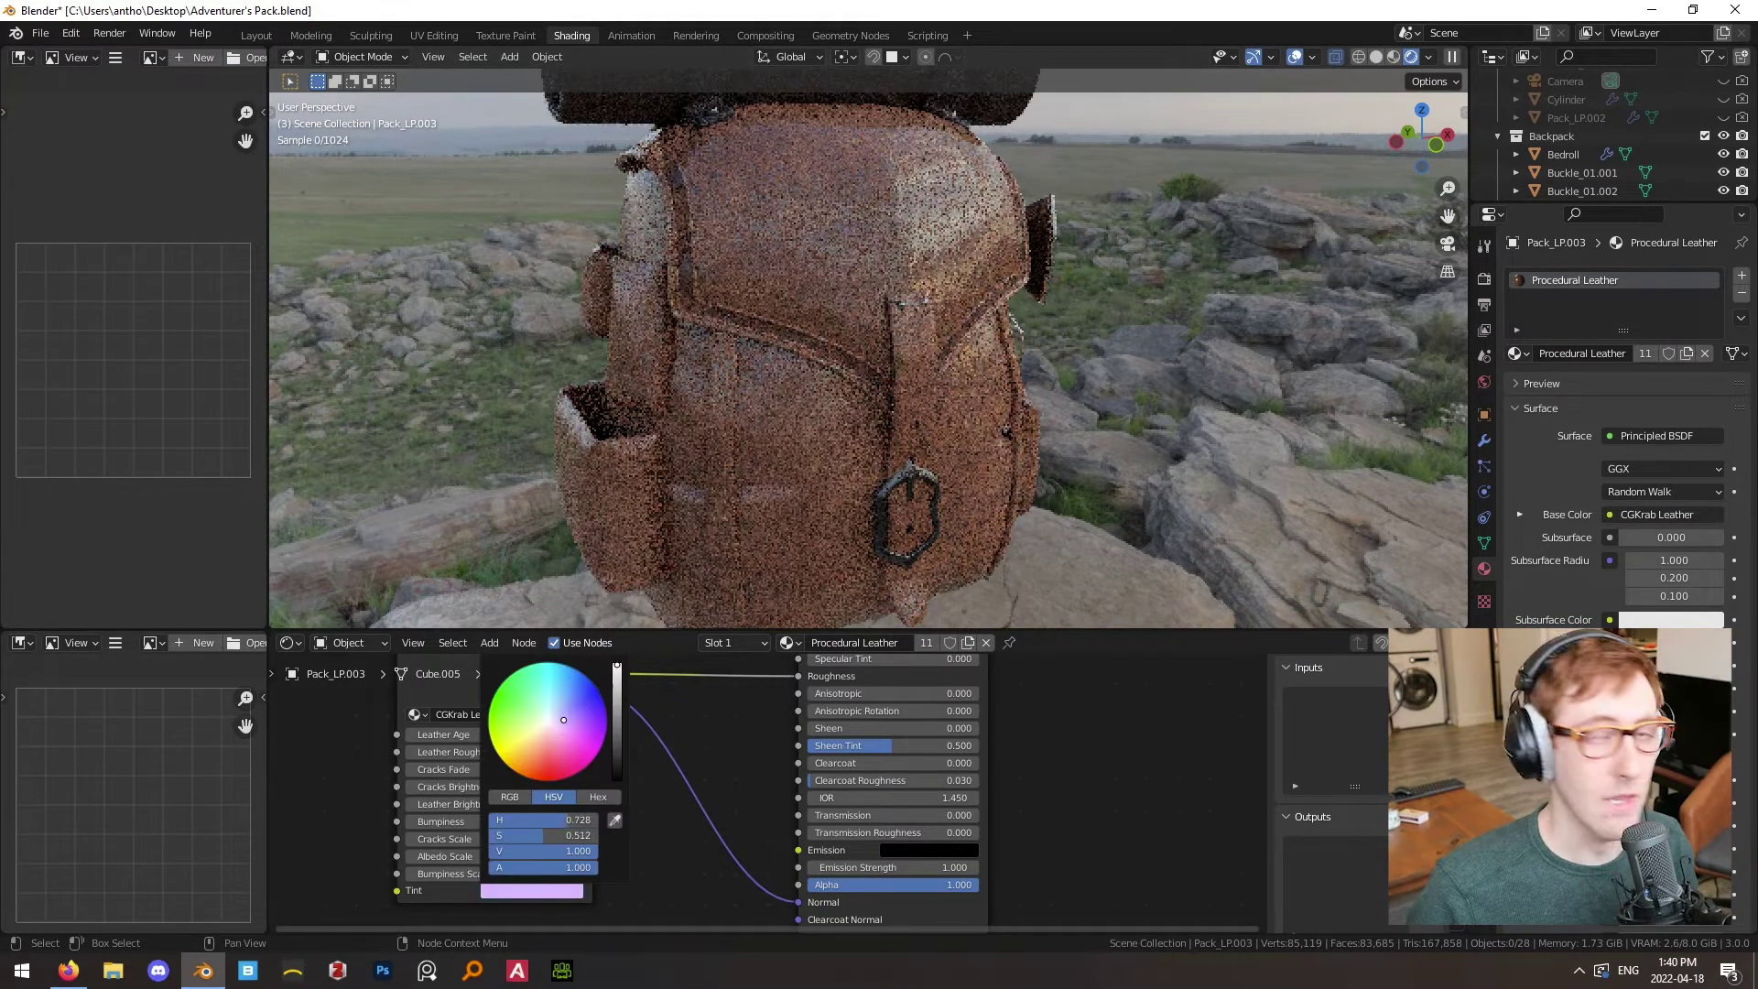
pyautogui.moveTo(564, 717)
pyautogui.mouseDown()
pyautogui.moveTo(580, 712)
pyautogui.moveTo(558, 754)
pyautogui.moveTo(581, 766)
pyautogui.moveTo(492, 711)
pyautogui.mouseUp()
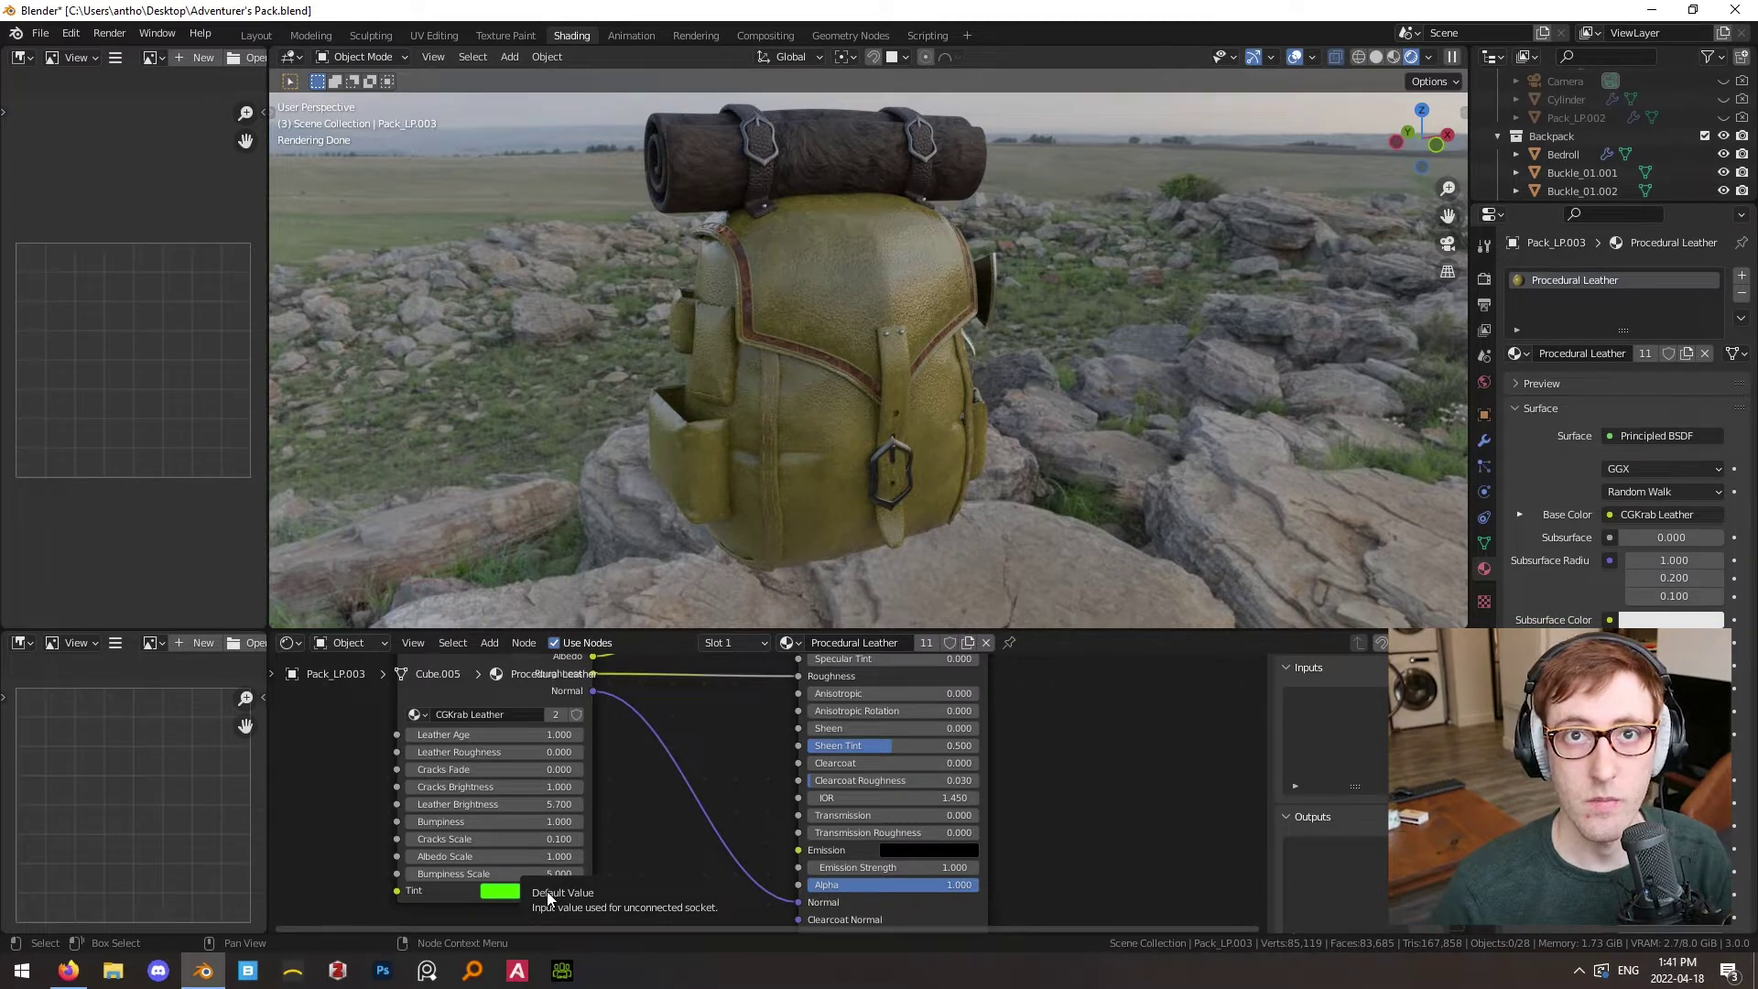
pyautogui.click(546, 892)
pyautogui.click(520, 721)
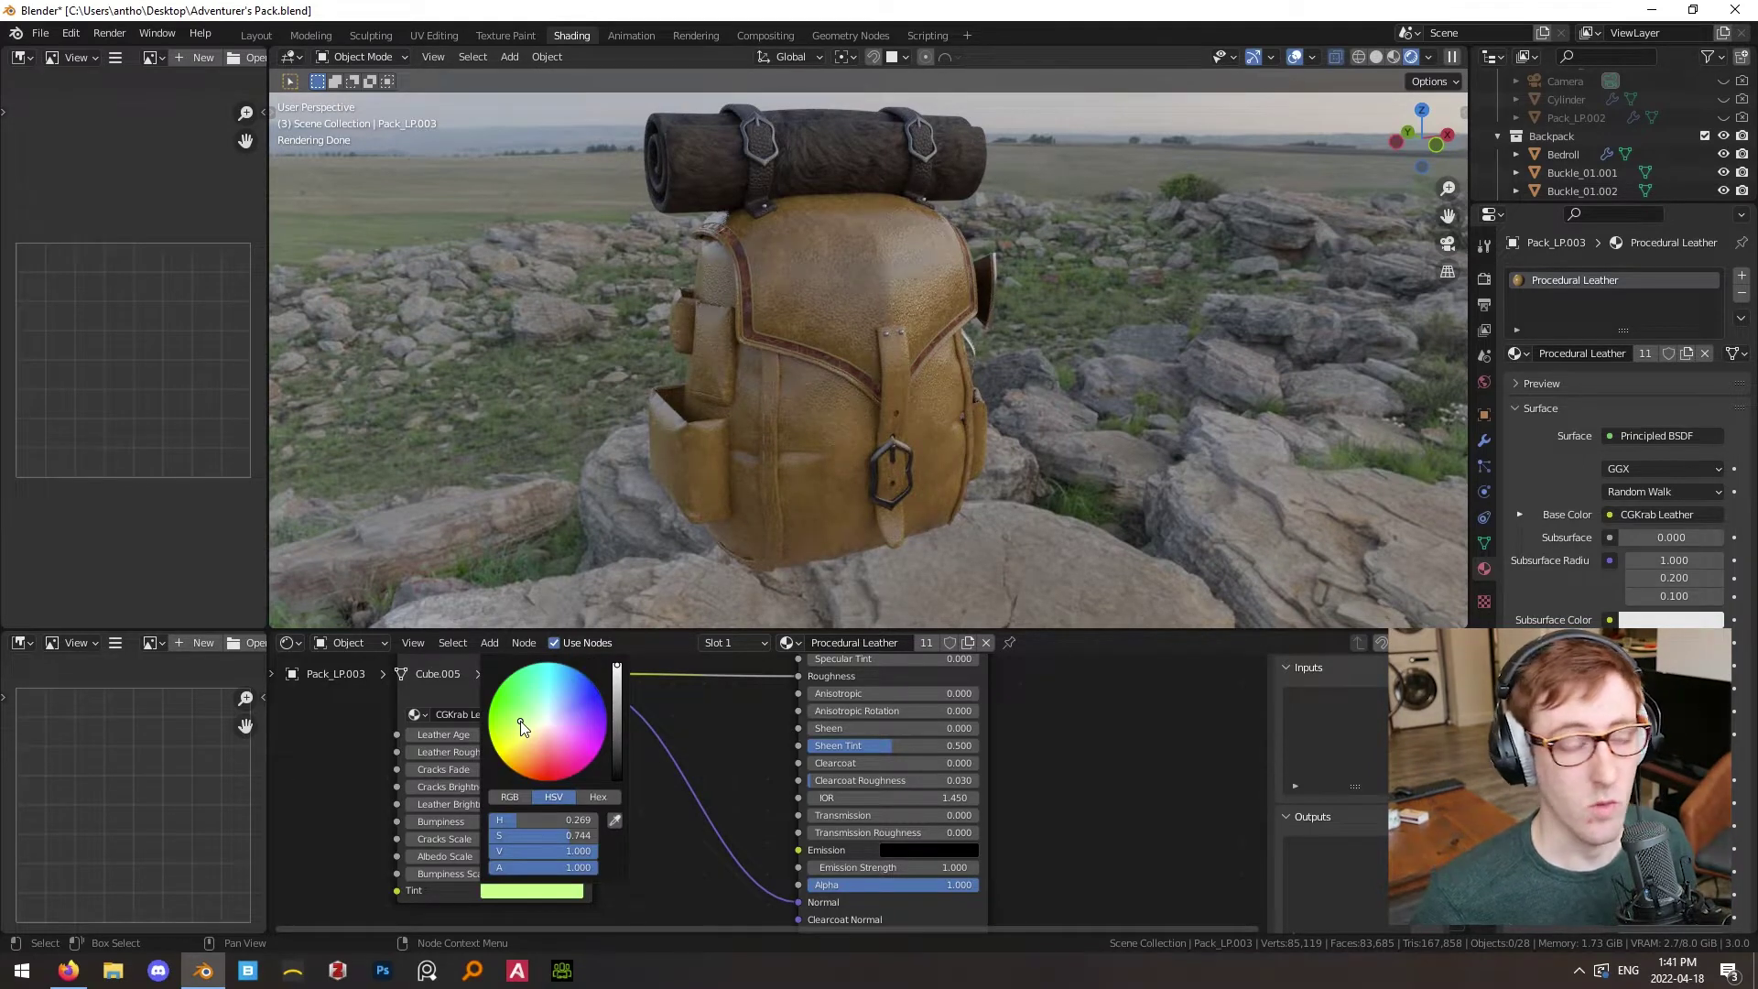
pyautogui.moveTo(550, 714); pyautogui.dragTo(547, 743)
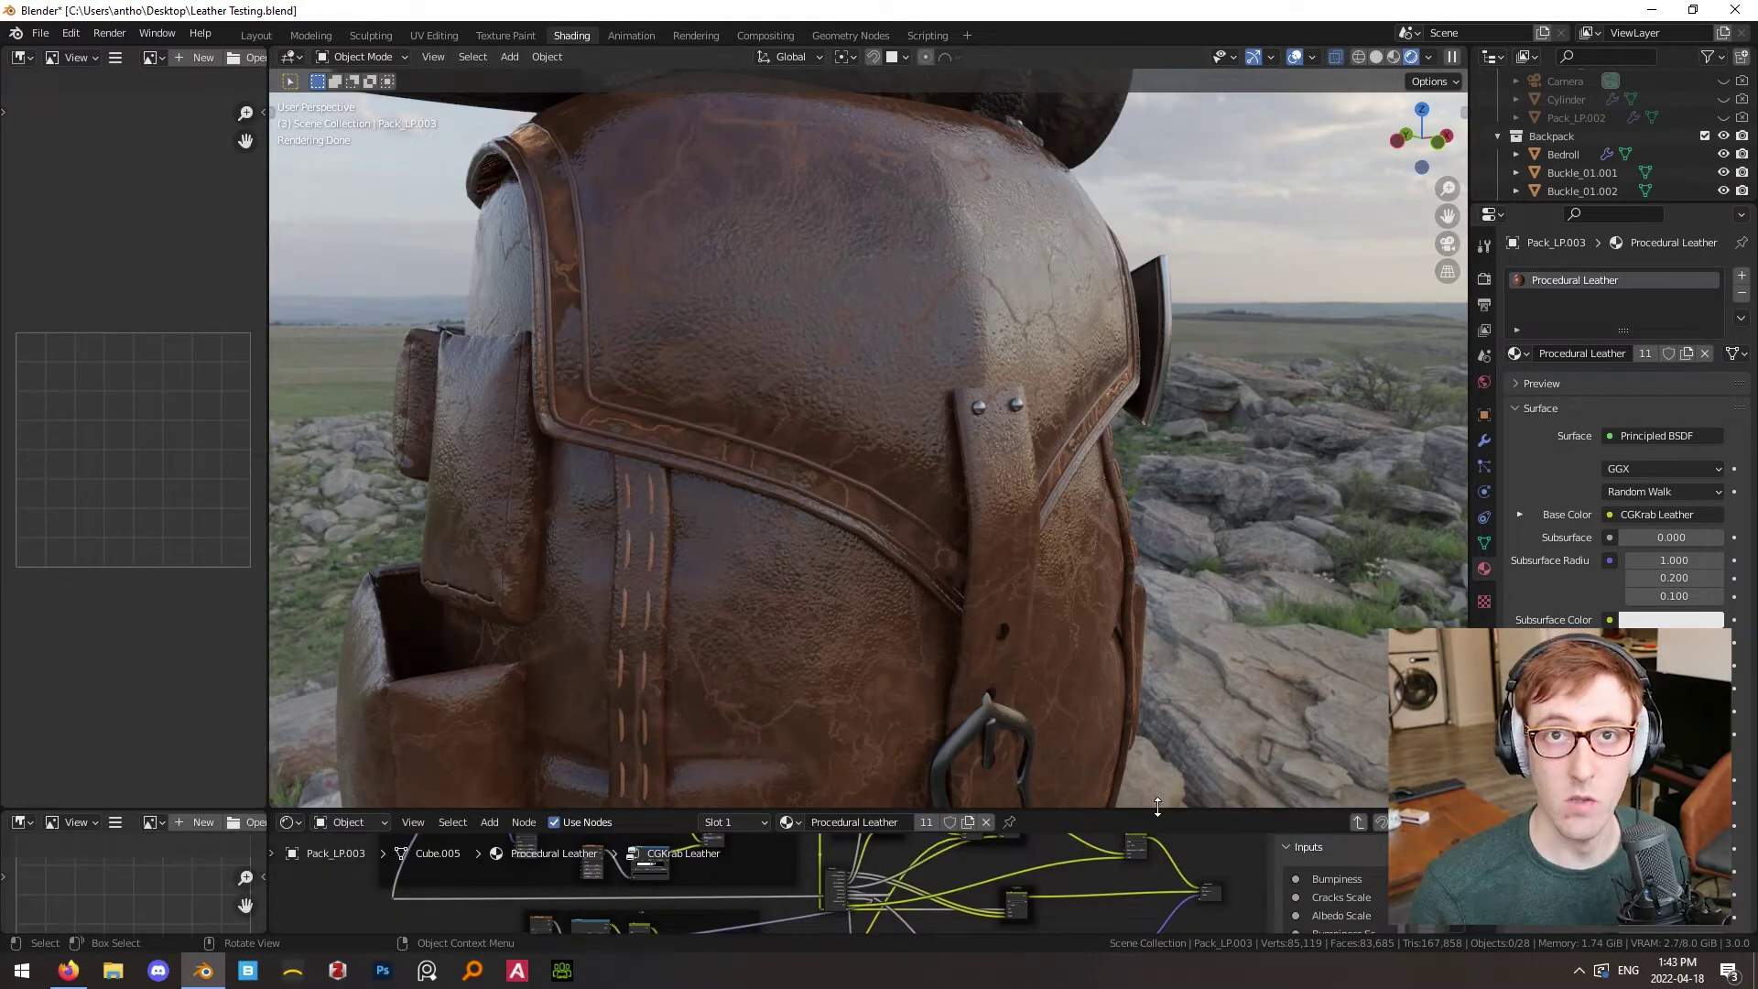
# - Enlarge the node editor and enter the CGKrab Leather group to show its internal nodes
pyautogui.moveTo(1157, 806); pyautogui.dragTo(1157, 385)
pyautogui.press('Tab')
pyautogui.scroll(4, 671, 682)
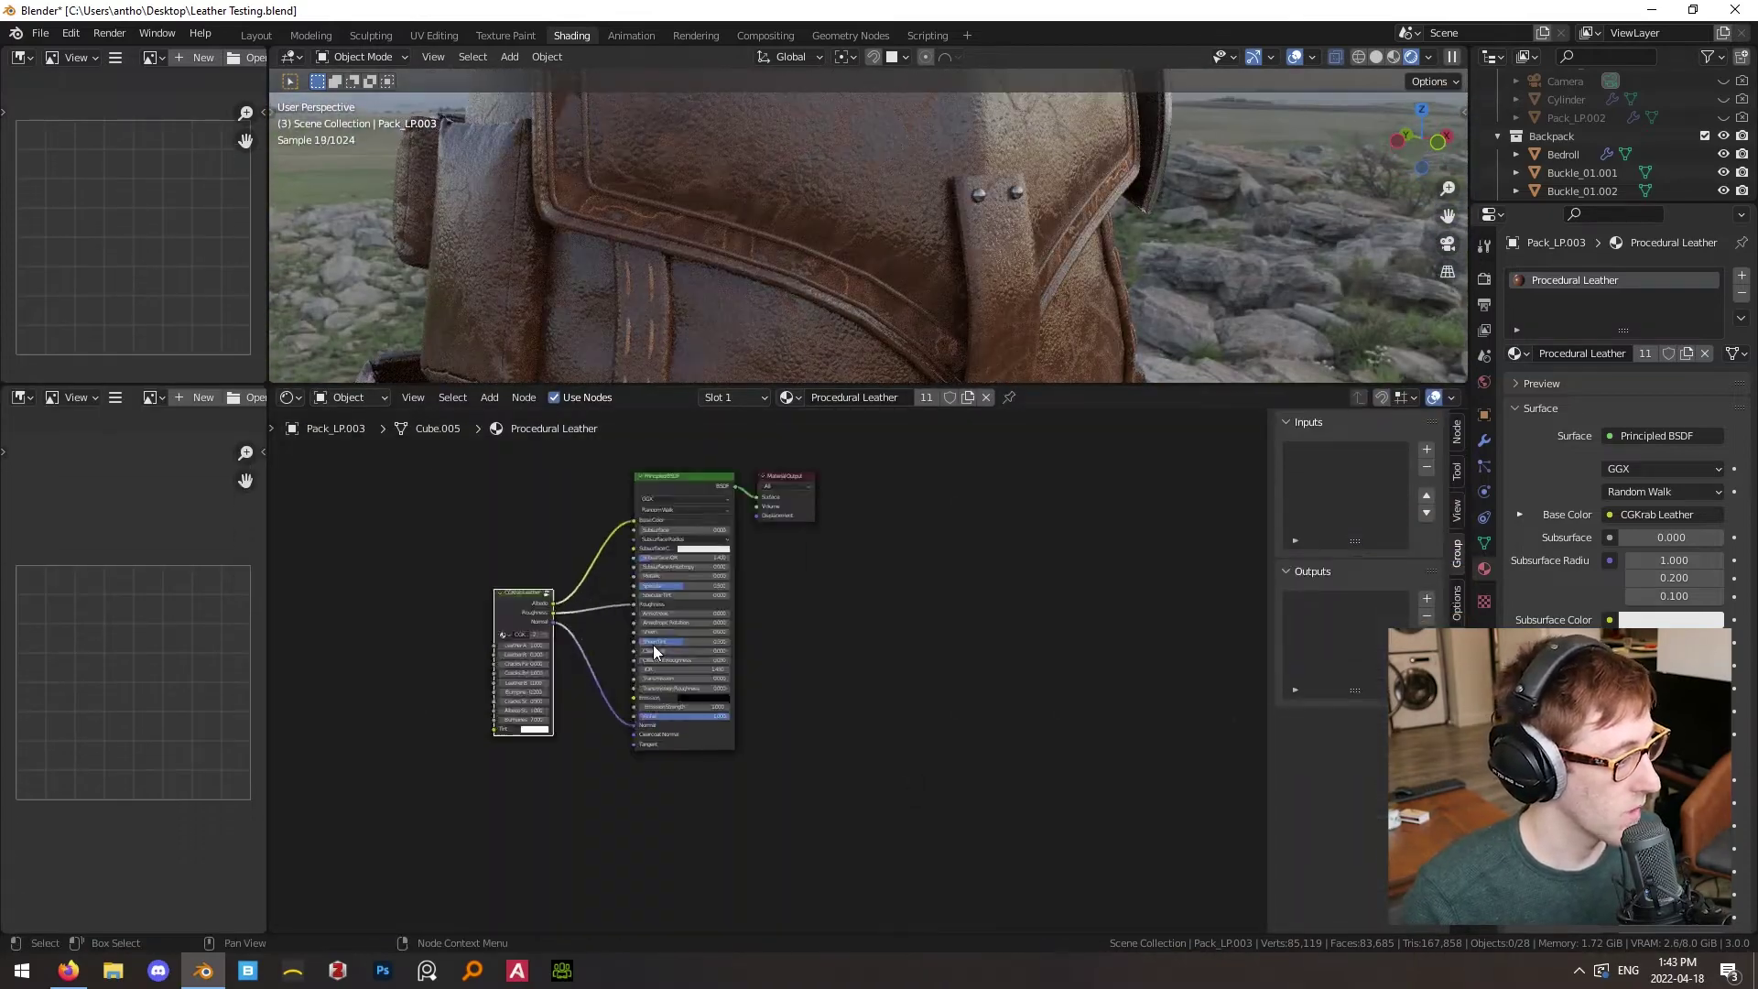
pyautogui.press('Tab')
pyautogui.scroll(5, 869, 734)
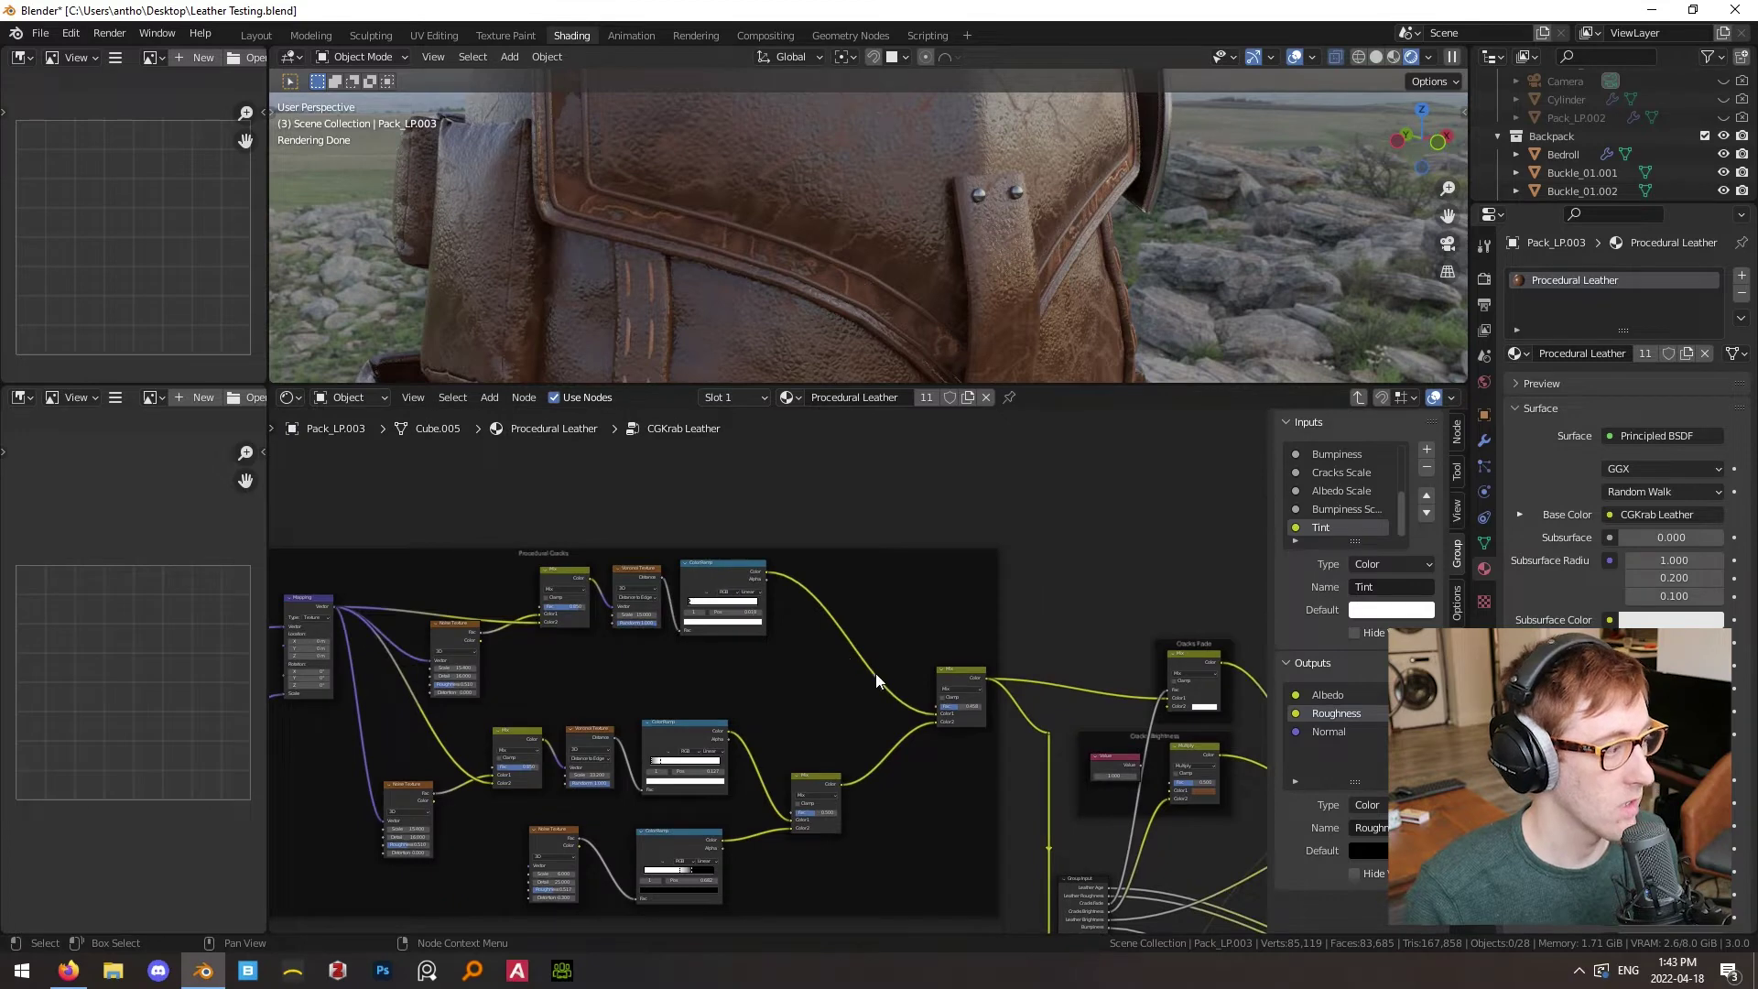
pyautogui.scroll(-3, 846, 654)
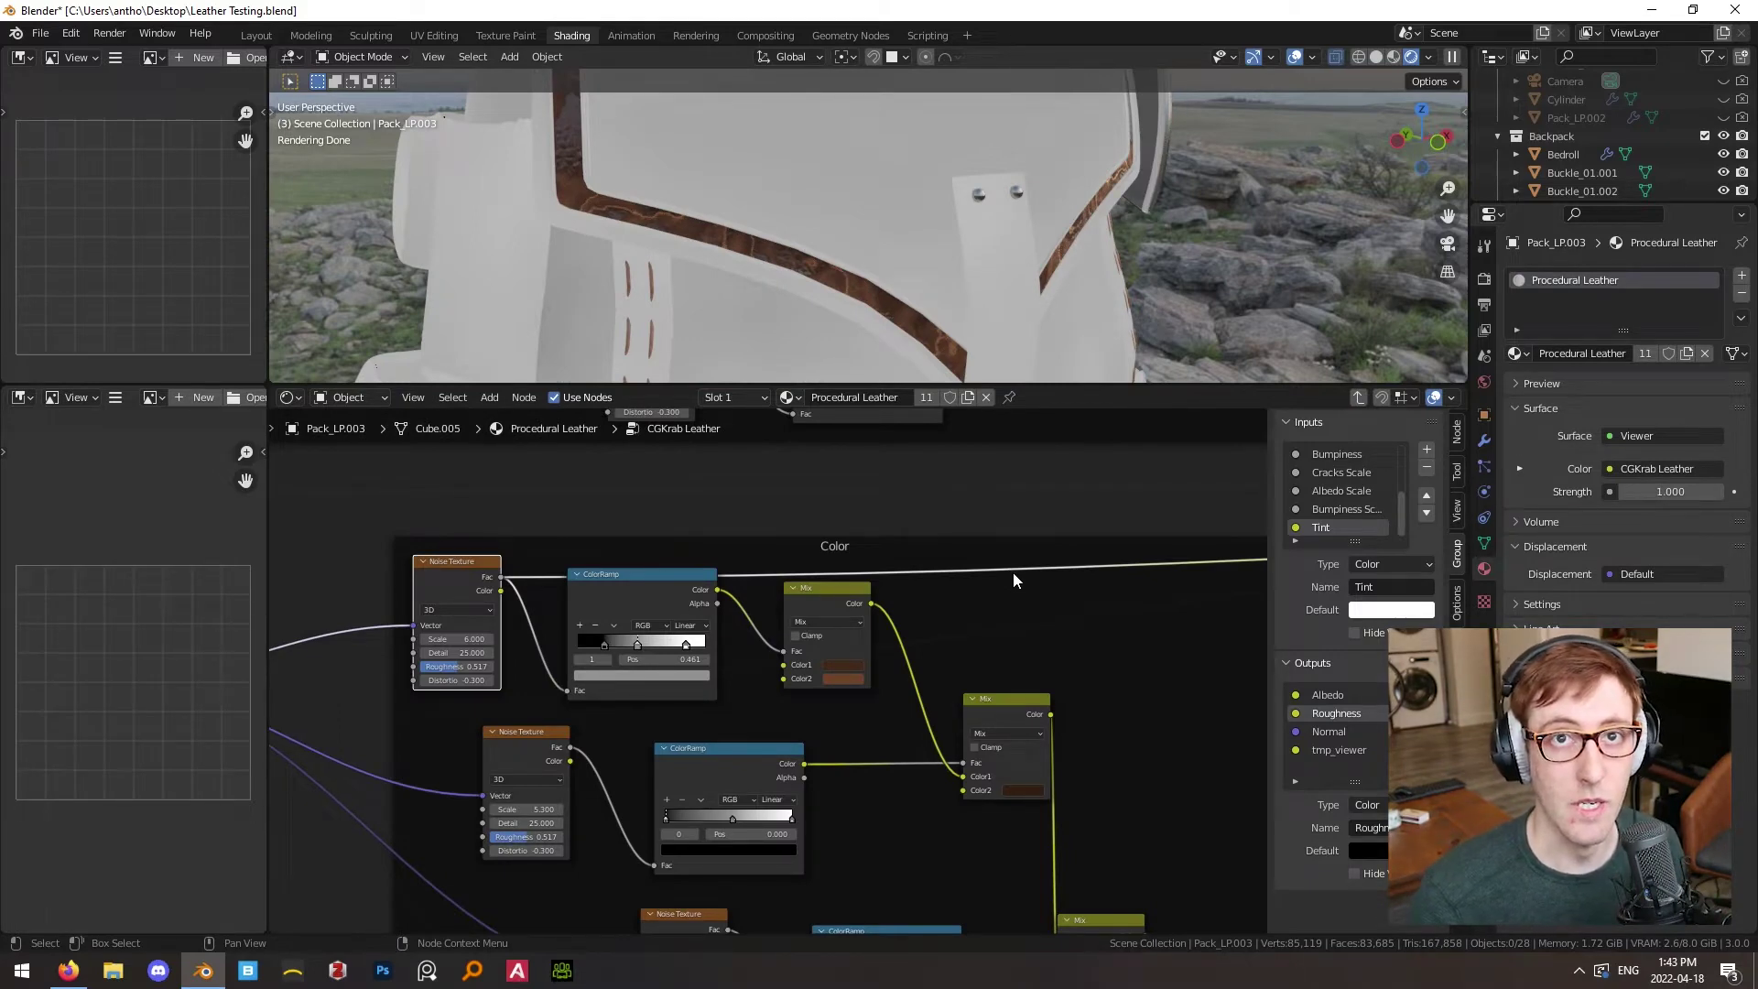
# - Single out the first ColorRamp and Mix nodes in the Color frame and shift both nodes slightly
pyautogui.click(831, 597)
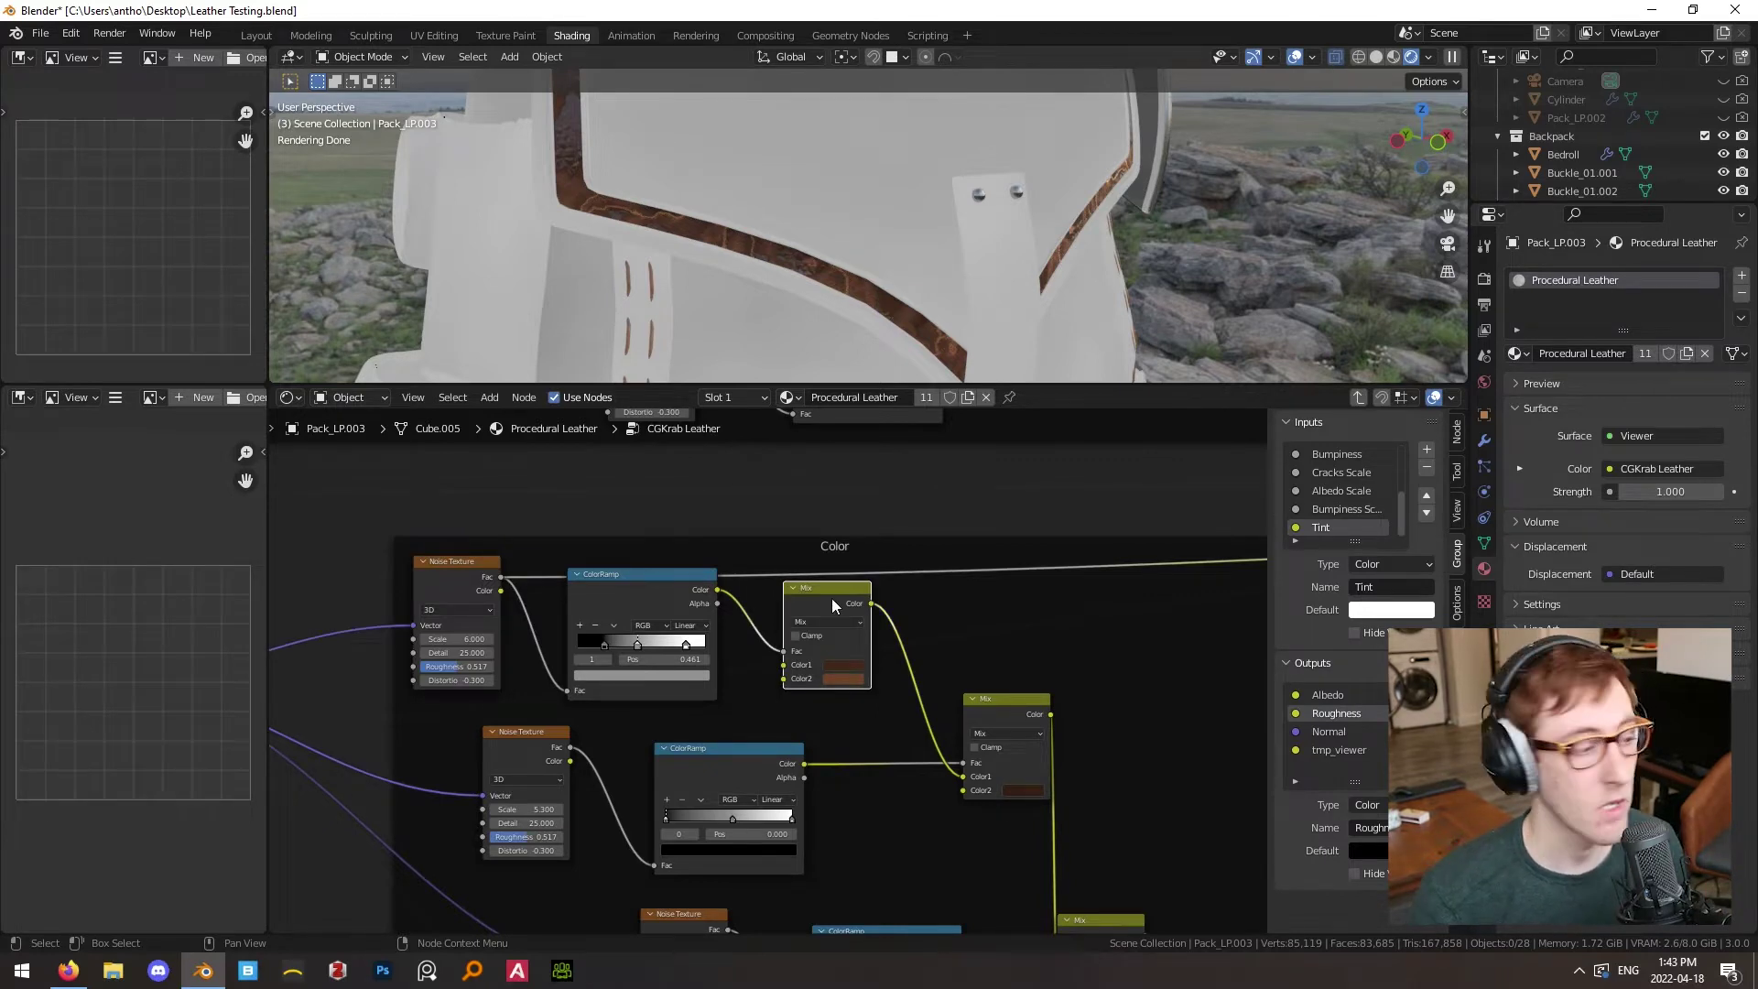
pyautogui.click(641, 594)
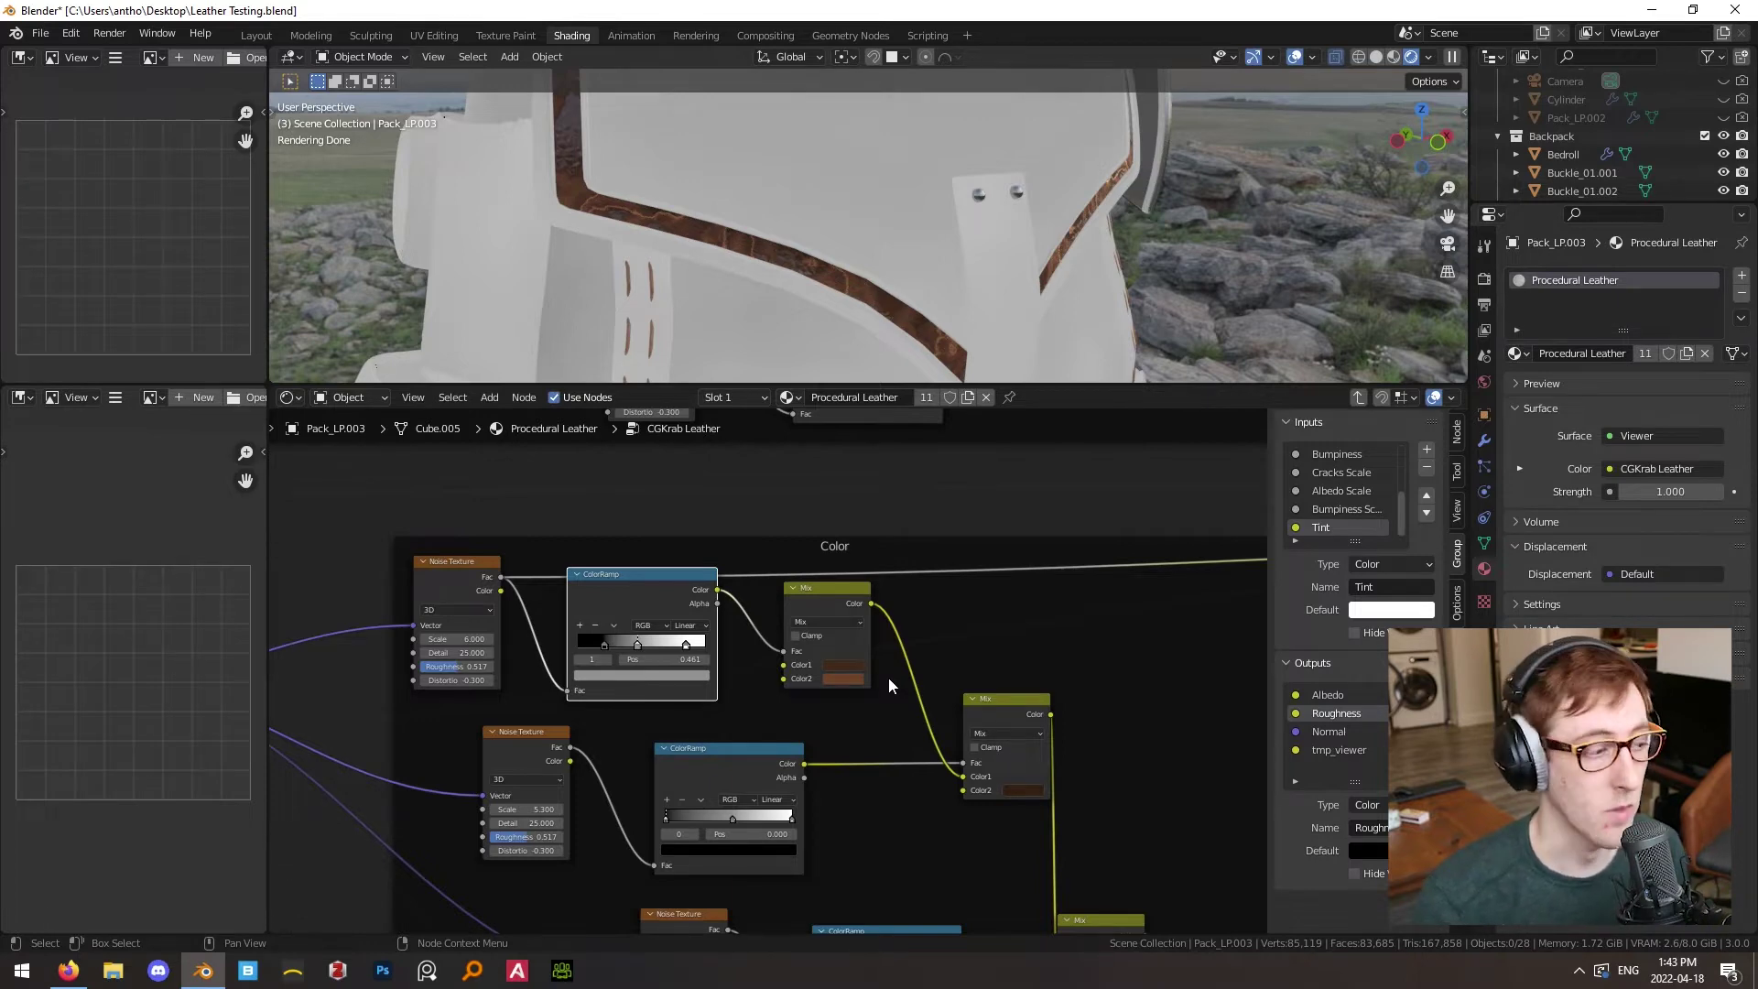
pyautogui.click(824, 605)
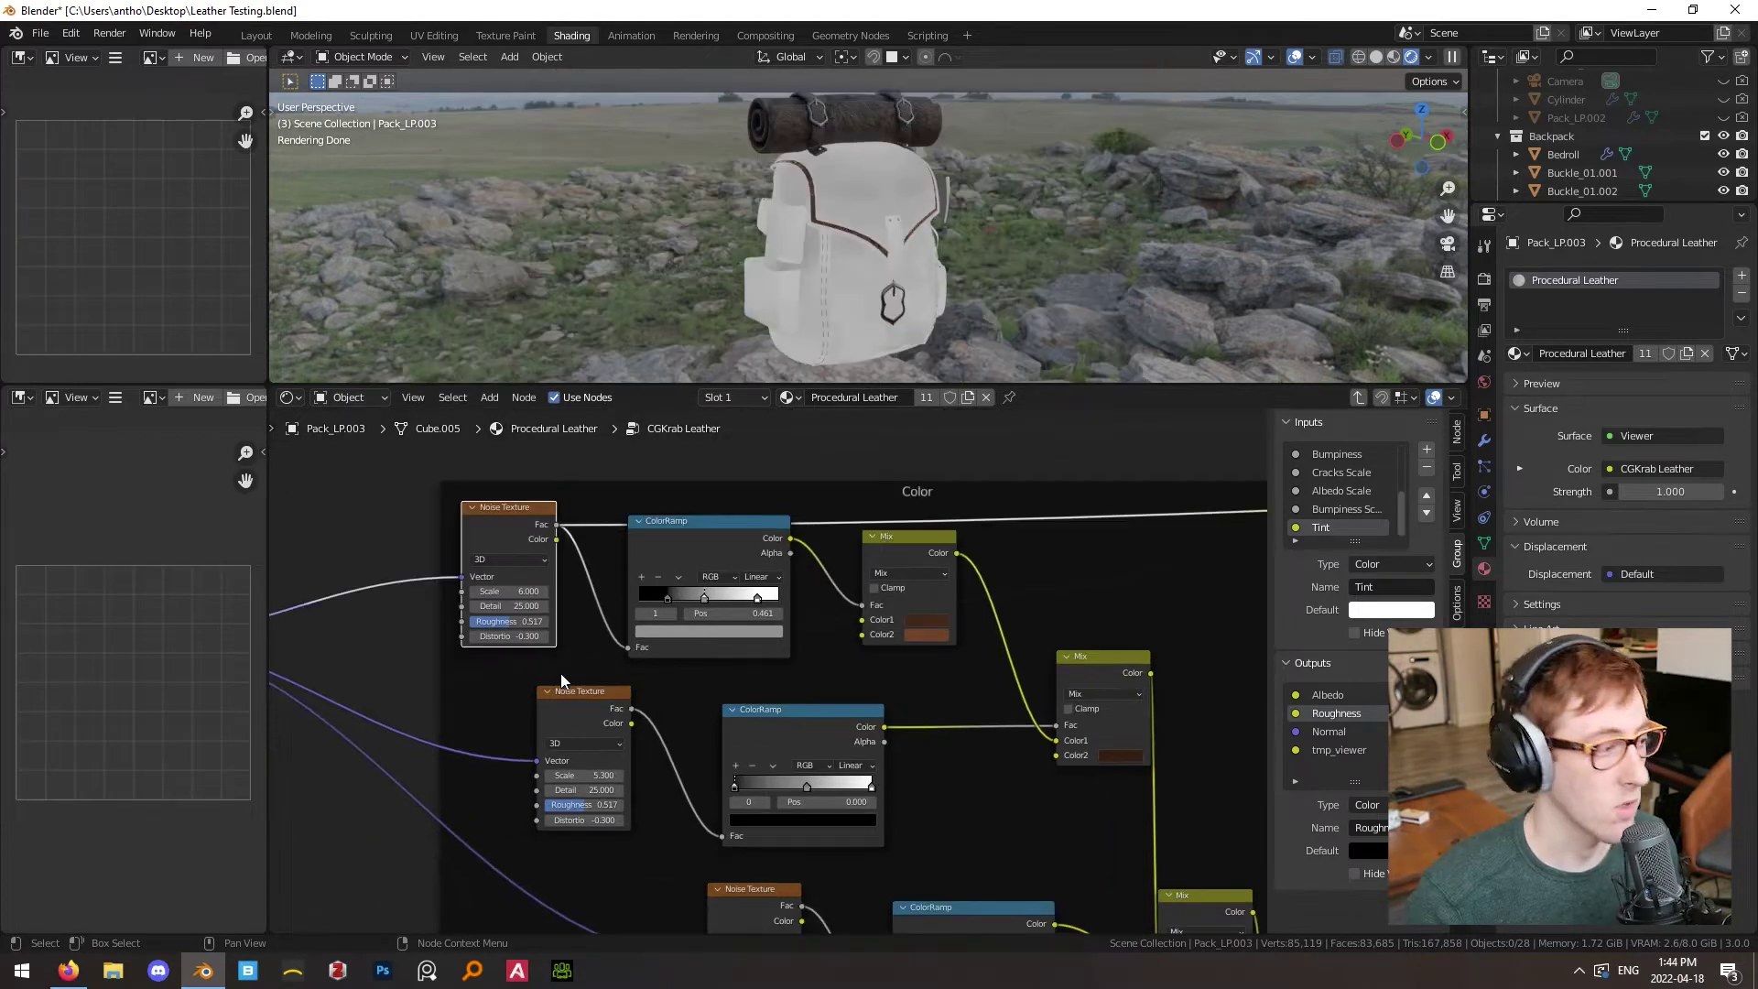
pyautogui.moveTo(719, 552); pyautogui.dragTo(723, 550)
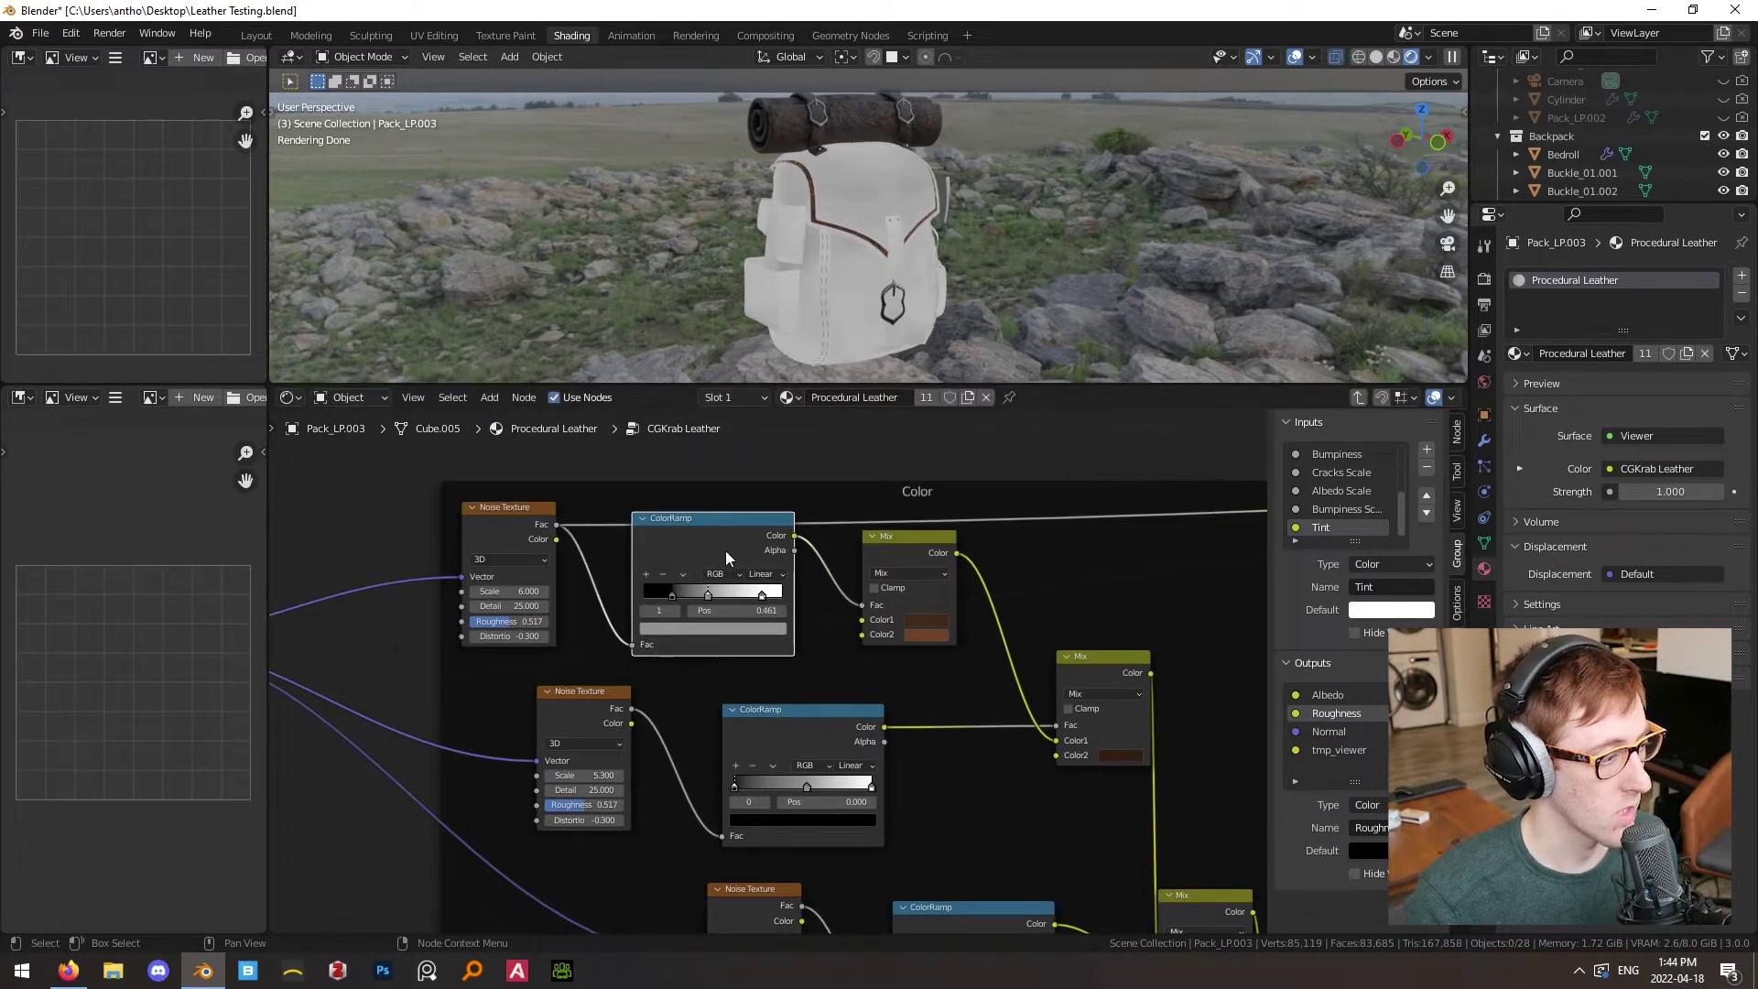
pyautogui.moveTo(898, 554); pyautogui.dragTo(883, 551)
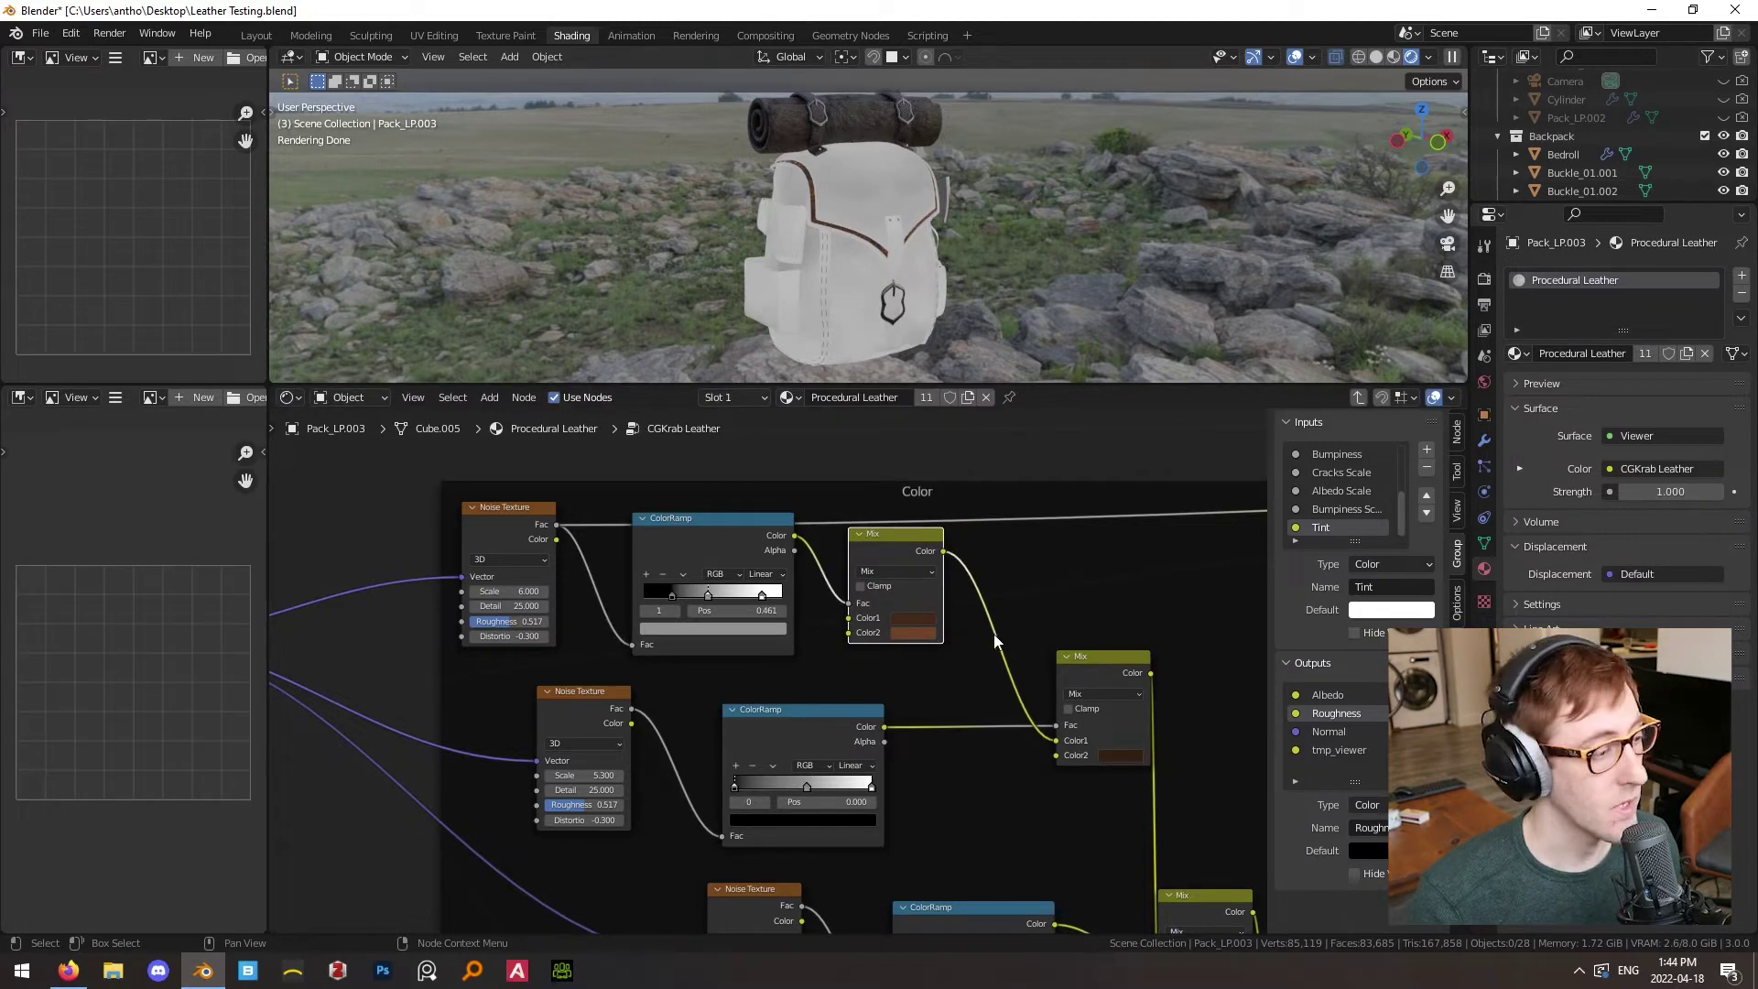
pyautogui.click(926, 622)
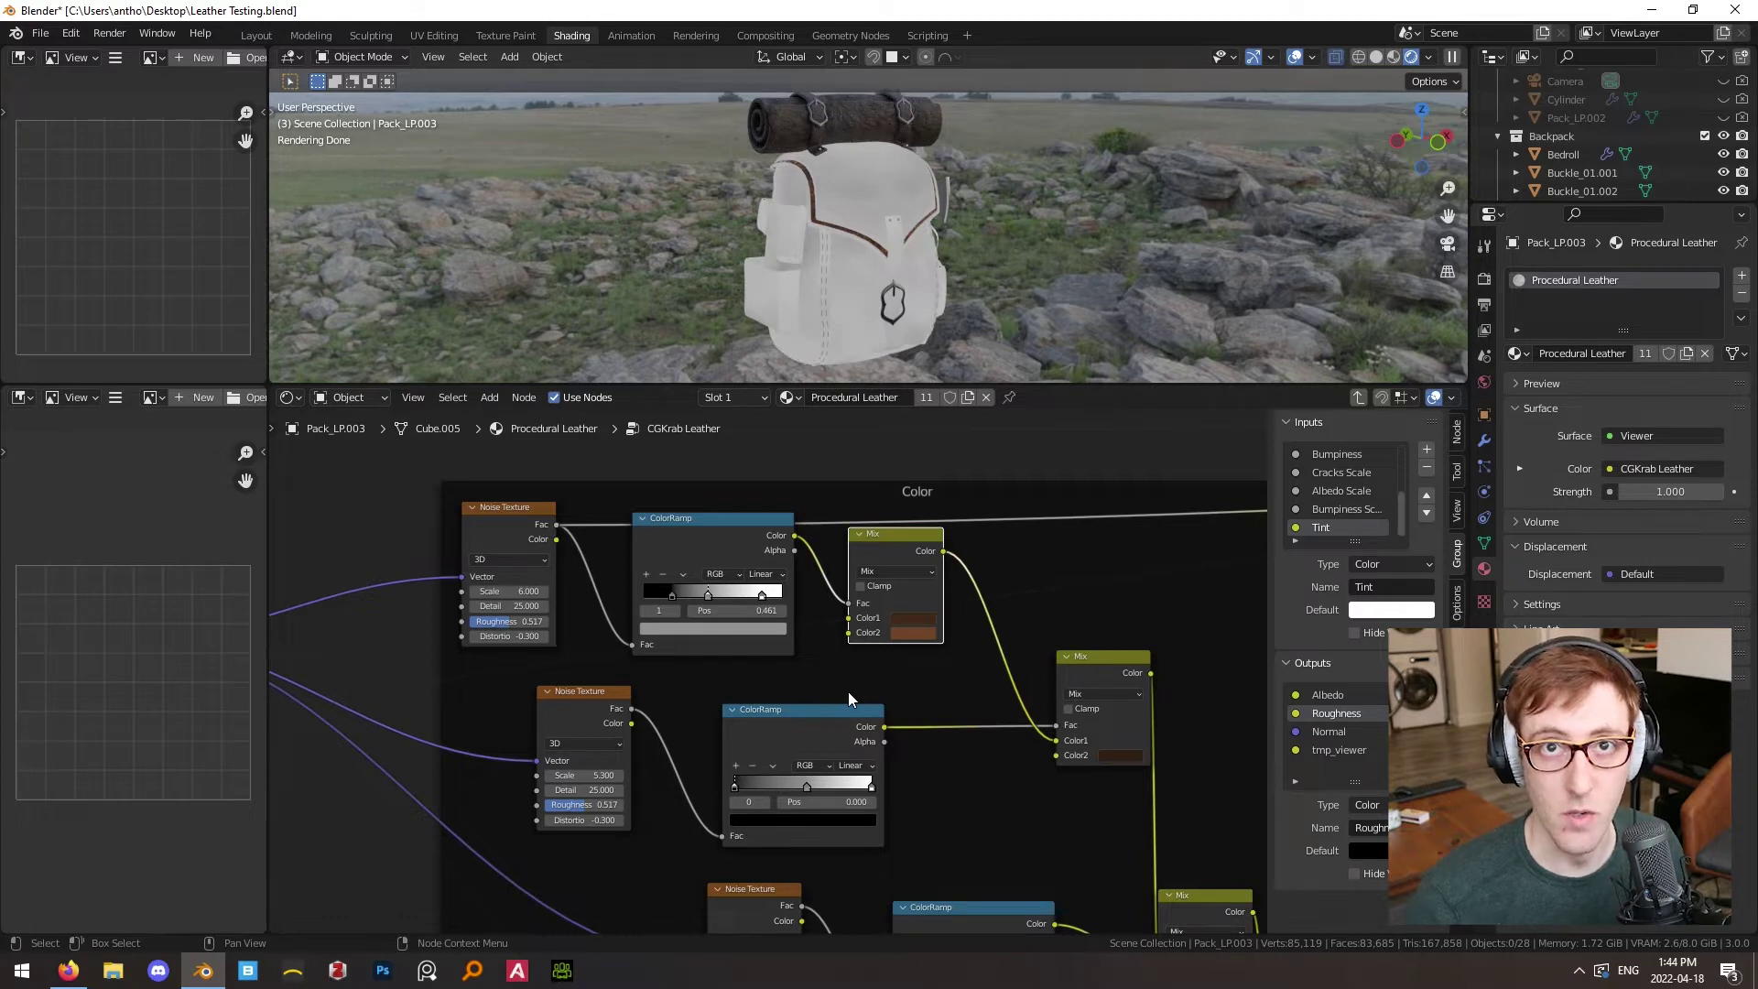
# - Preview the first ColorRamp and the first Mix node of the Color frame on the backpack
pyautogui.moveTo(931, 455); pyautogui.dragTo(931, 474, button='middle')
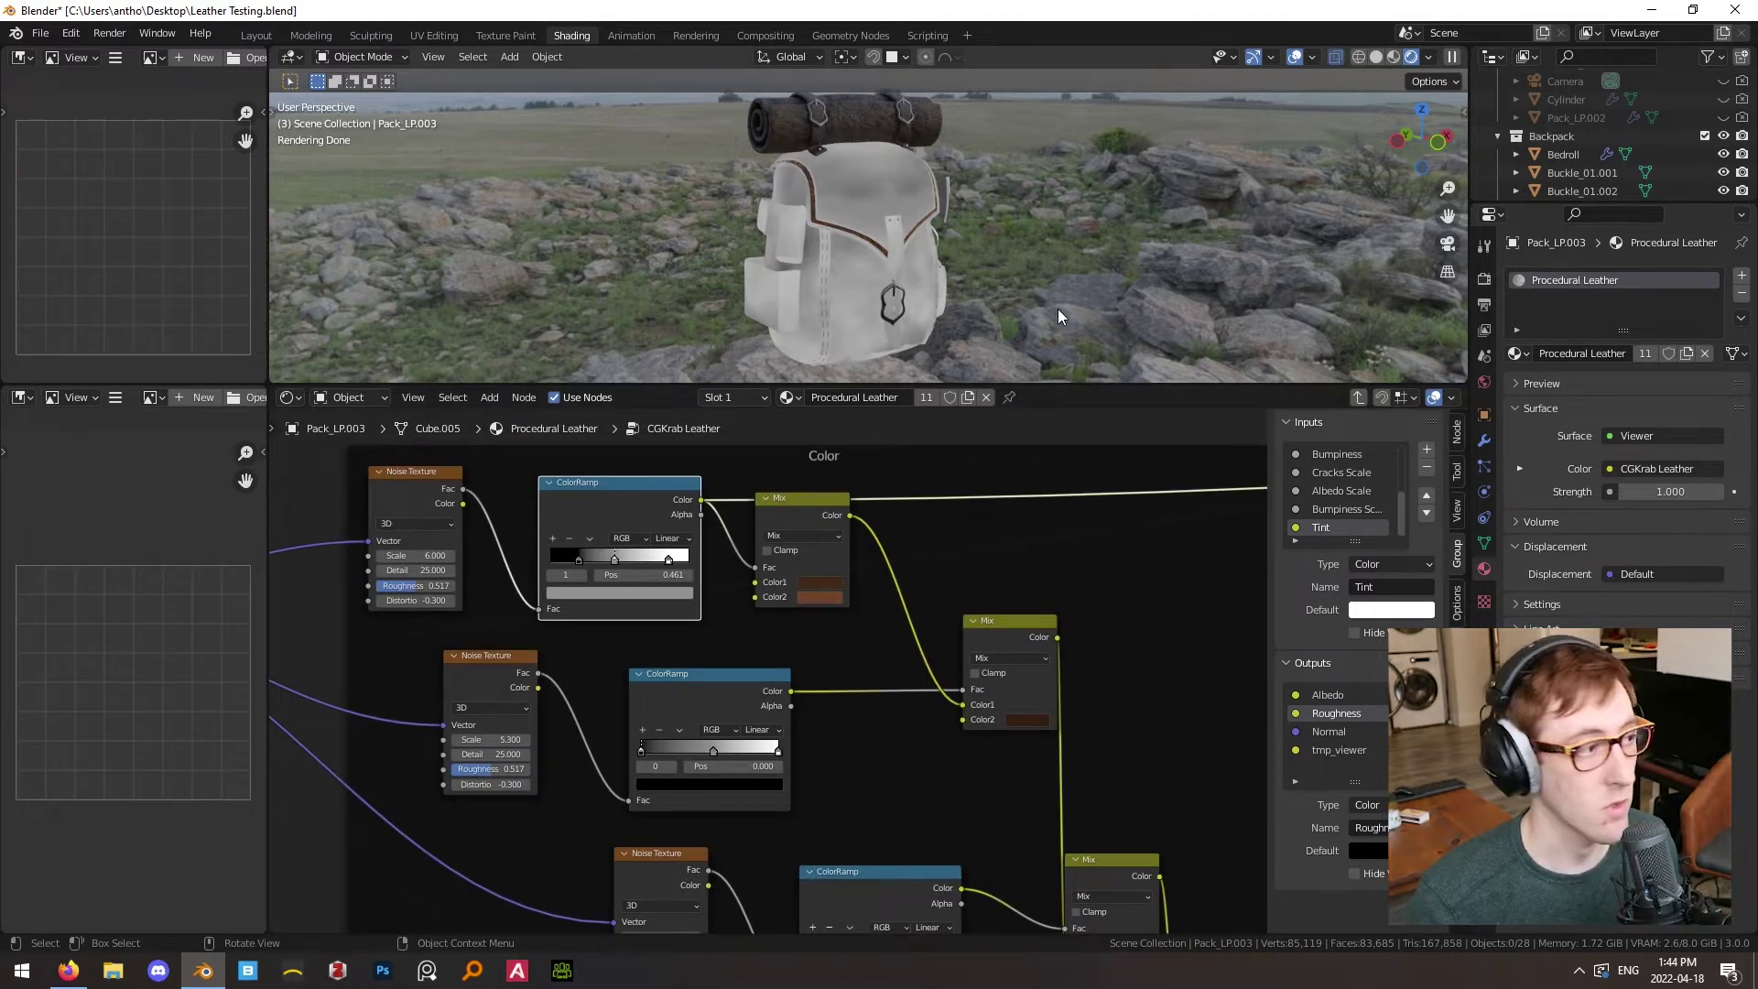
pyautogui.scroll(3, 836, 277)
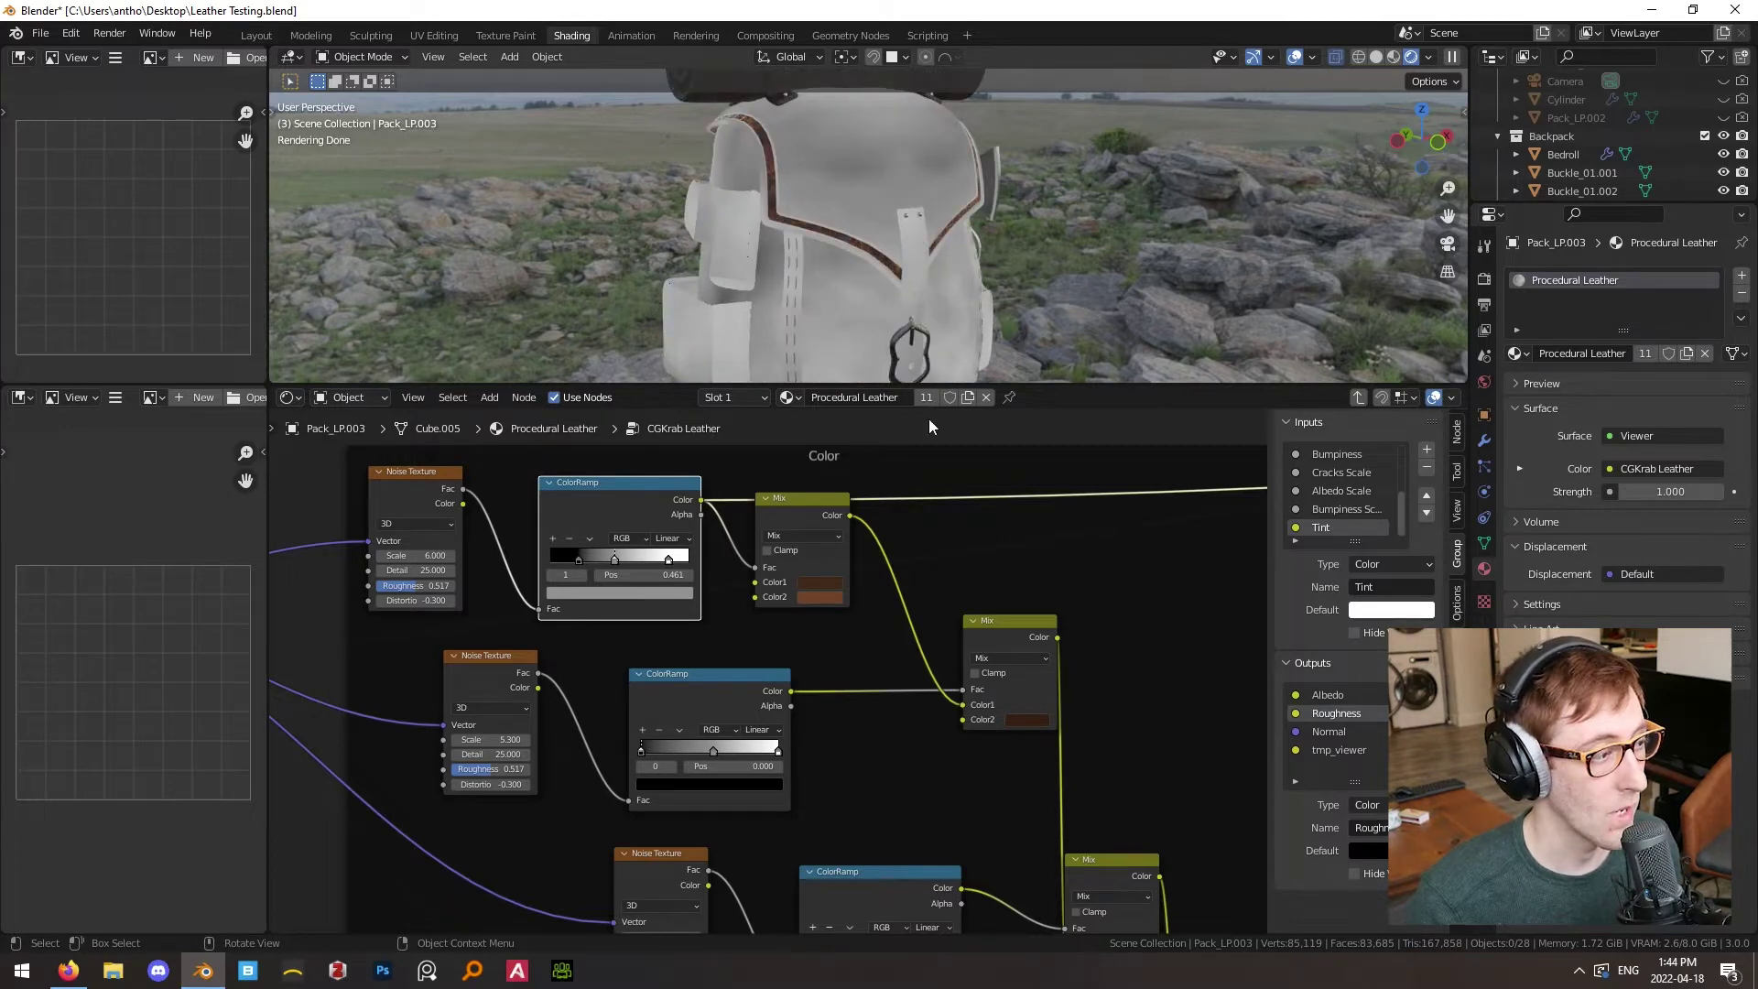
pyautogui.keyDown('ctrl'); pyautogui.keyDown('shift'); pyautogui.click(801, 508); pyautogui.keyUp('shift'); pyautogui.keyUp('ctrl')
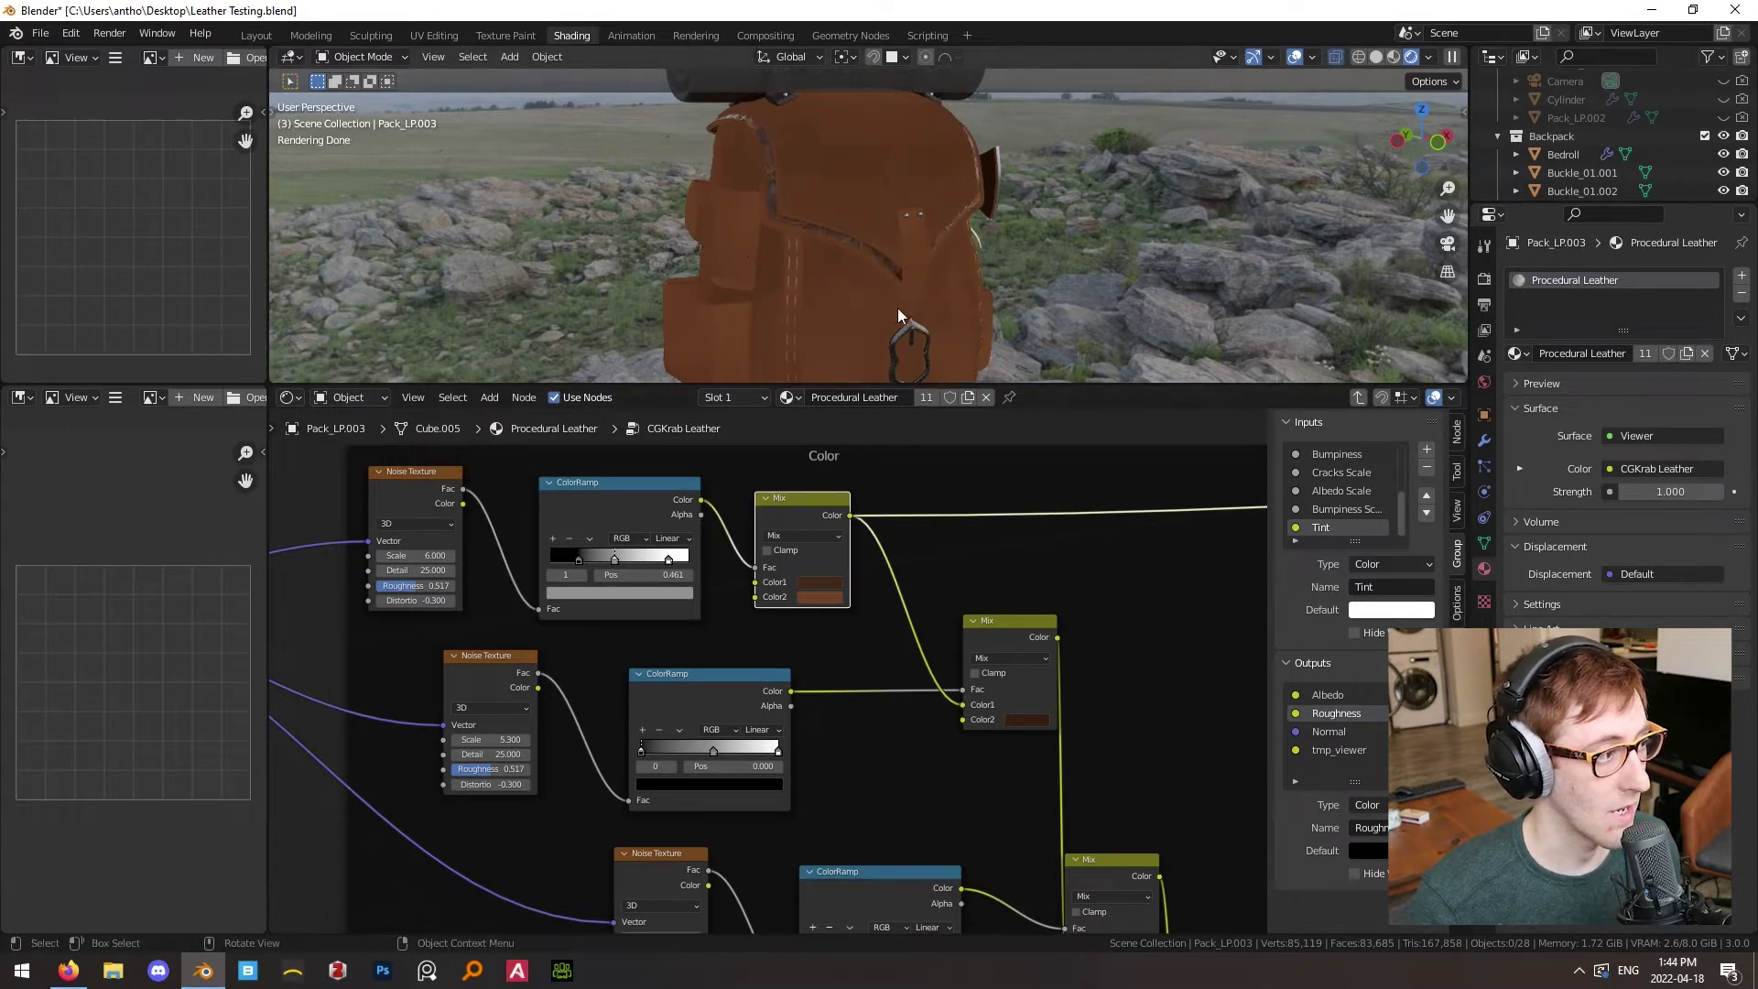
pyautogui.moveTo(897, 307); pyautogui.dragTo(943, 316, button='middle')
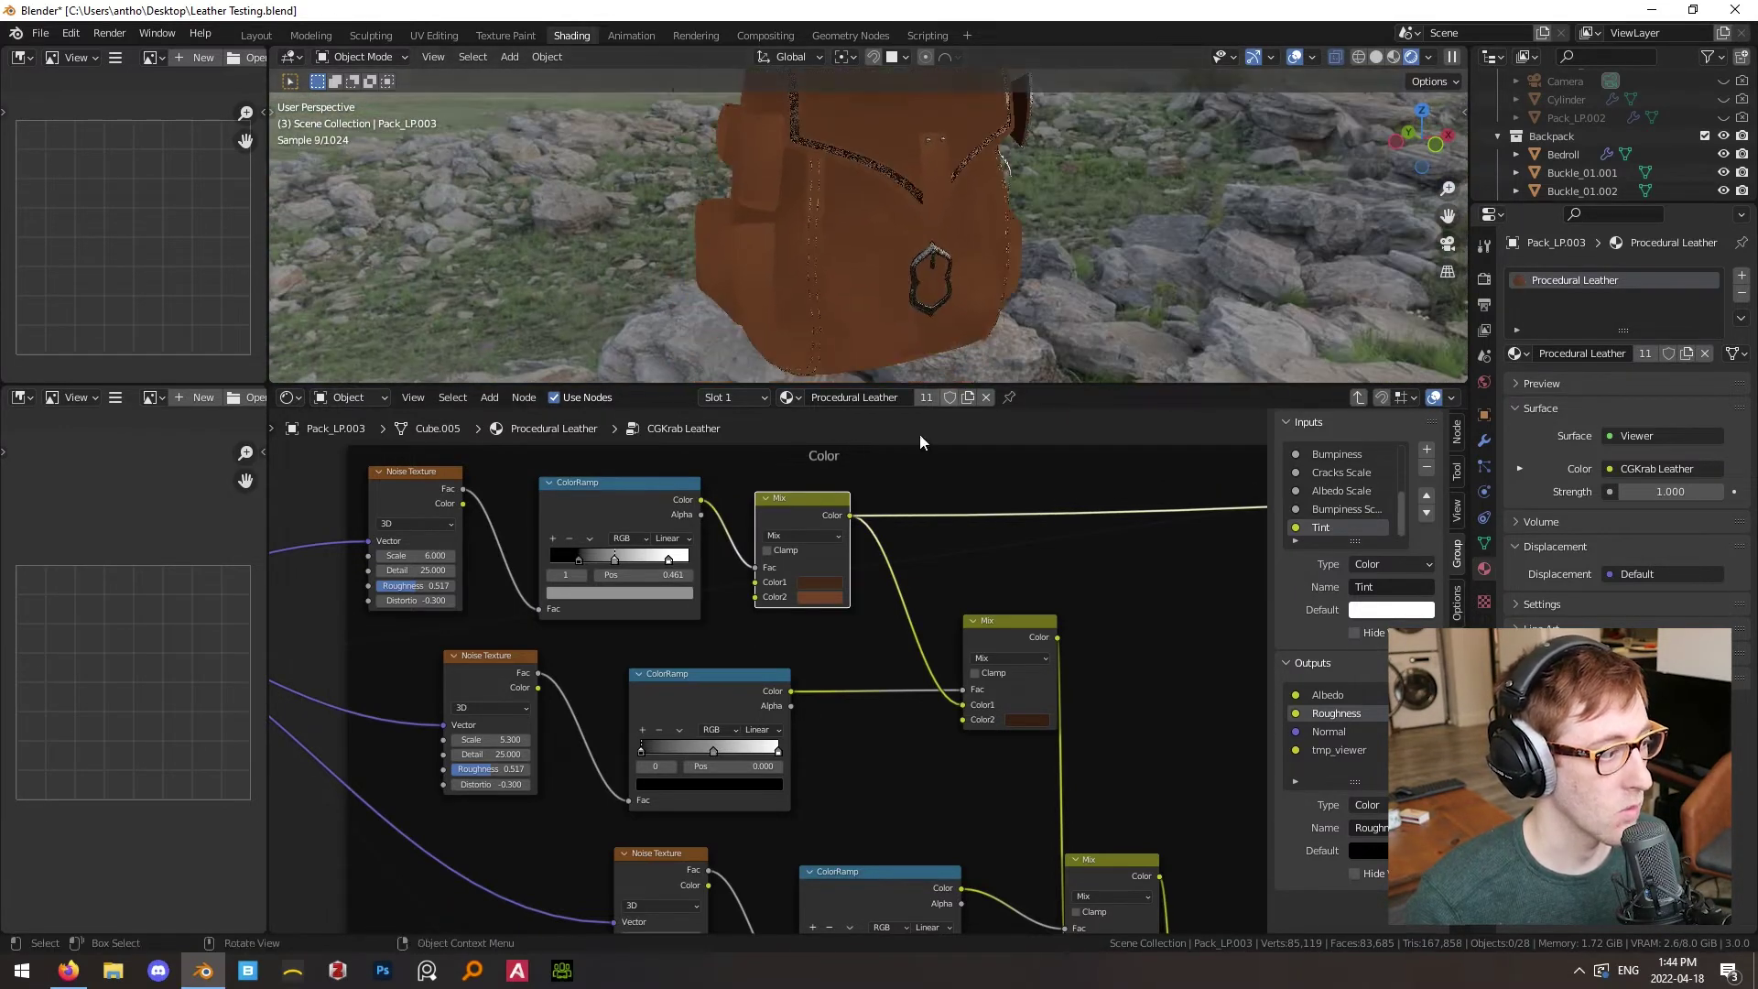
# - Preview the second Noise Texture in the Color frame and shift the second Mix node slightly
pyautogui.keyDown('ctrl'); pyautogui.keyDown('shift'); pyautogui.click(485, 673); pyautogui.keyUp('shift'); pyautogui.keyUp('ctrl')
pyautogui.moveTo(991, 646)
pyautogui.mouseDown()
pyautogui.moveTo(1004, 655)
pyautogui.moveTo(972, 655)
pyautogui.mouseUp()
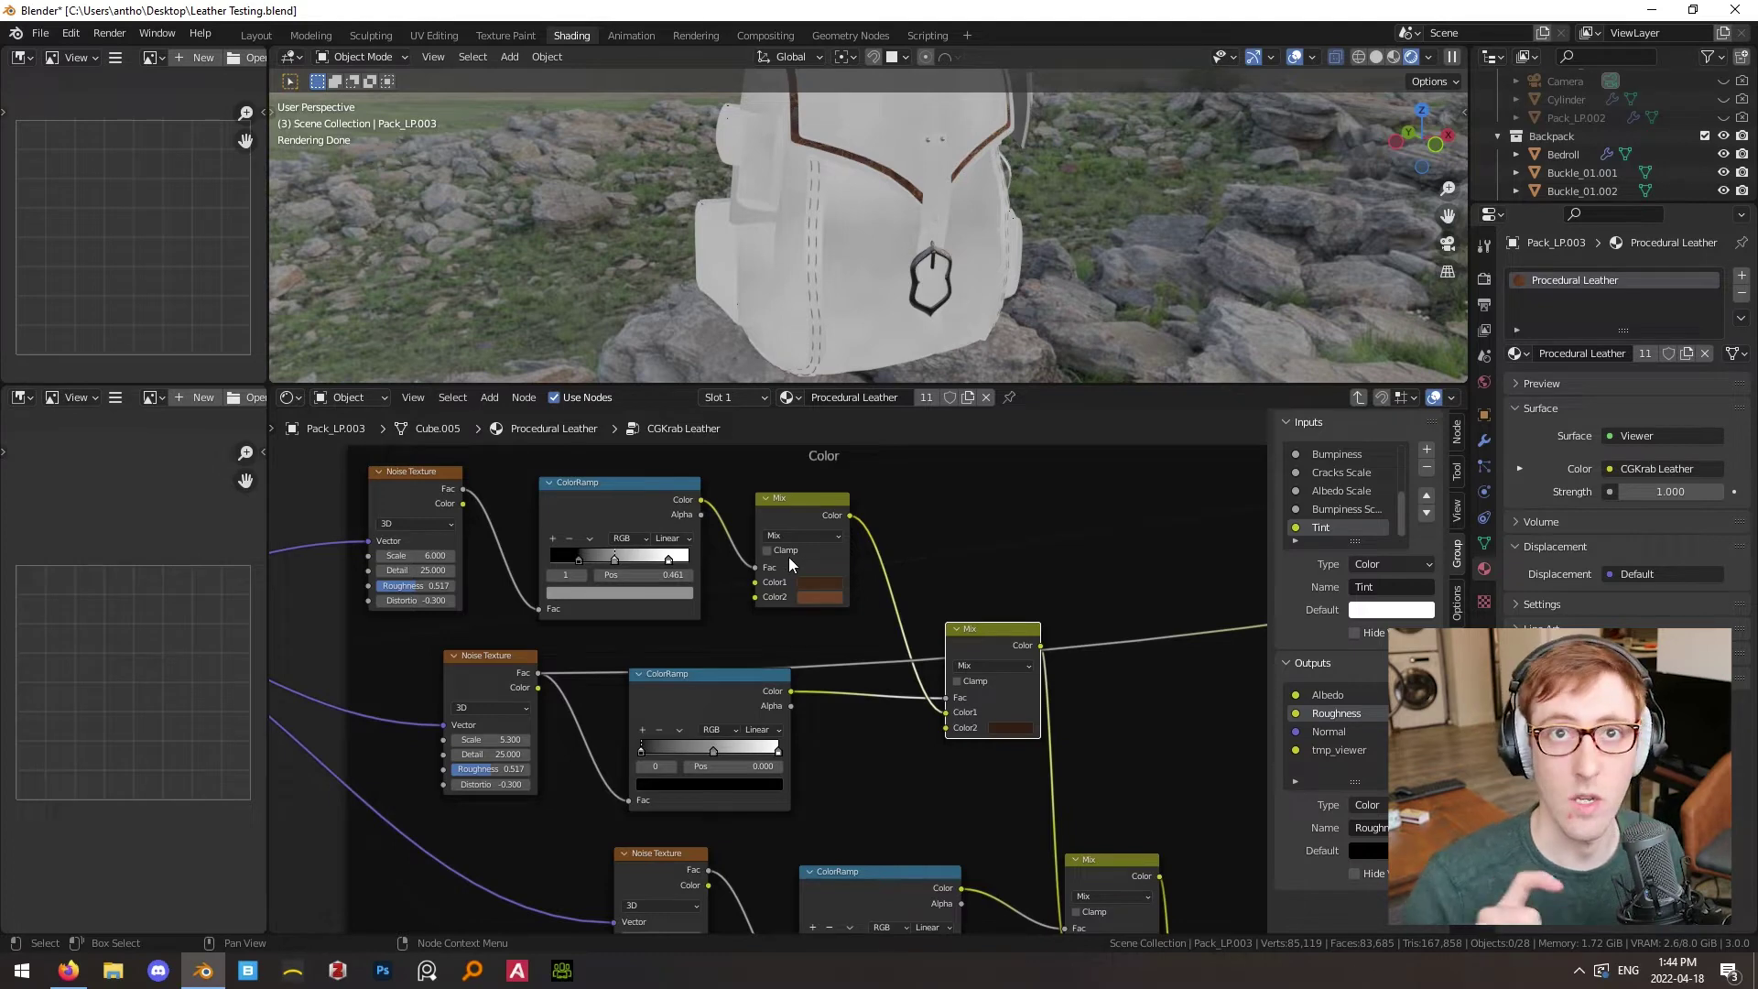
pyautogui.click(484, 678)
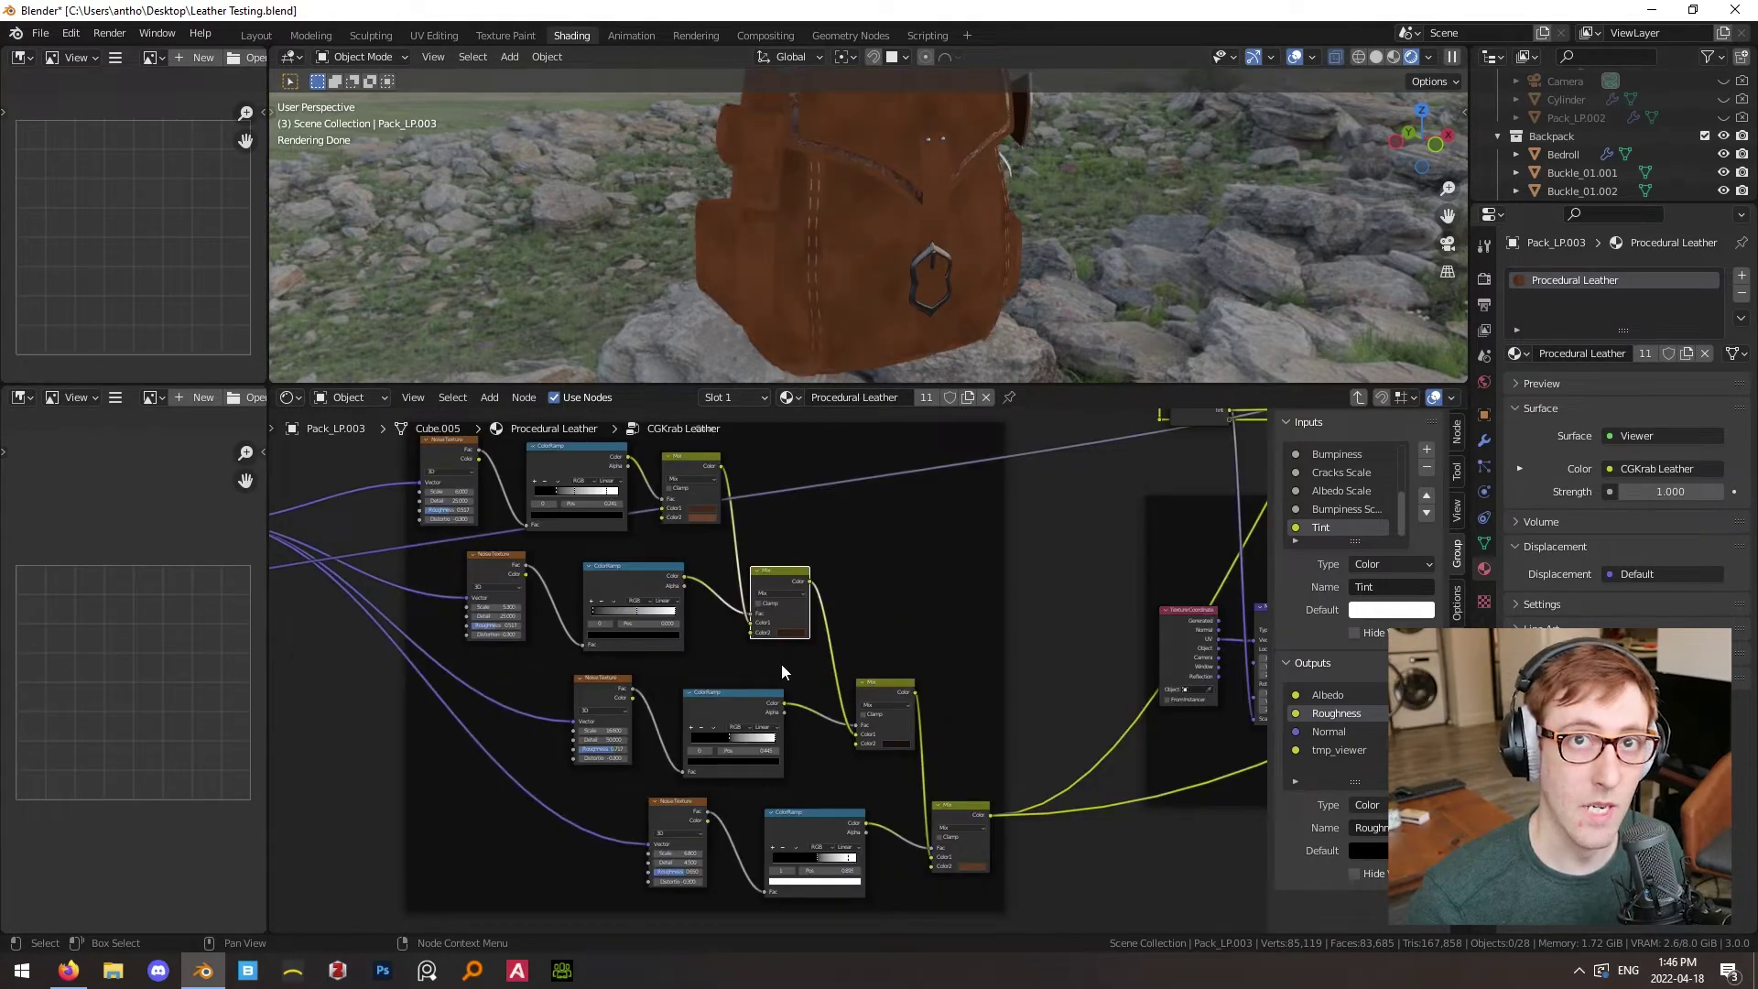
# - Look over the remaining noise layers of the Color frame and shift the final Mix node slightly
pyautogui.moveTo(1025, 714); pyautogui.dragTo(983, 703, button='middle')
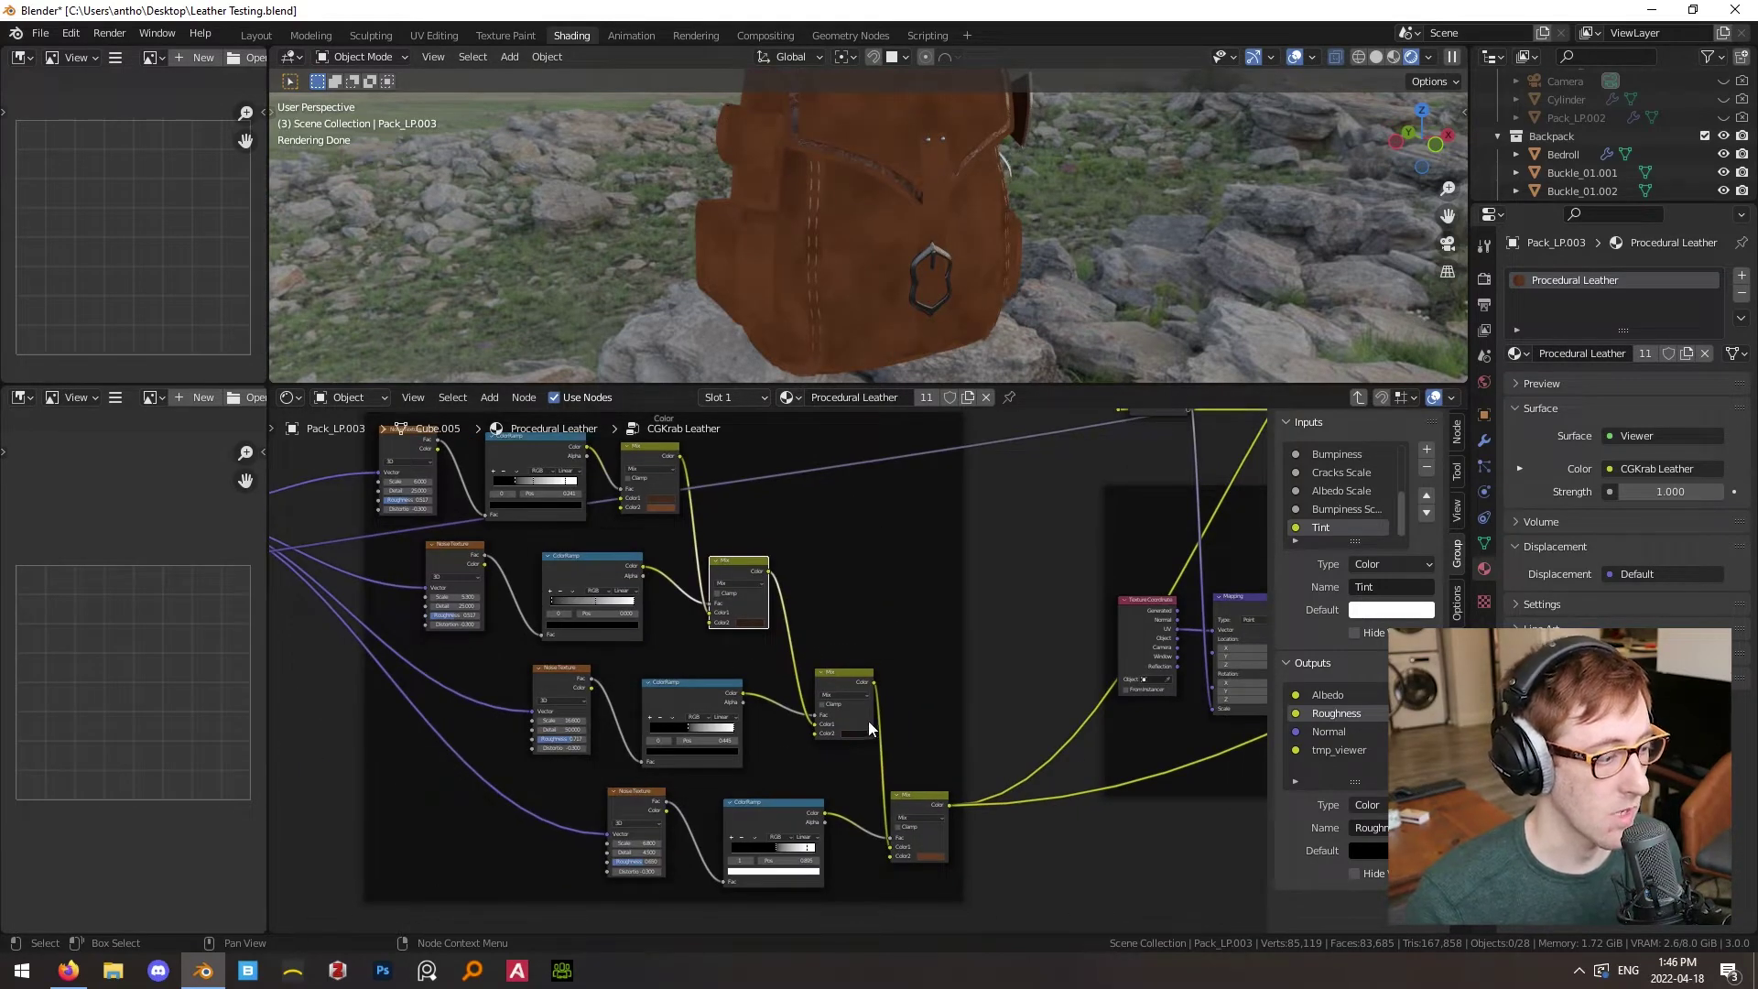
pyautogui.moveTo(865, 723); pyautogui.dragTo(736, 664, button='middle')
pyautogui.moveTo(781, 737); pyautogui.dragTo(775, 748)
pyautogui.moveTo(918, 781); pyautogui.dragTo(837, 790, button='middle')
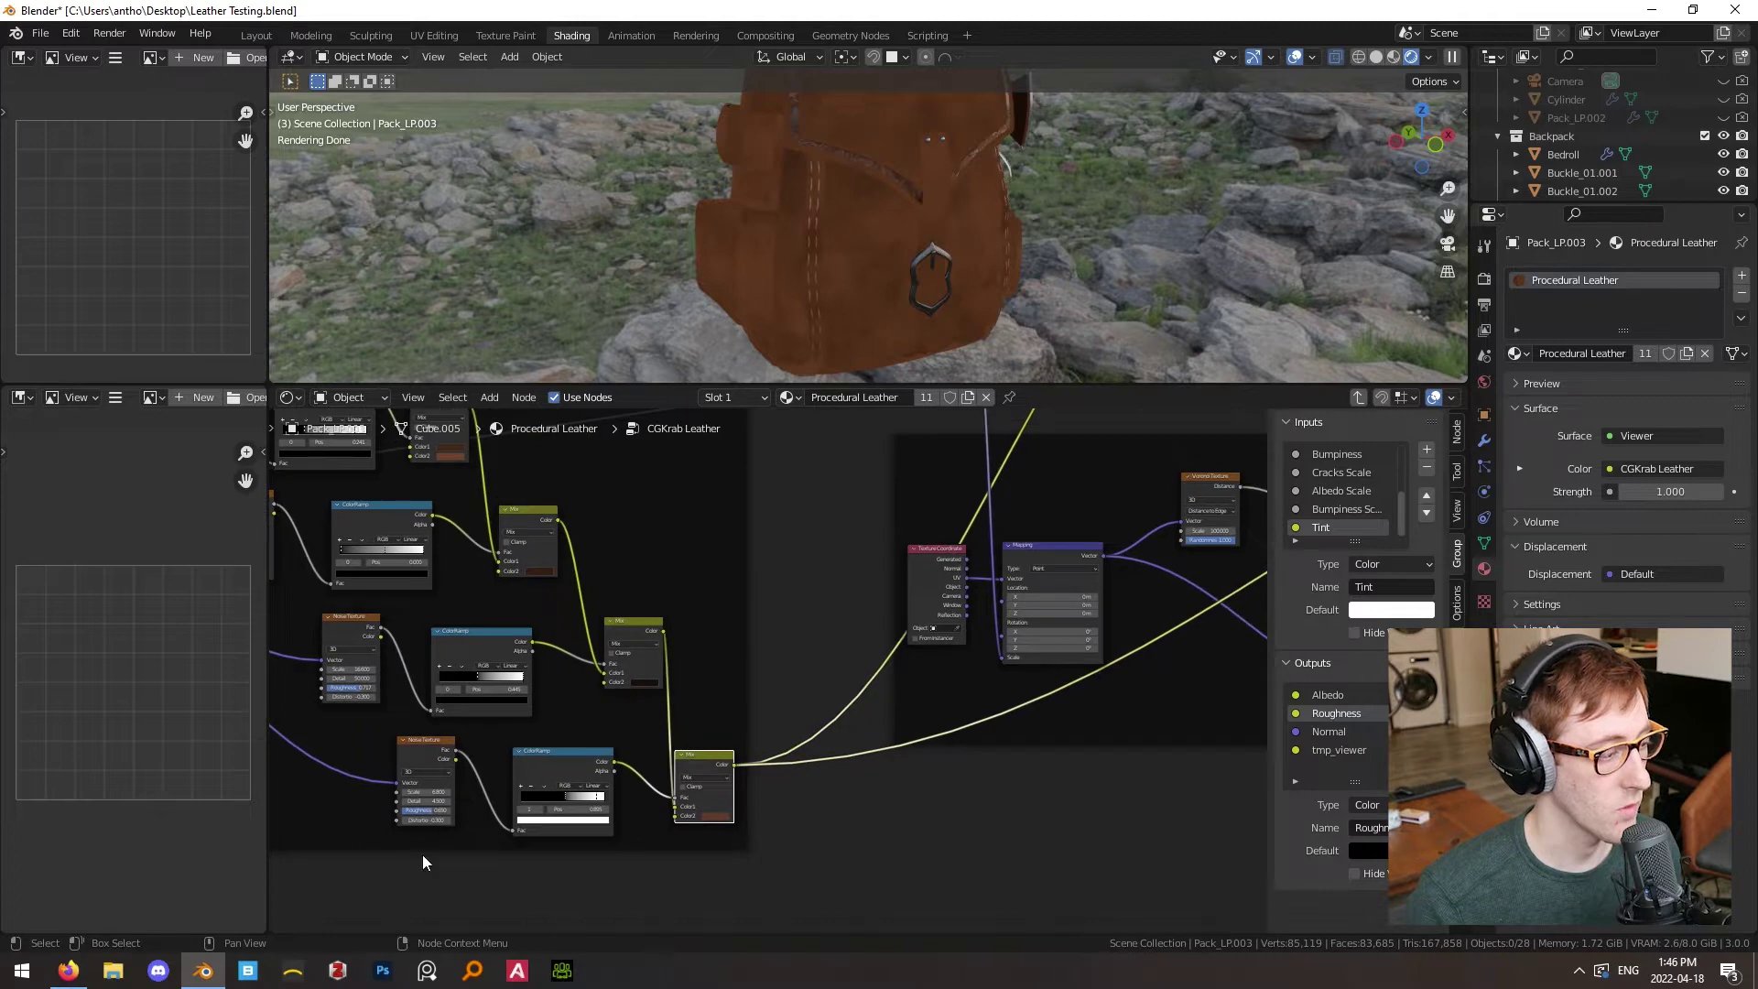
pyautogui.scroll(-3, 1051, 765)
pyautogui.moveTo(1142, 639); pyautogui.dragTo(714, 729, button='middle')
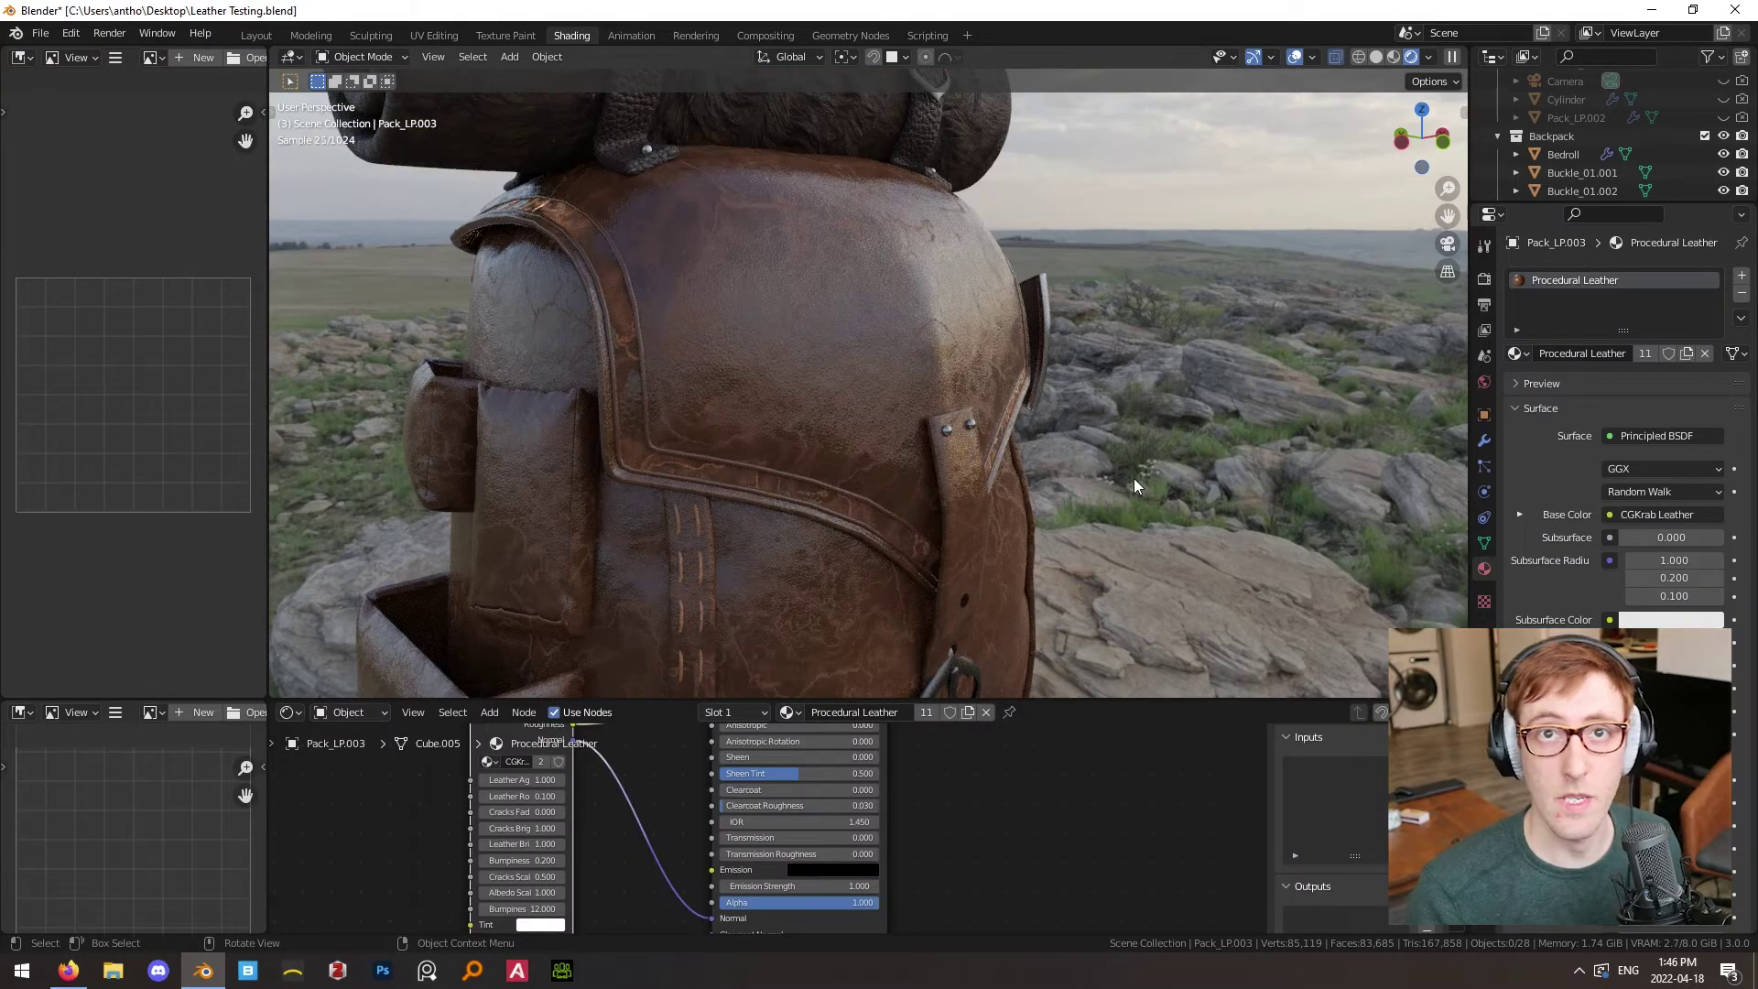
# - Inspect the leather grain up close, enlarge the node editor and bring the CGKrab Leather group's Normal Map frame into view
pyautogui.scroll(3, 982, 437)
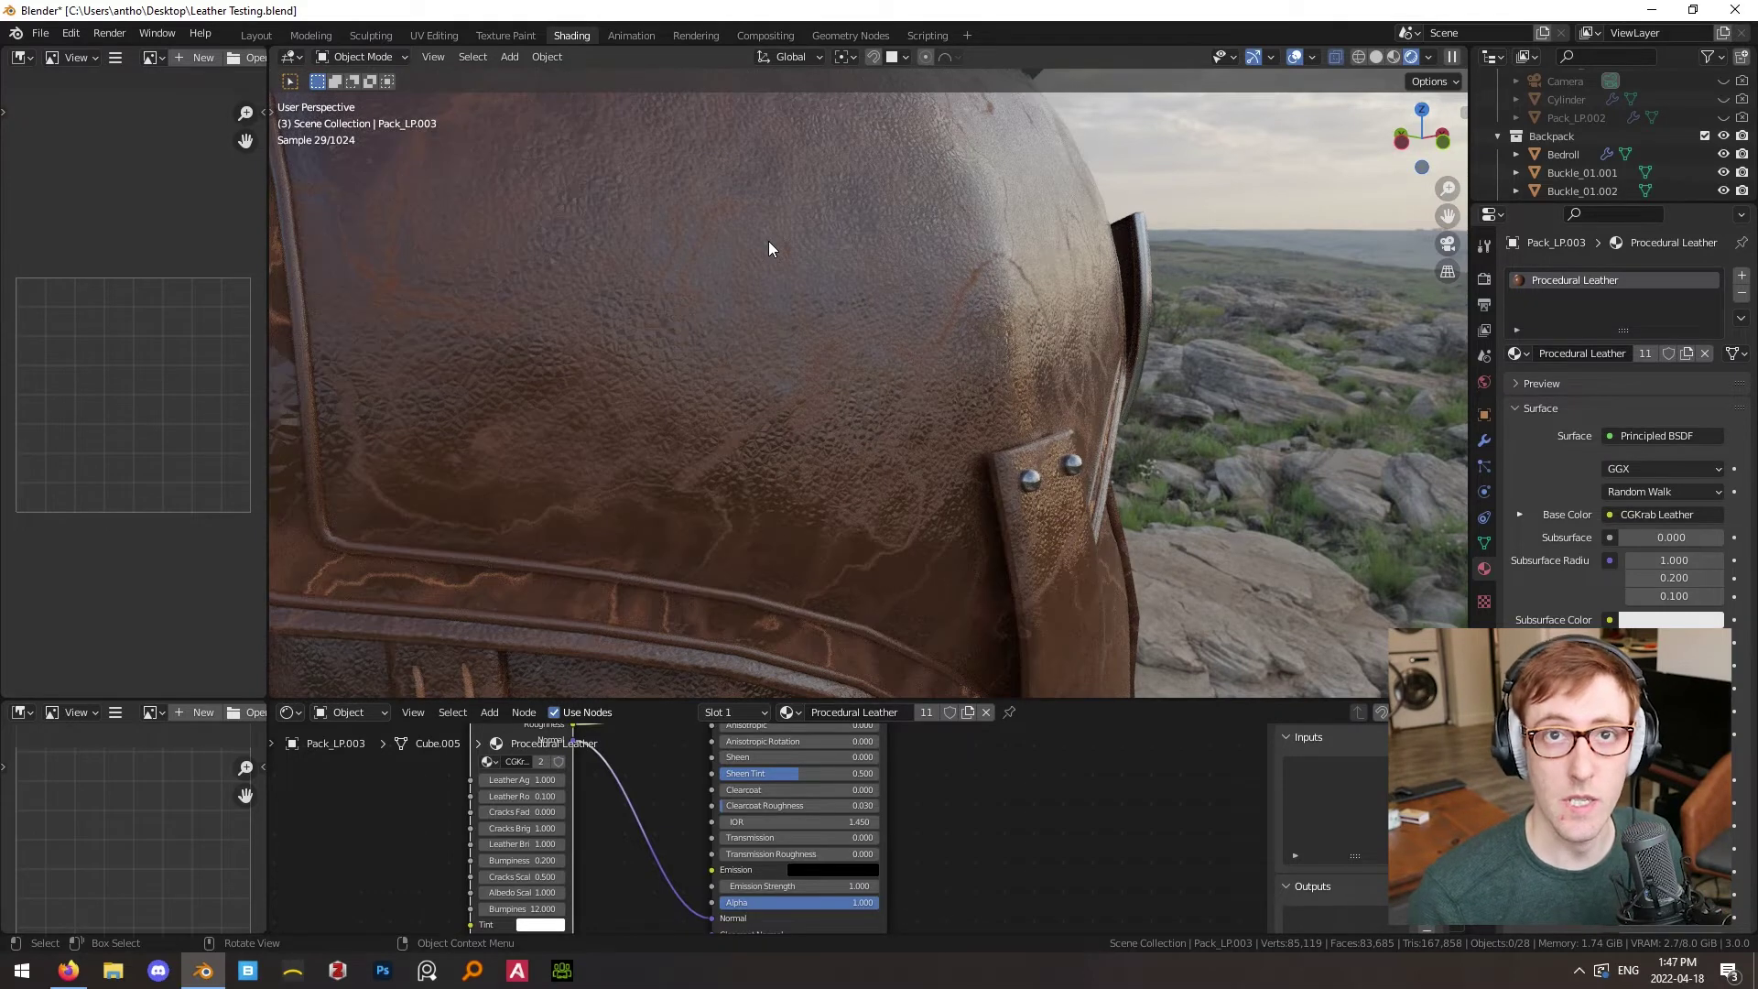
pyautogui.moveTo(824, 701); pyautogui.dragTo(854, 225)
pyautogui.scroll(4, 875, 416)
pyautogui.moveTo(772, 533); pyautogui.dragTo(827, 565, button='middle')
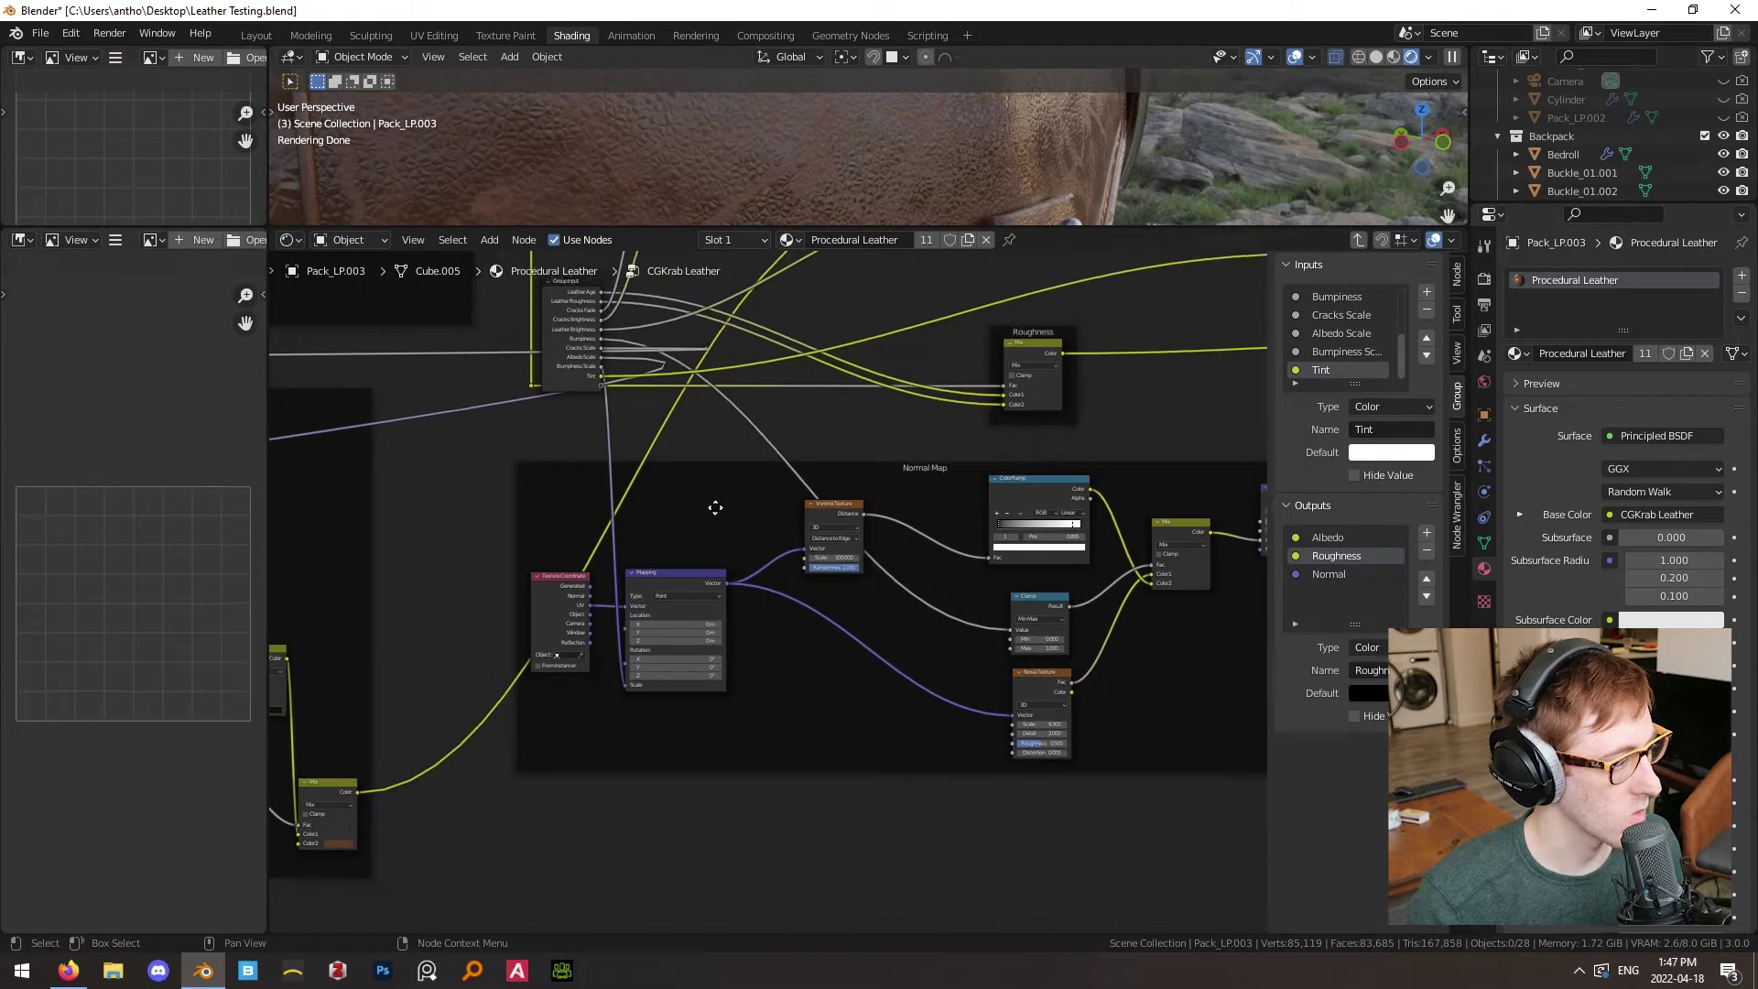
pyautogui.moveTo(724, 491); pyautogui.dragTo(668, 545, button='middle')
pyautogui.scroll(1, 800, 557)
pyautogui.moveTo(800, 556); pyautogui.dragTo(692, 568, button='middle')
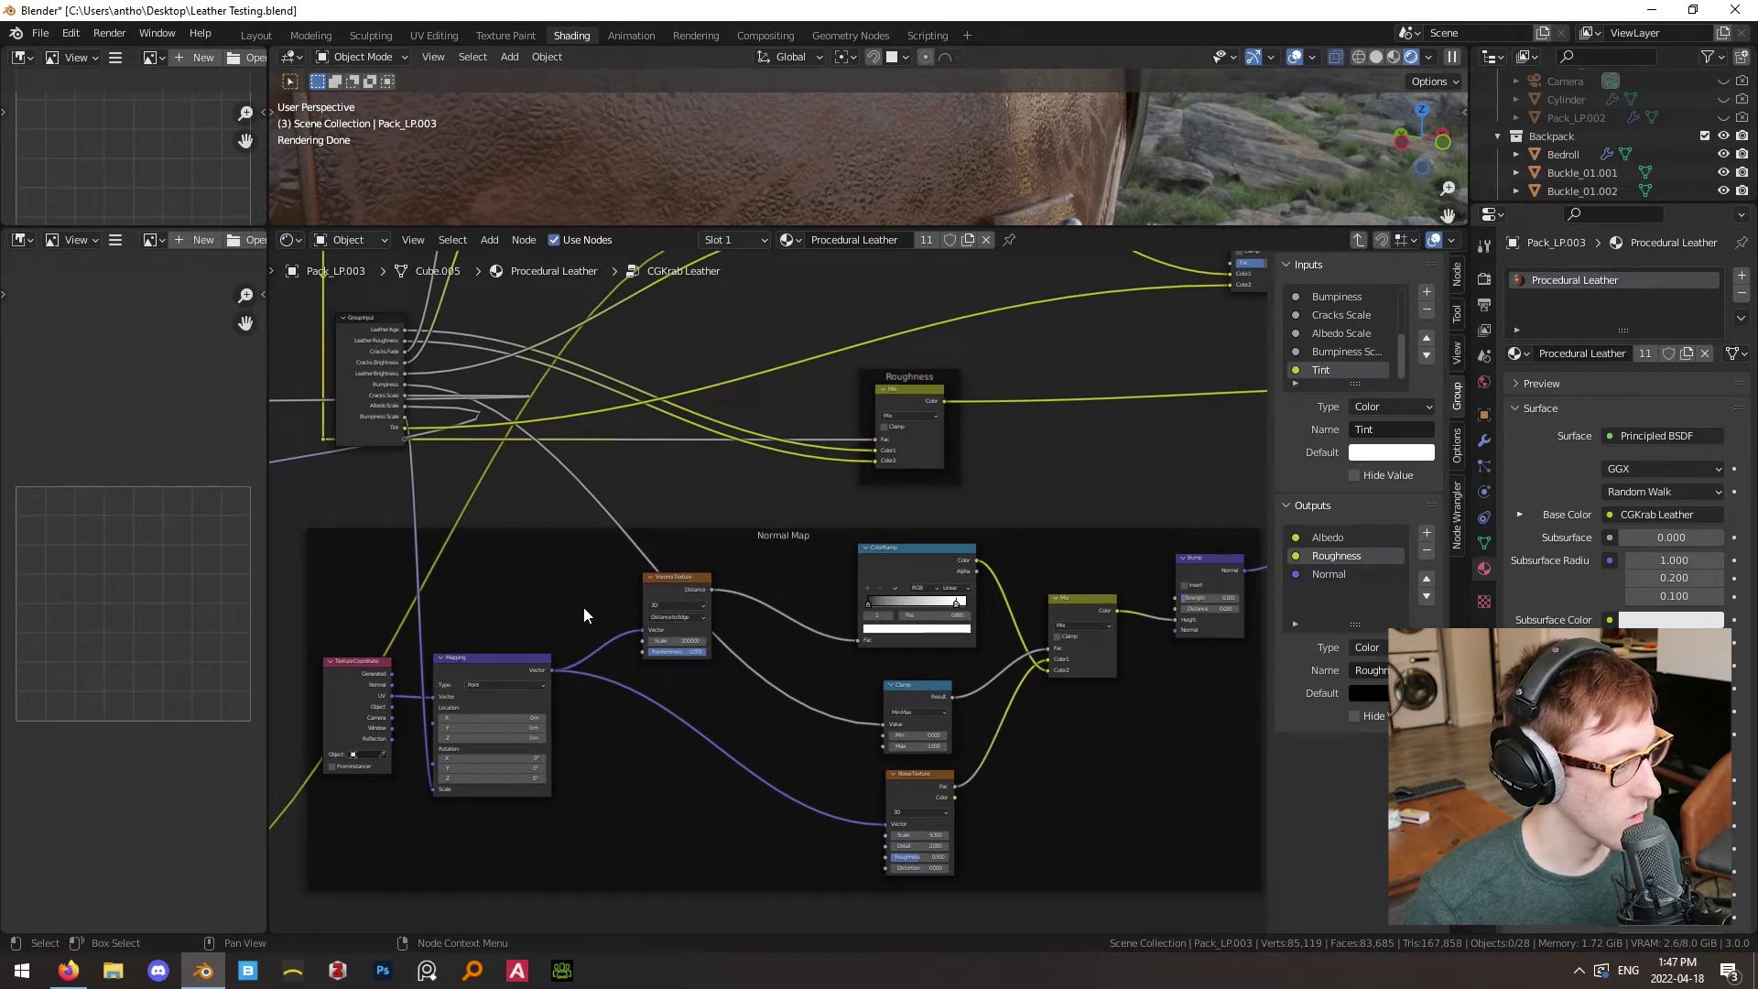
# - Shift the Voronoi Texture node slightly in the Normal Map frame and inspect its chain through to the Bump node
pyautogui.moveTo(671, 593); pyautogui.dragTo(674, 604)
pyautogui.scroll(2, 769, 654)
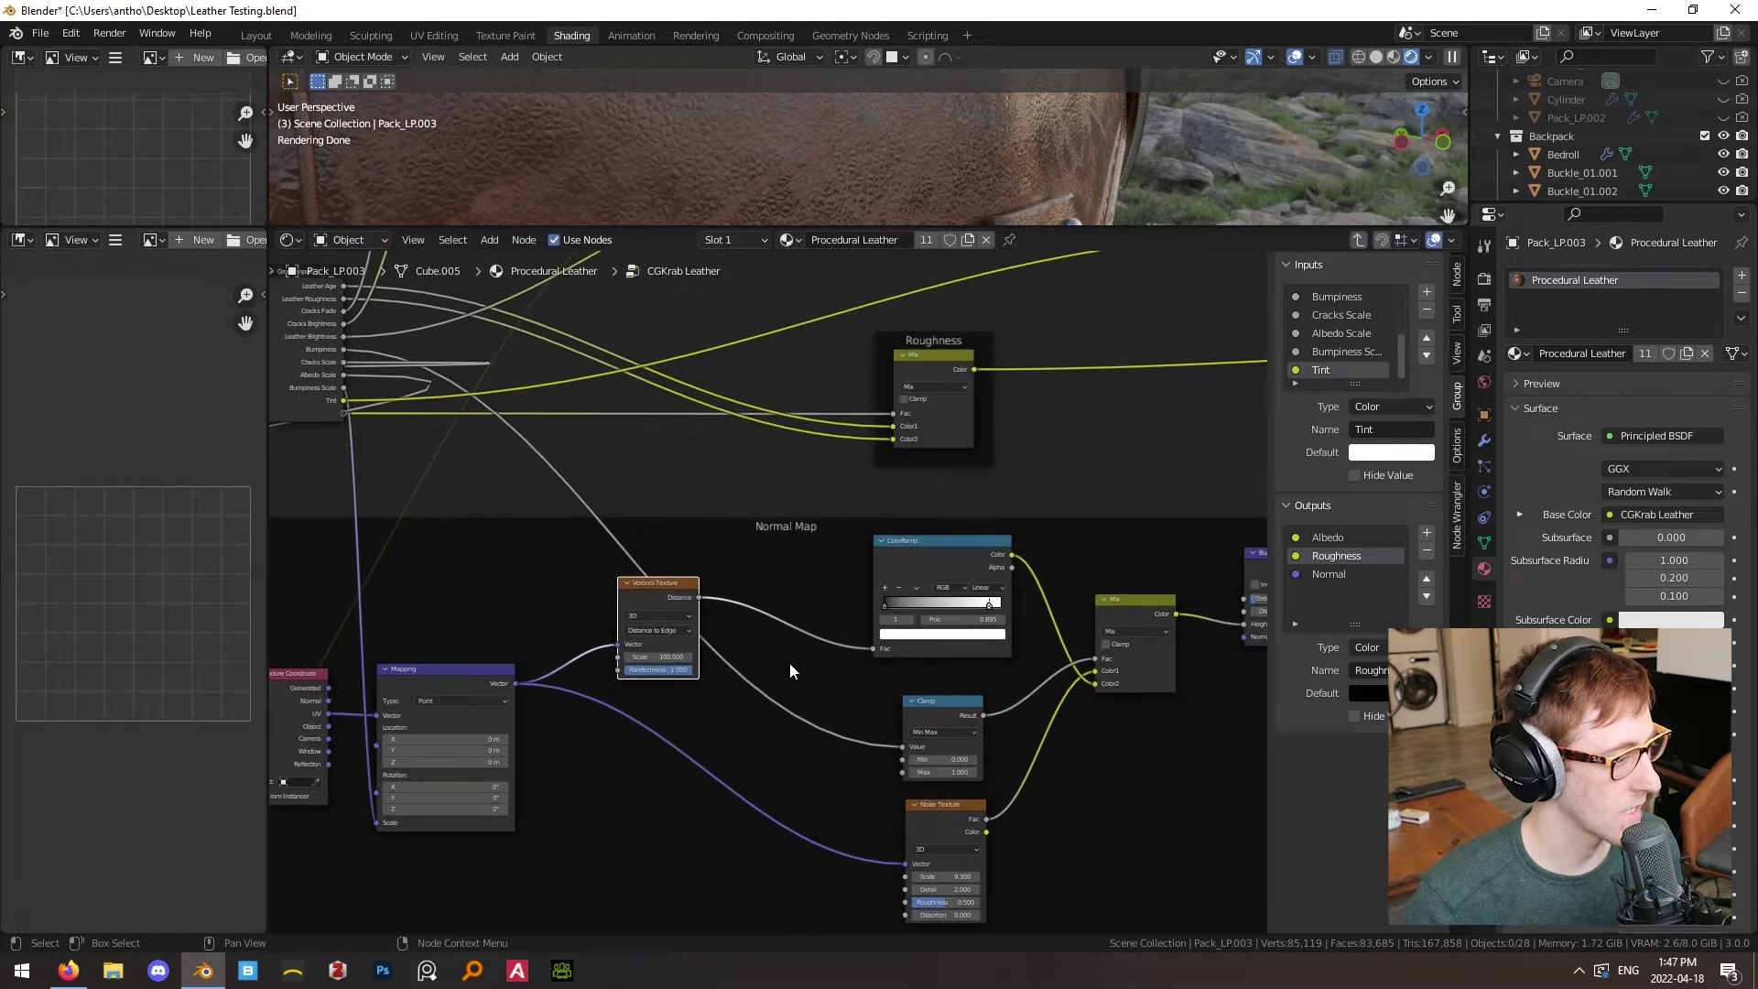
pyautogui.moveTo(781, 675); pyautogui.dragTo(612, 652, button='middle')
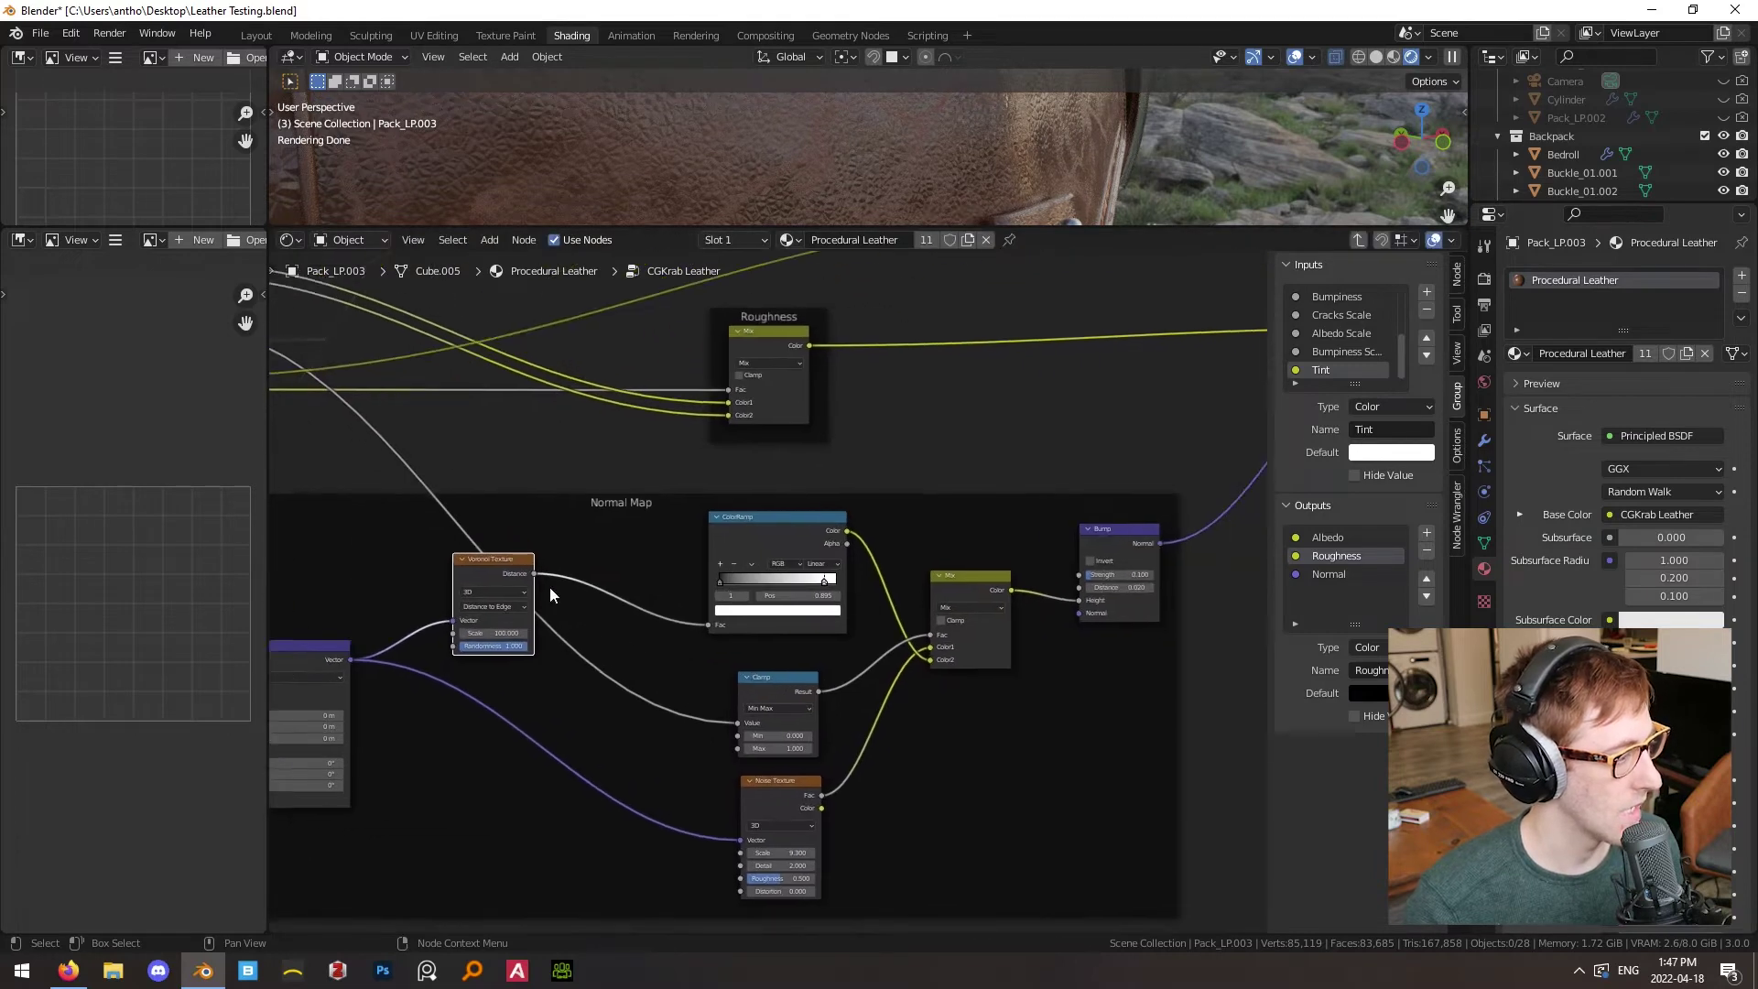
# - Try the white stop of the Normal Map frame's ColorRamp at a different position and undo the change
pyautogui.click(860, 533)
pyautogui.scroll(2, 783, 581)
pyautogui.moveTo(845, 579); pyautogui.dragTo(841, 578)
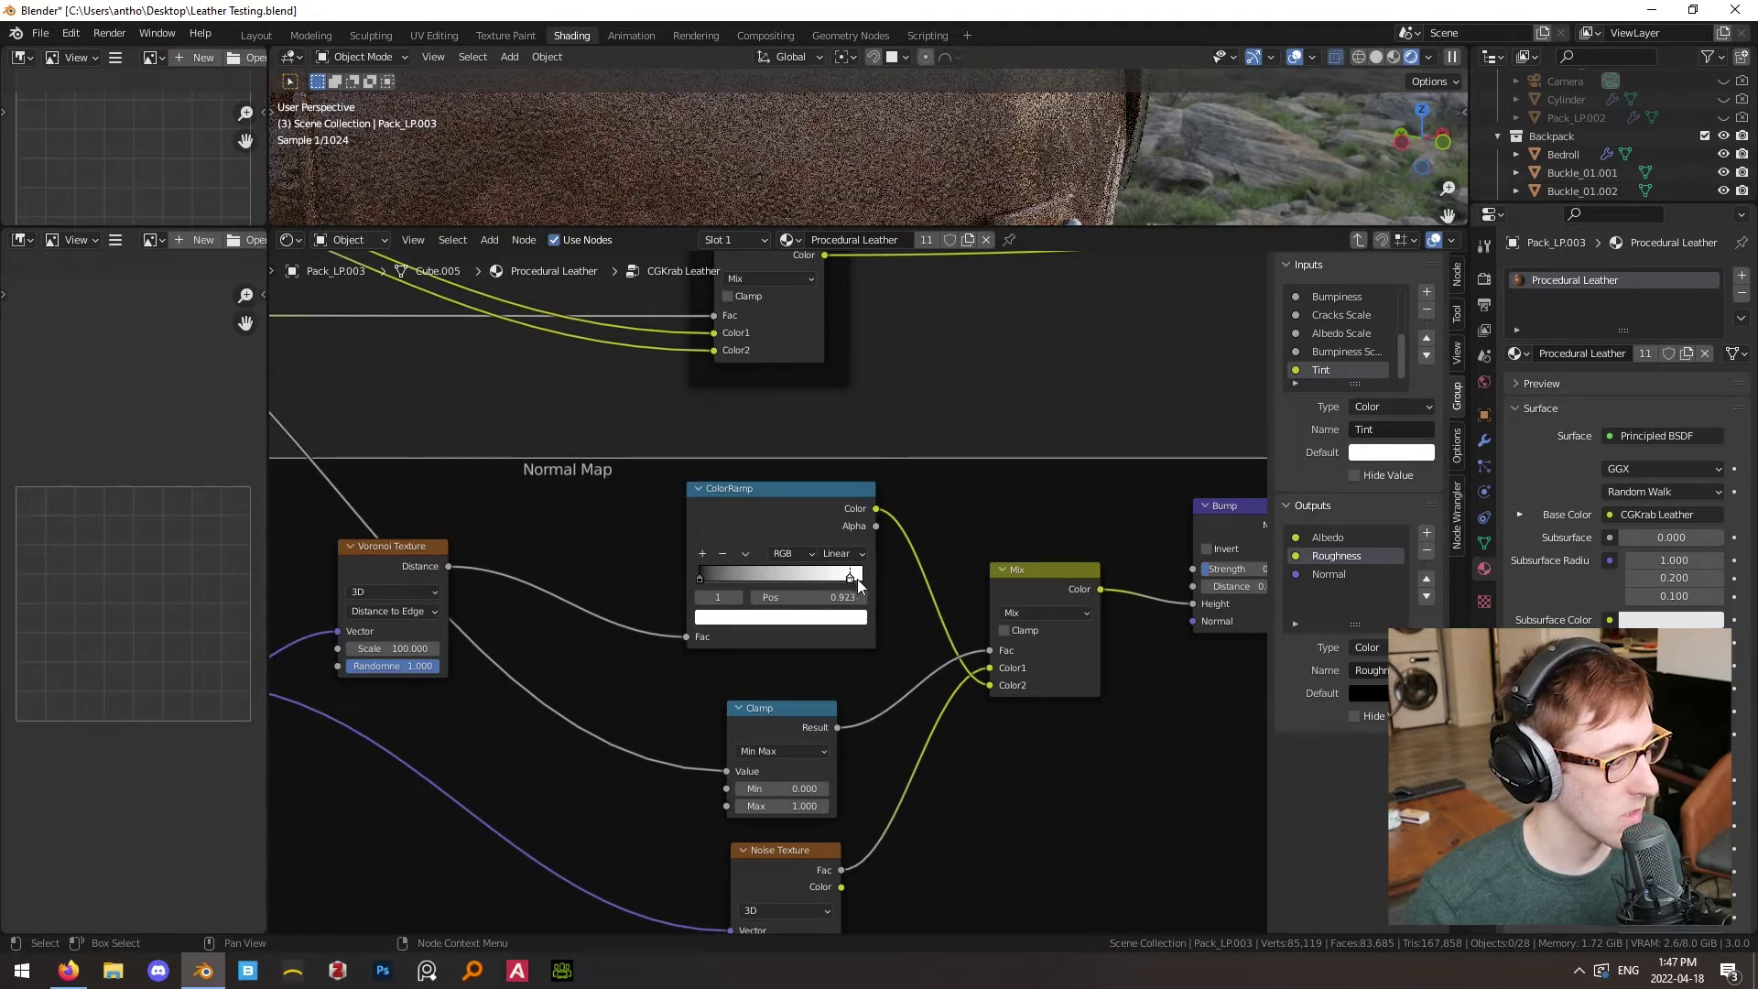
pyautogui.hotkey('ctrl', 'z')
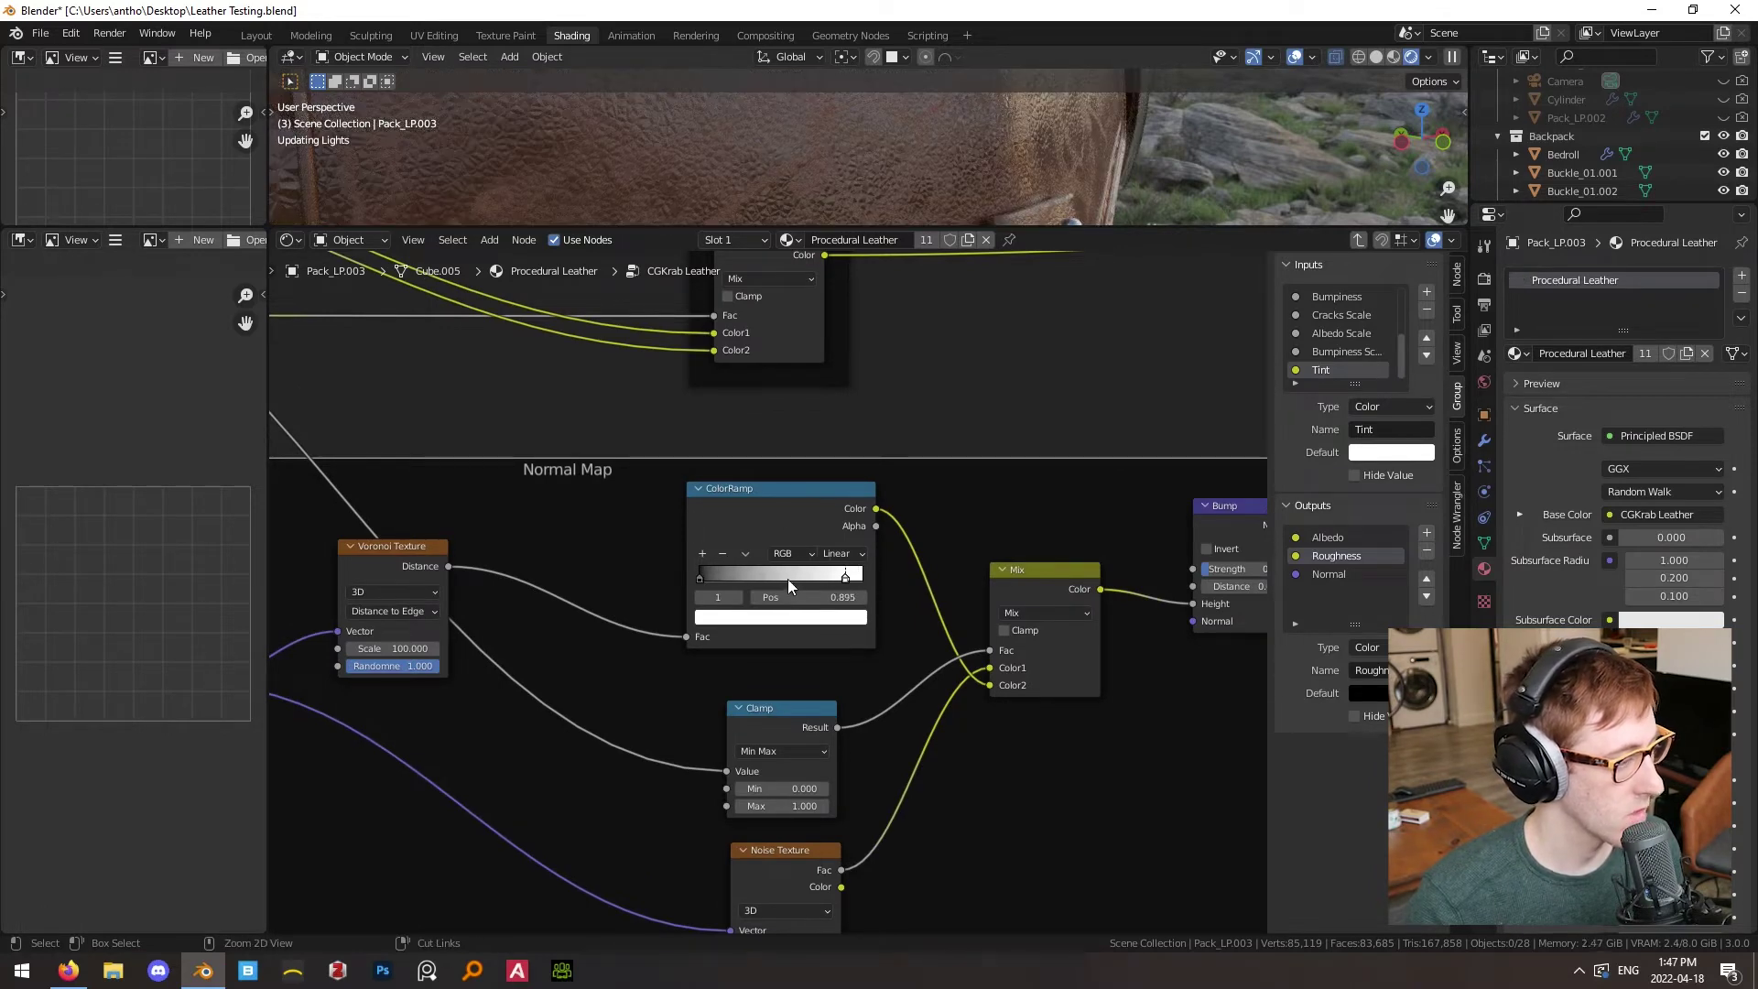
# - Preview the Normal Map frame's Mix node on the backpack and enlarge the 3D viewport above the node editor
pyautogui.keyDown('ctrl'); pyautogui.keyDown('shift'); pyautogui.click(767, 519); pyautogui.keyUp('shift'); pyautogui.keyUp('ctrl')
pyautogui.scroll(-10, 767, 518)
pyautogui.moveTo(1073, 225); pyautogui.dragTo(1071, 590)
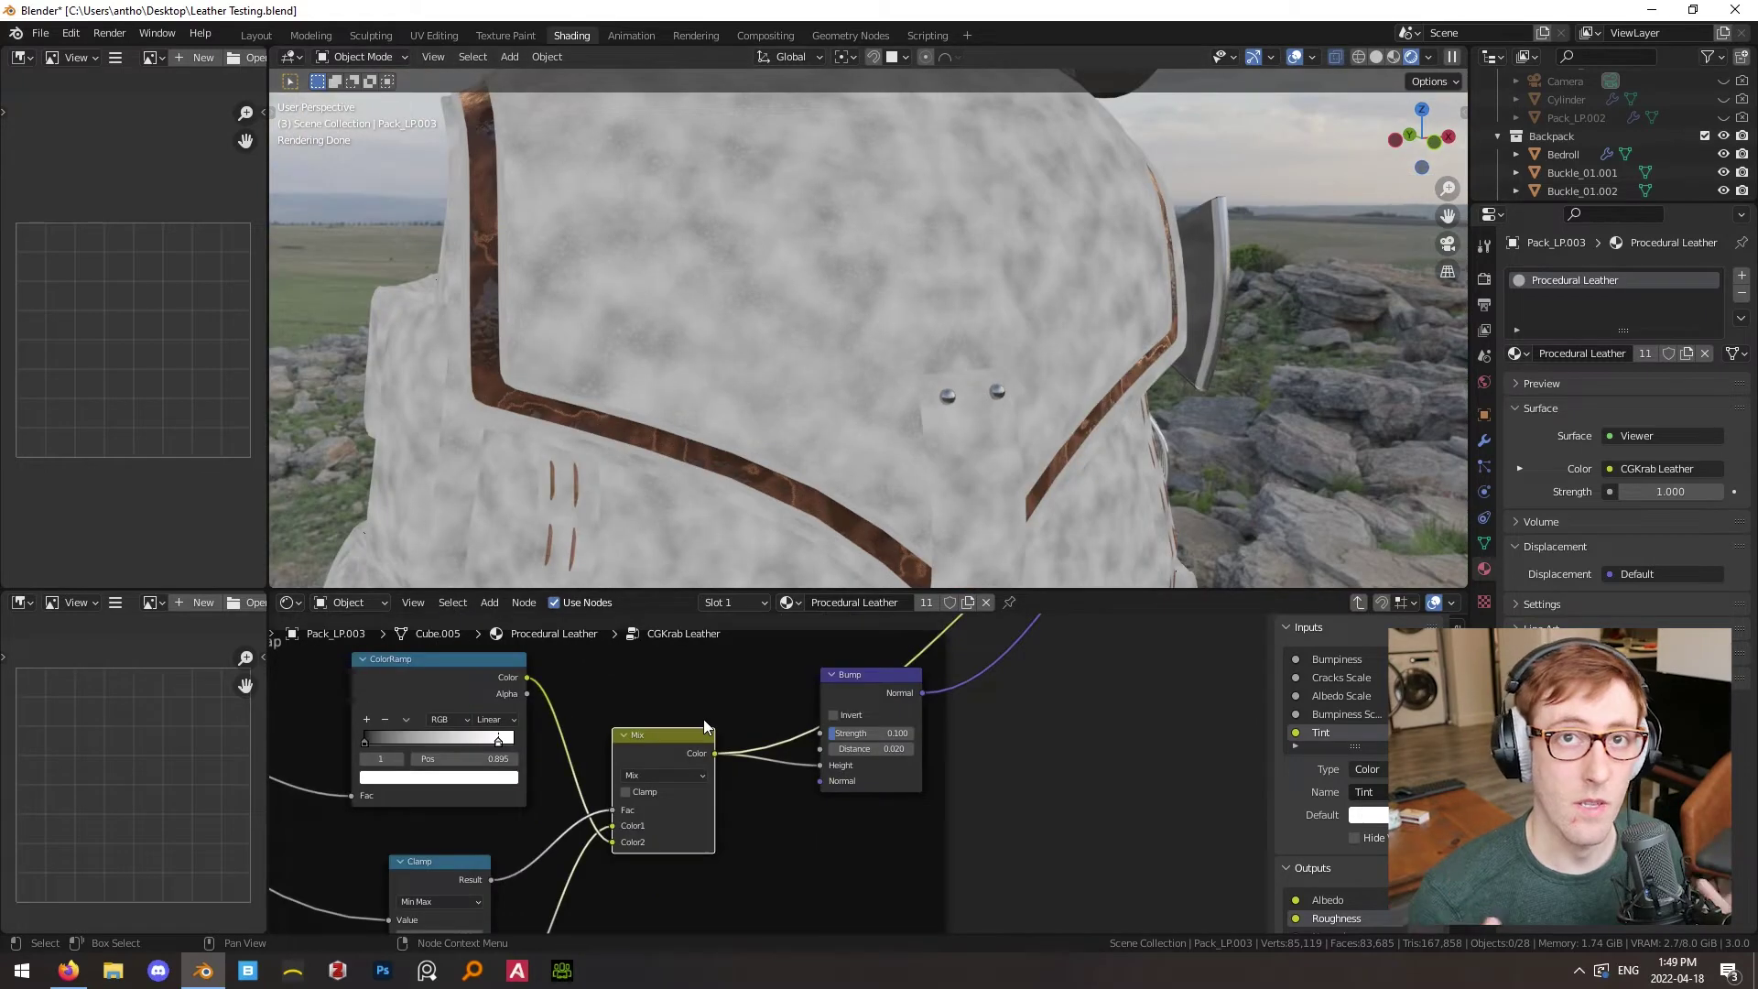
pyautogui.moveTo(911, 698); pyautogui.dragTo(832, 791, button='middle')
pyautogui.scroll(-5, 1034, 728)
pyautogui.moveTo(1035, 730); pyautogui.dragTo(987, 825, button='middle')
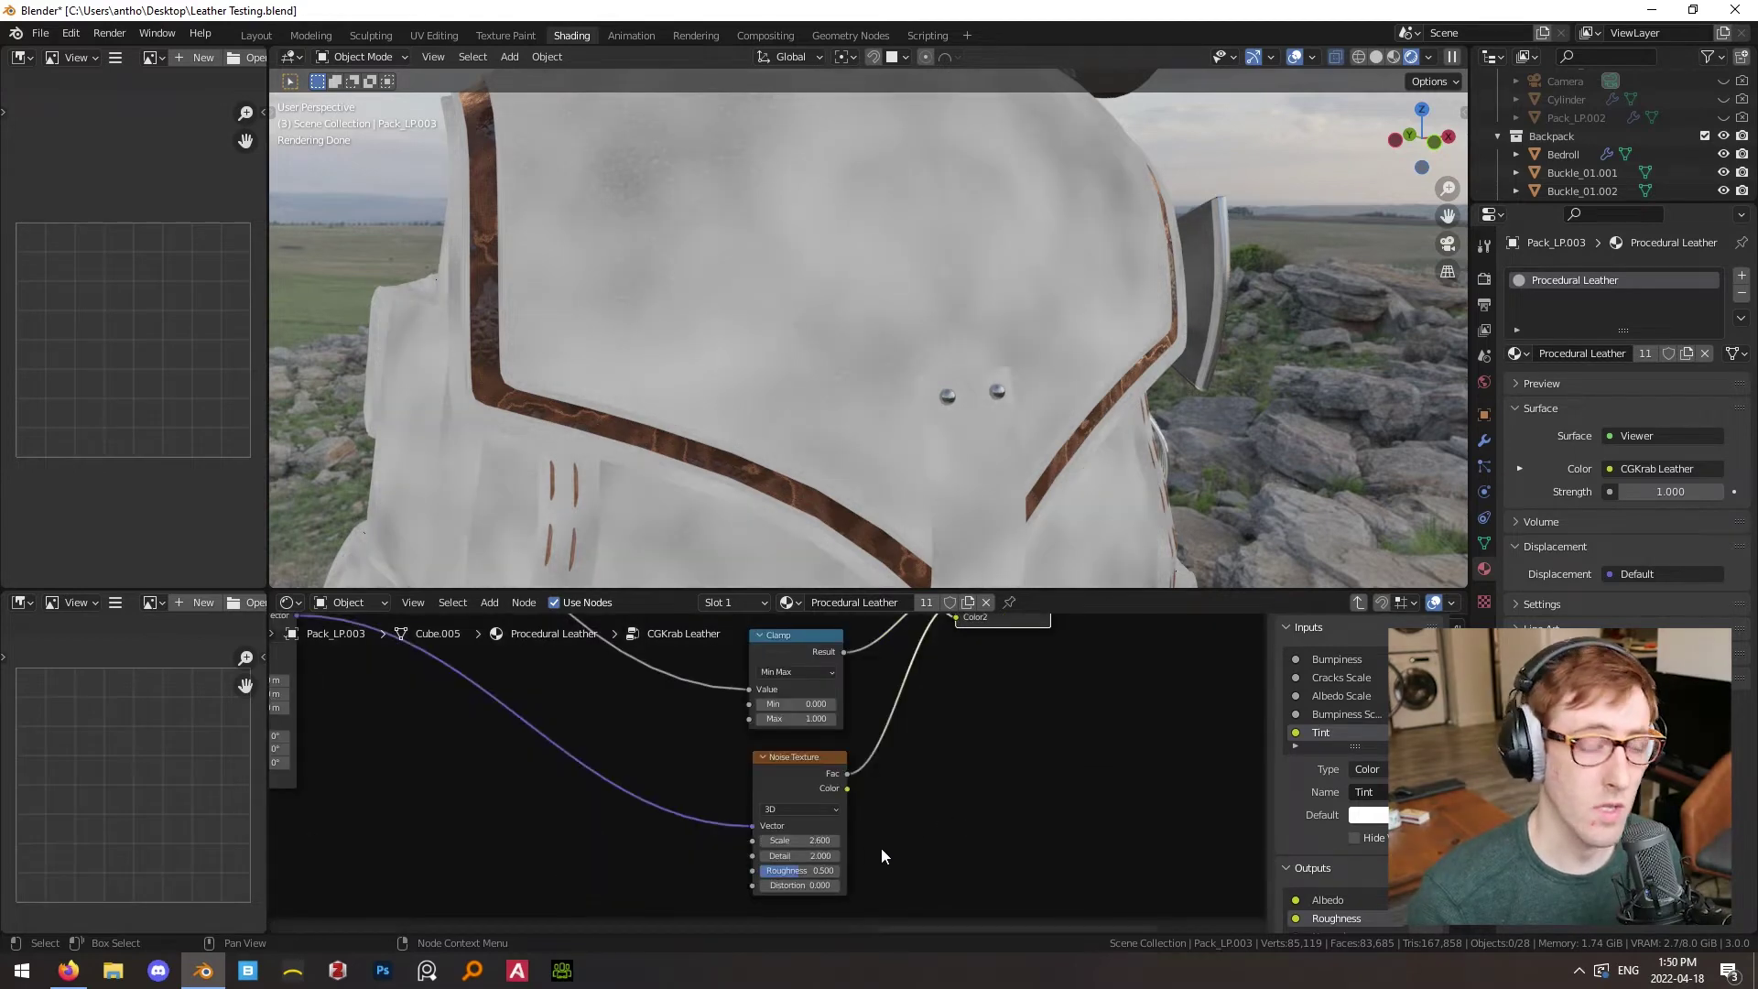
# - Shift the Noise Texture and Clamp nodes slightly in the Normal Map frame and select the Mix node they feed
pyautogui.moveTo(771, 776); pyautogui.dragTo(758, 776)
pyautogui.moveTo(999, 799); pyautogui.dragTo(1061, 844, button='middle')
pyautogui.moveTo(852, 675); pyautogui.dragTo(833, 676)
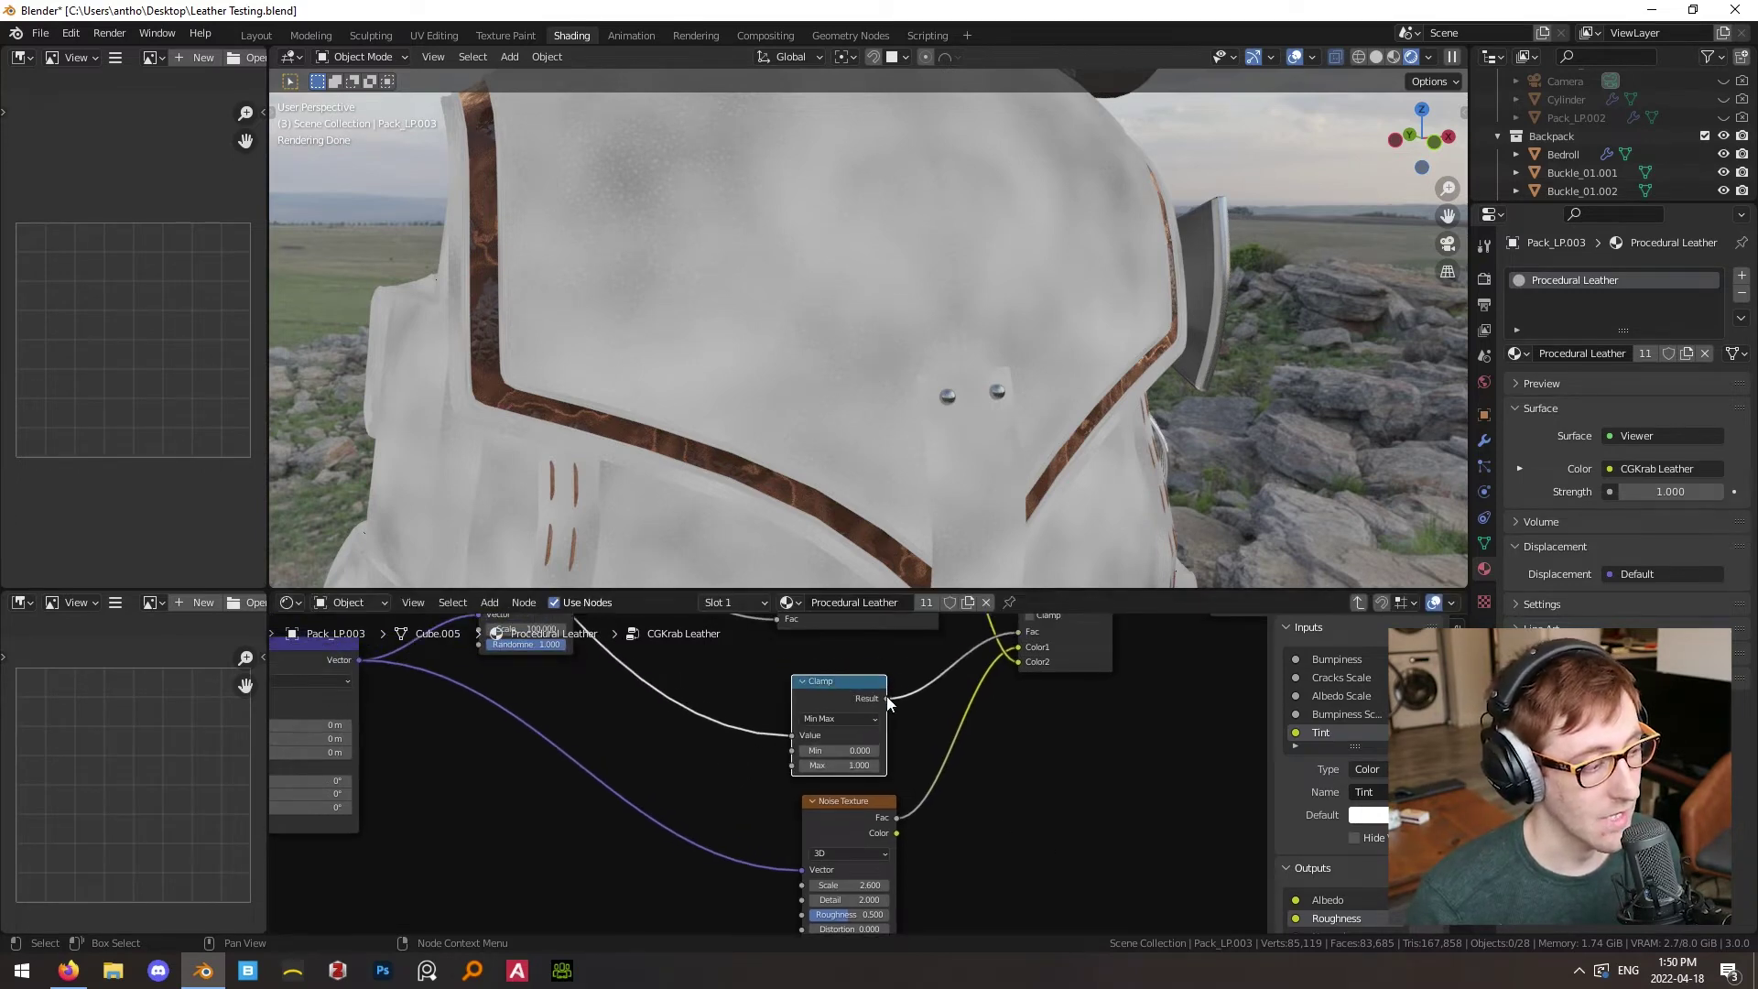
pyautogui.moveTo(1024, 634); pyautogui.dragTo(1005, 734, button='middle')
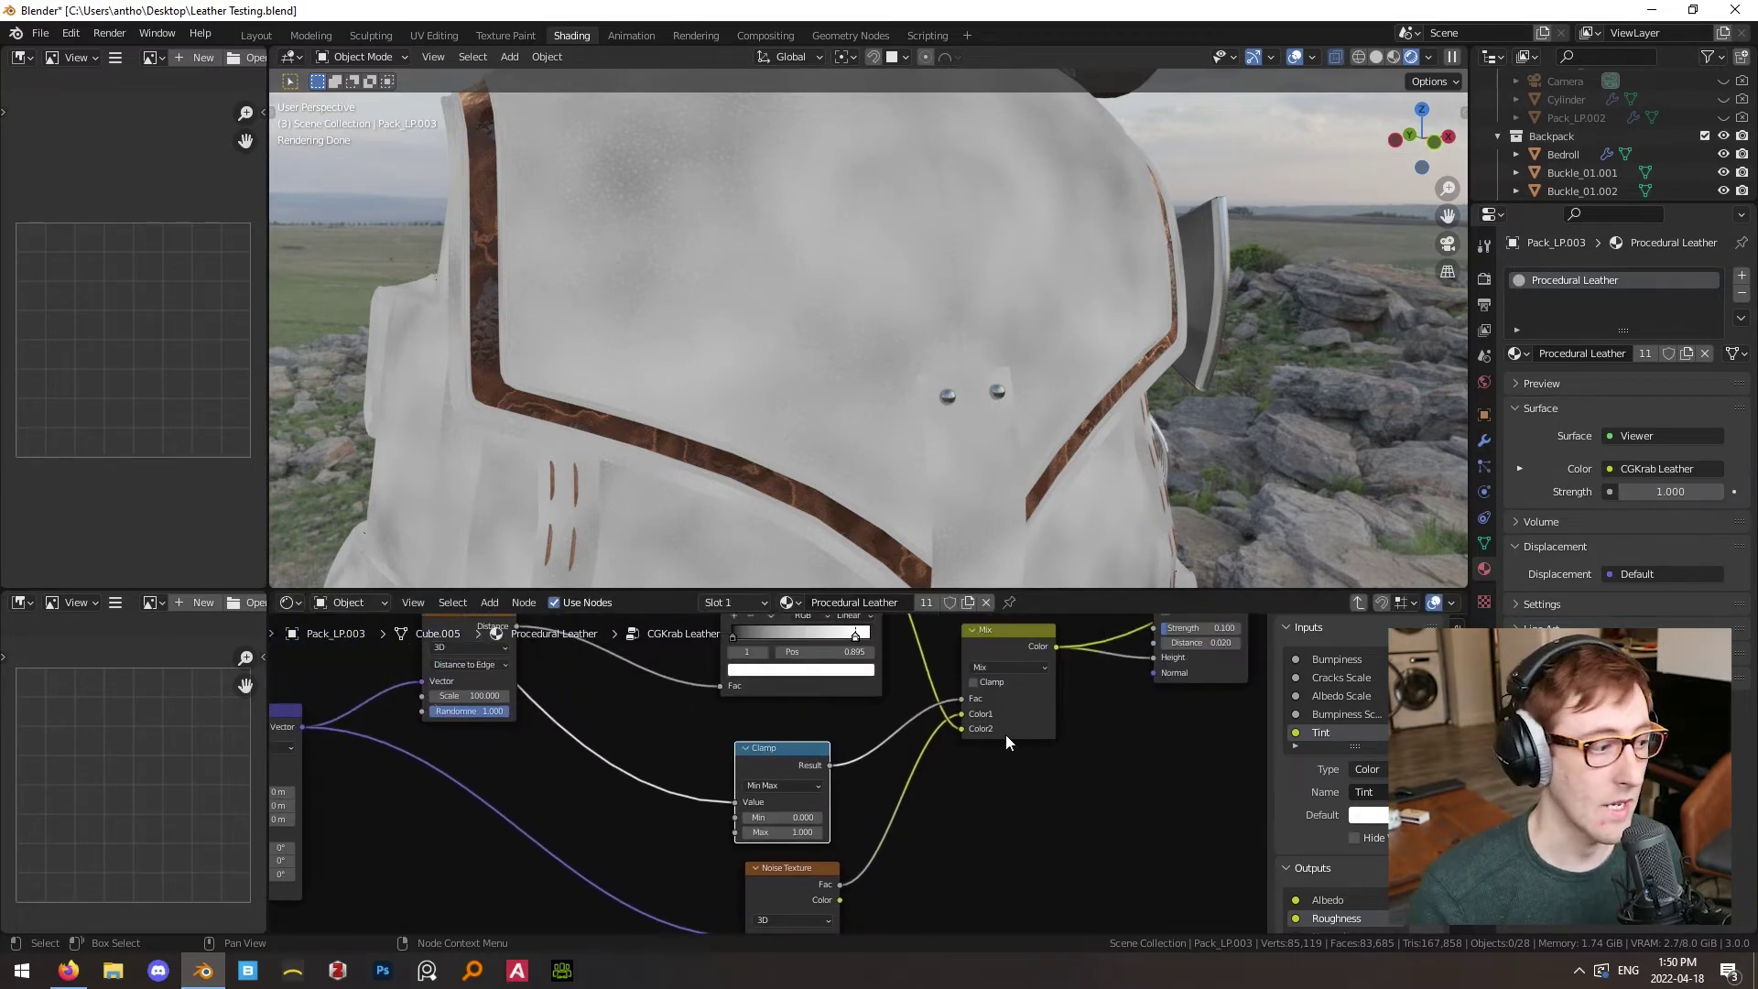
pyautogui.click(1011, 648)
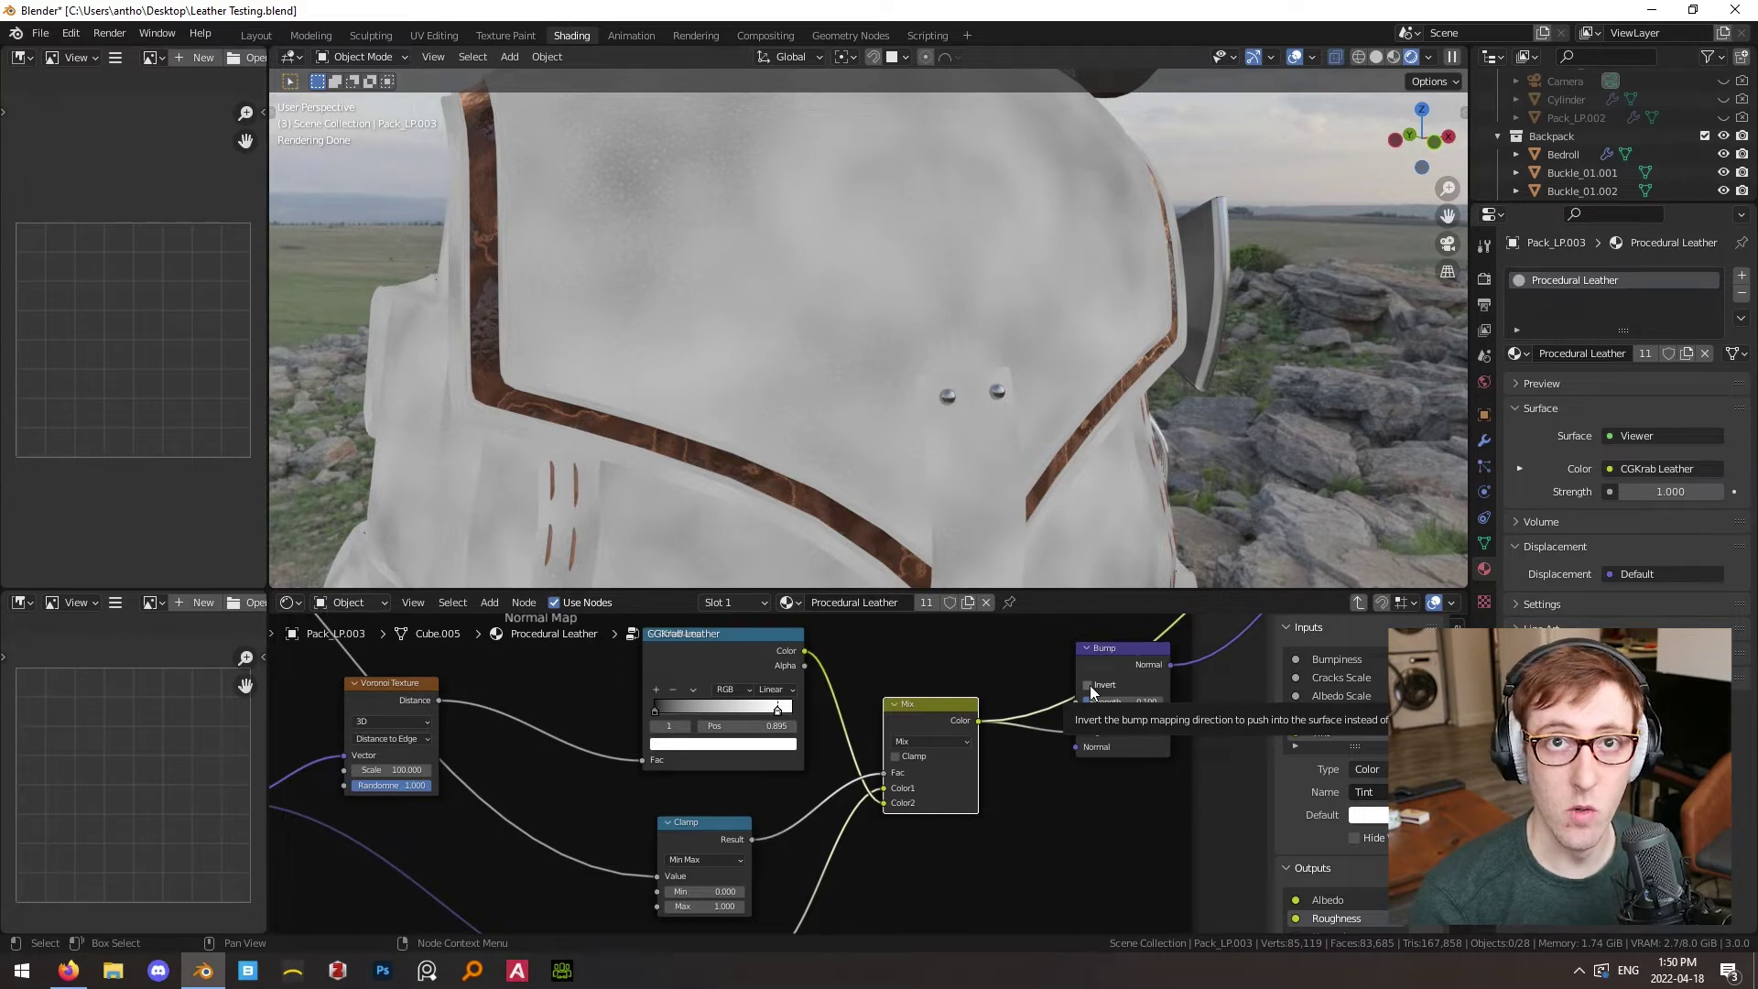
# - Leave the CGKrab Leather group, set its Bumpiness to 0.900 and reopen the group for editing
pyautogui.press('Tab')
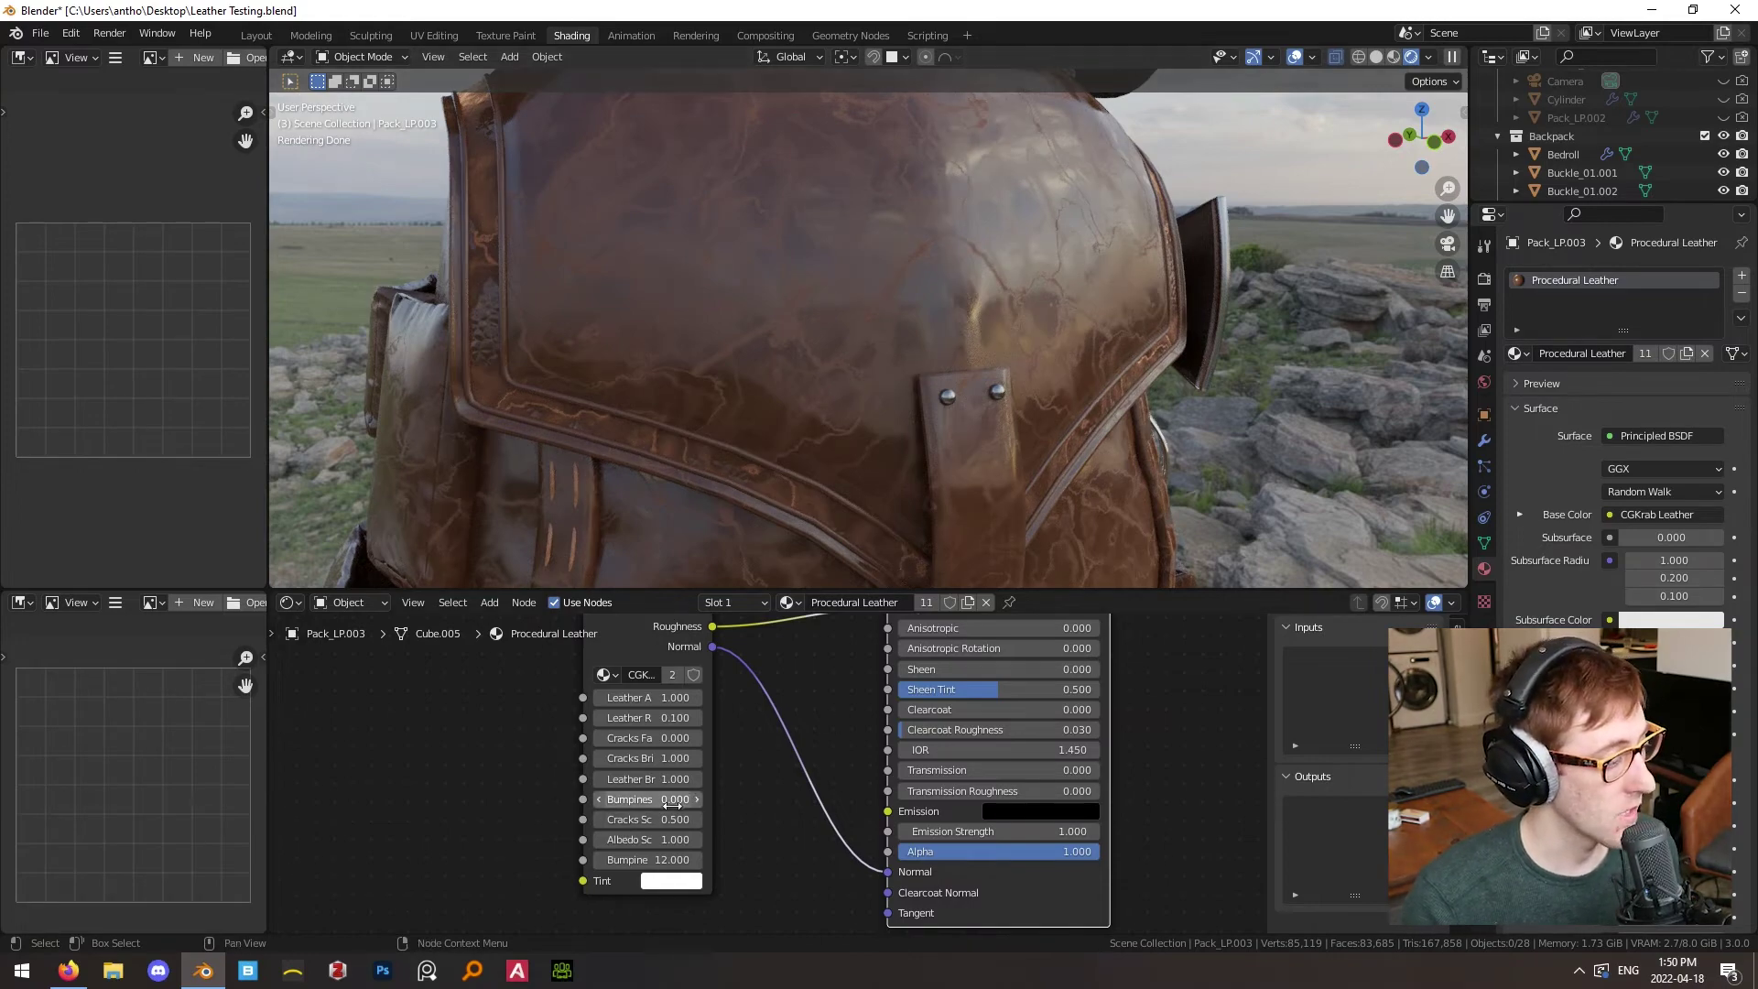
pyautogui.moveTo(647, 799); pyautogui.dragTo(729, 799)
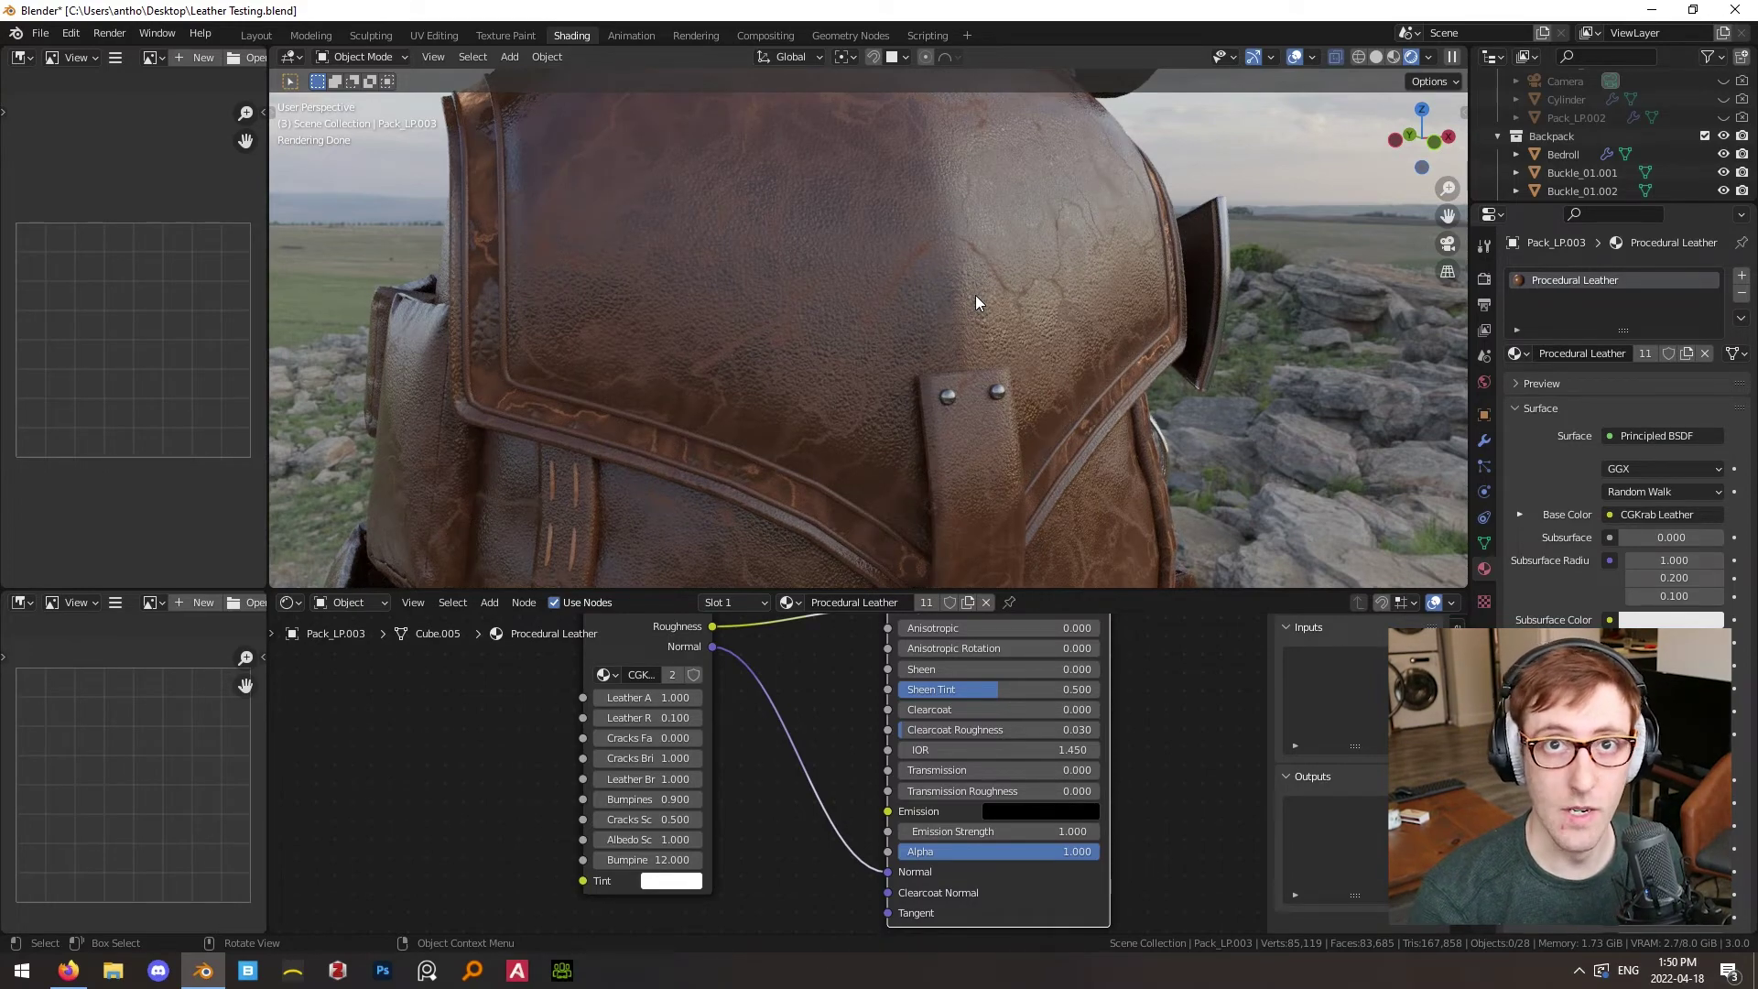
pyautogui.press('Tab')
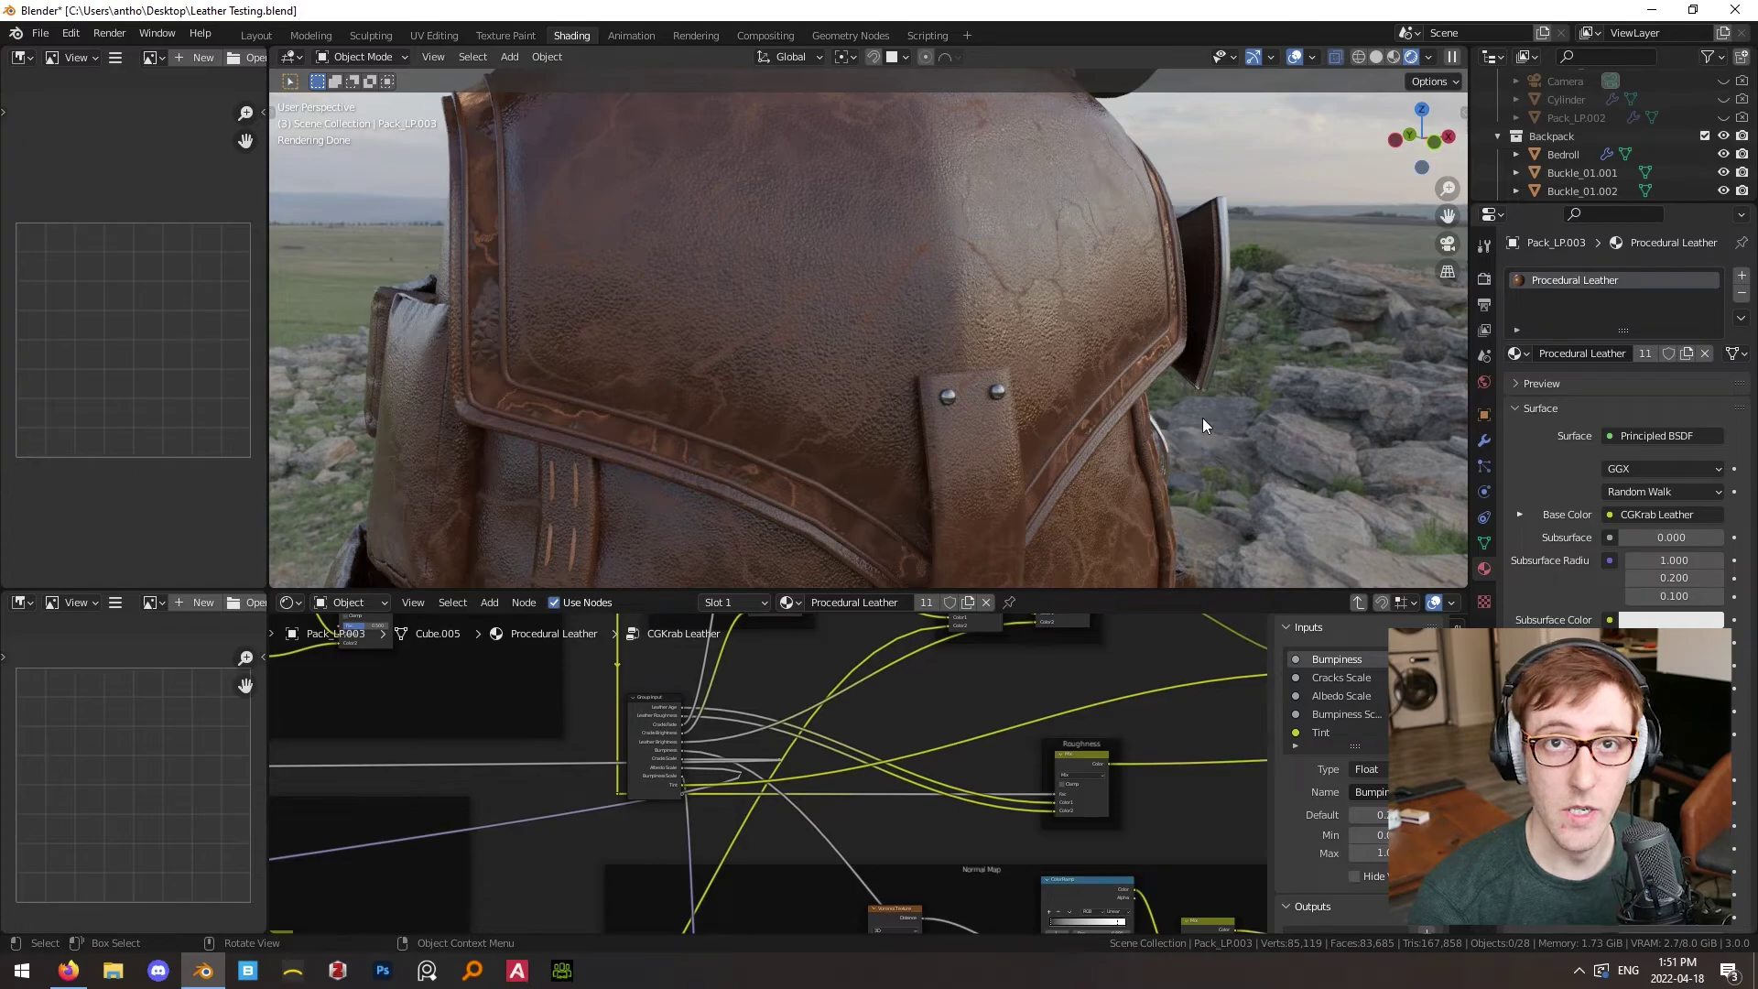
# - Switch to the browser and examine the old leather bag reference photos in the Google image results
pyautogui.hotkey('alt', 'Tab')
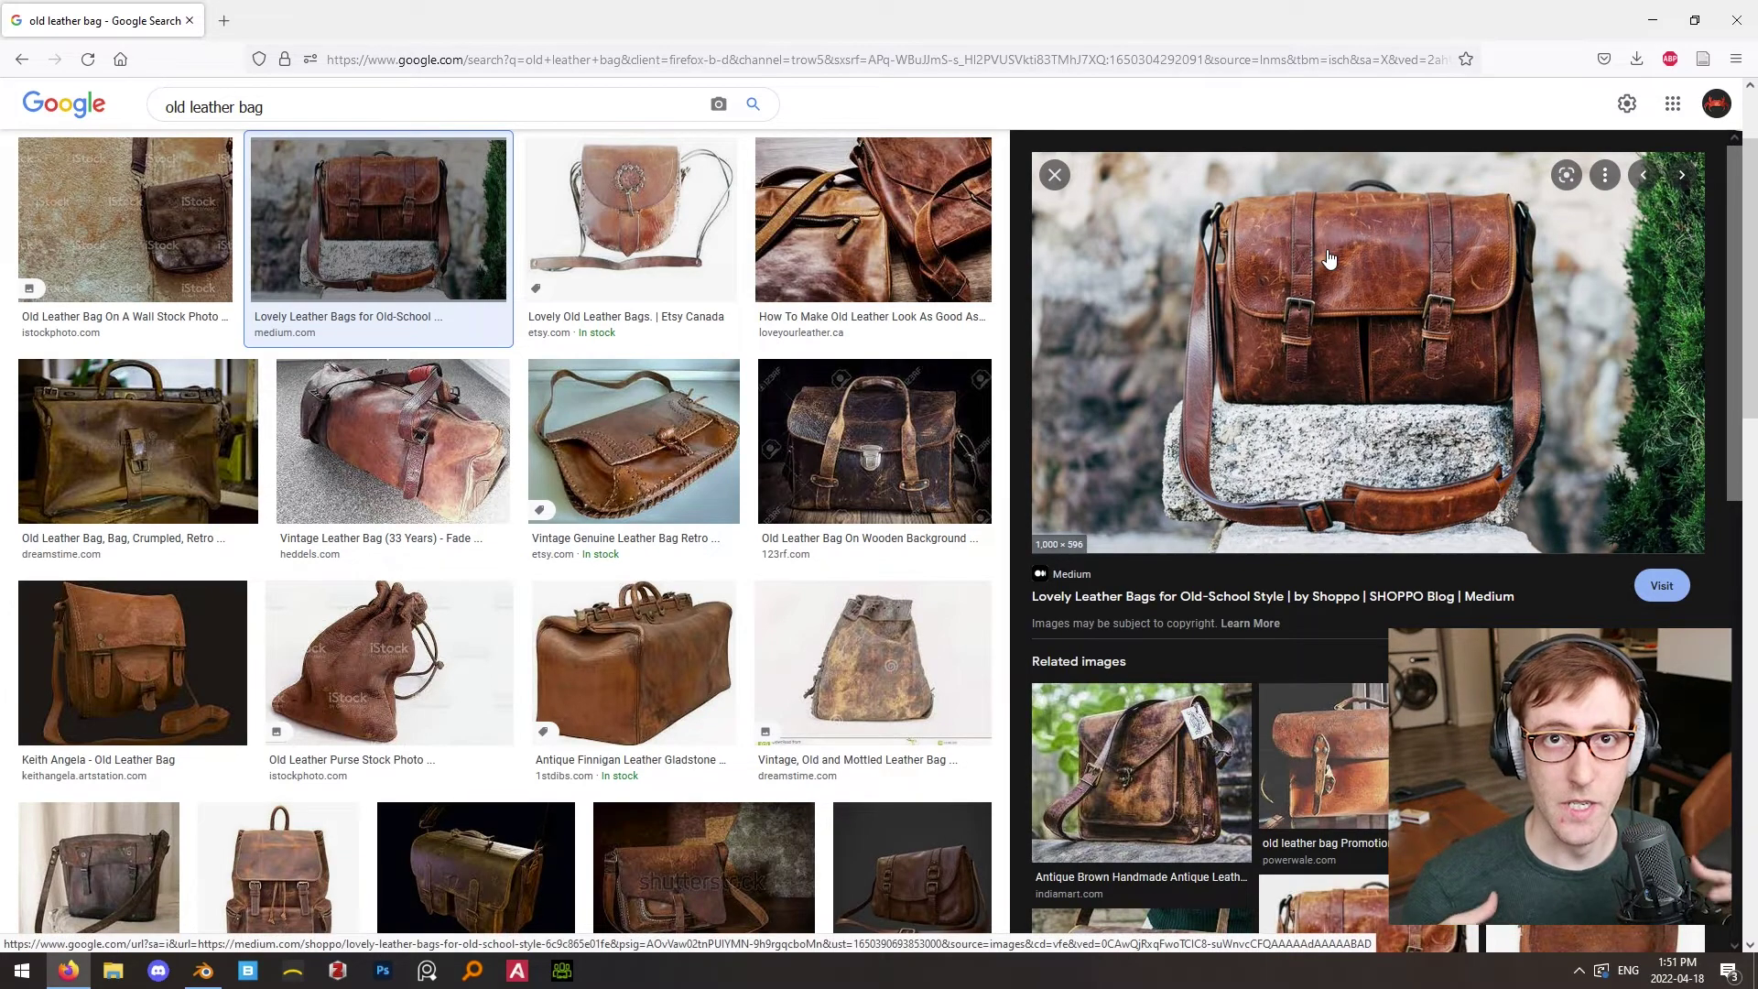
pyautogui.scroll(-2, 1265, 549)
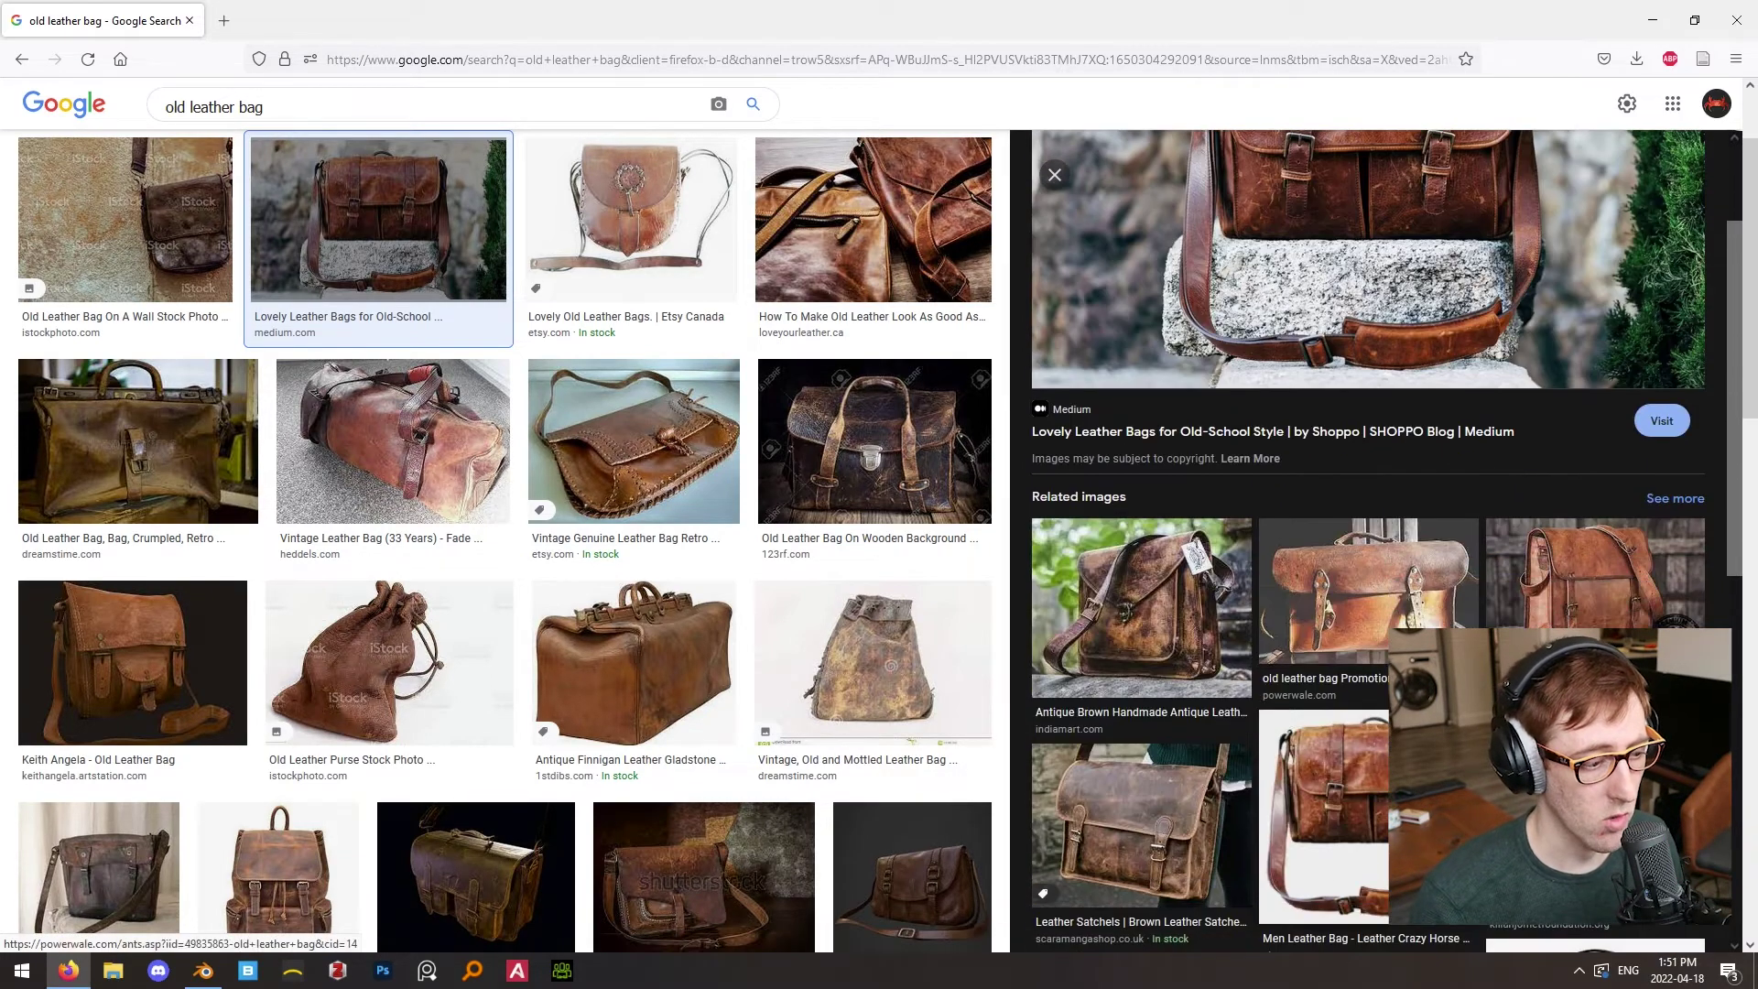
pyautogui.click(1314, 778)
# - Switch back to Blender and move the Texture Coordinate node slightly closer to the Mapping node
pyautogui.scroll(1, 1373, 384)
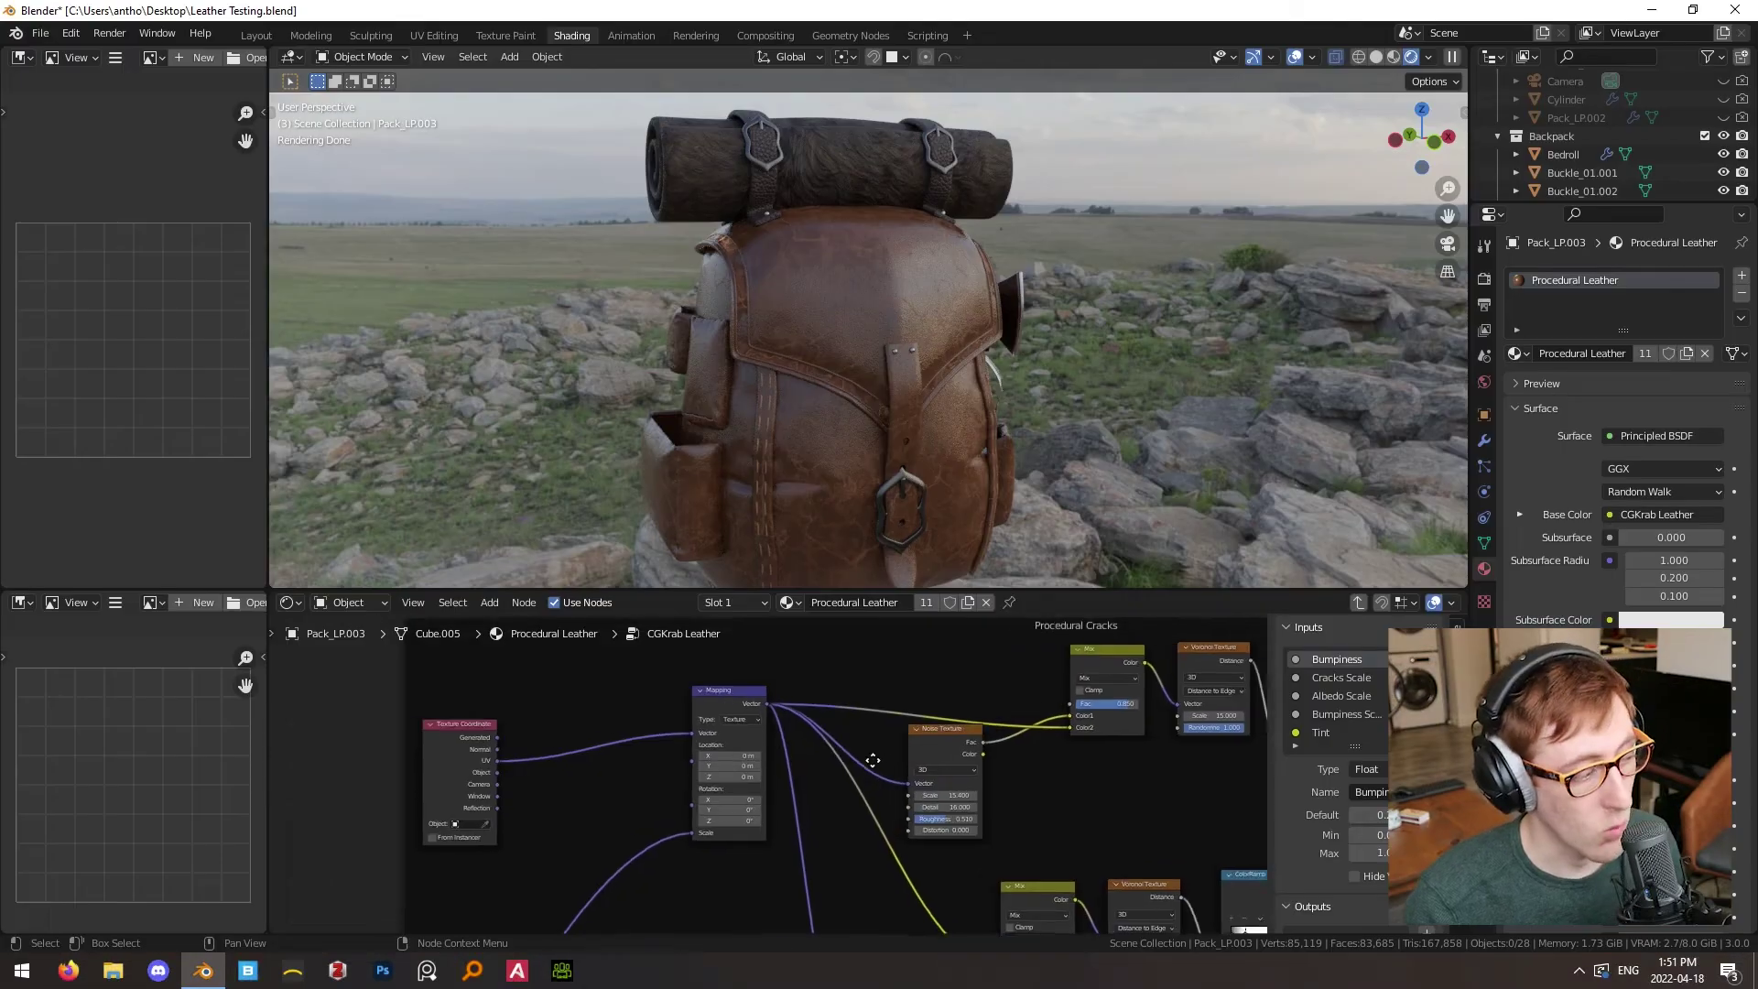
pyautogui.moveTo(412, 749); pyautogui.dragTo(439, 747, button='middle')
pyautogui.click(524, 741)
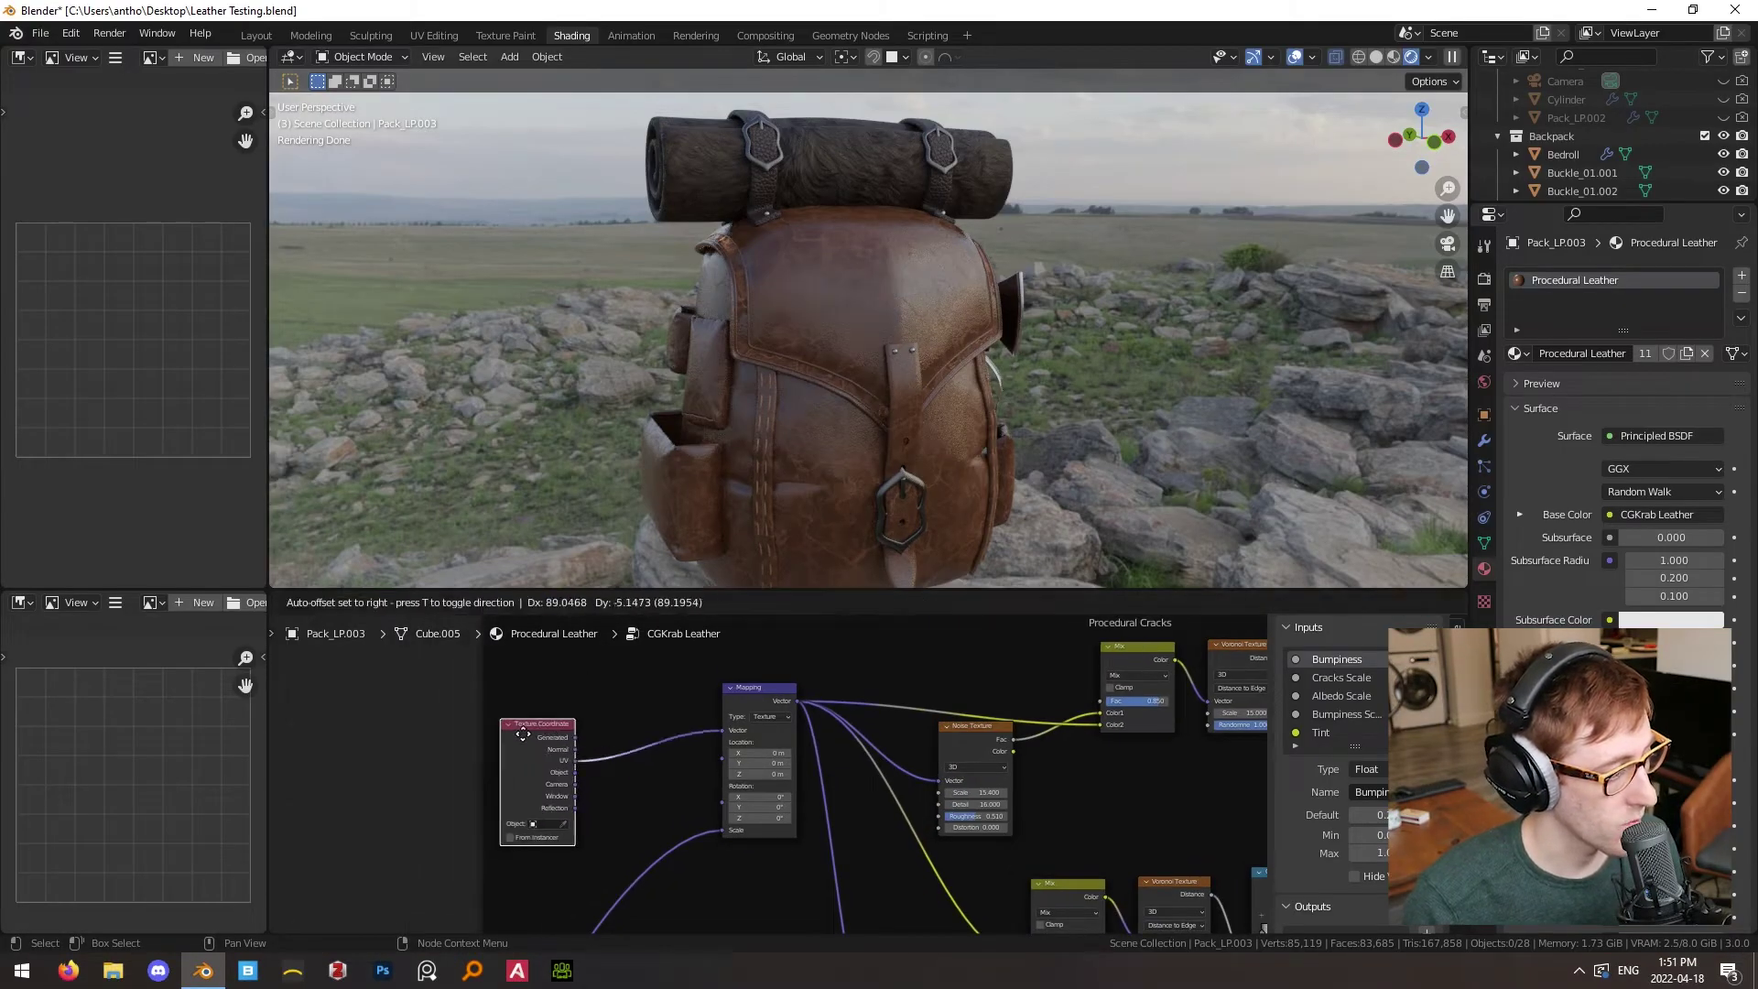
pyautogui.moveTo(664, 757); pyautogui.dragTo(549, 756, button='middle')
pyautogui.moveTo(821, 922); pyautogui.dragTo(799, 878, button='middle')
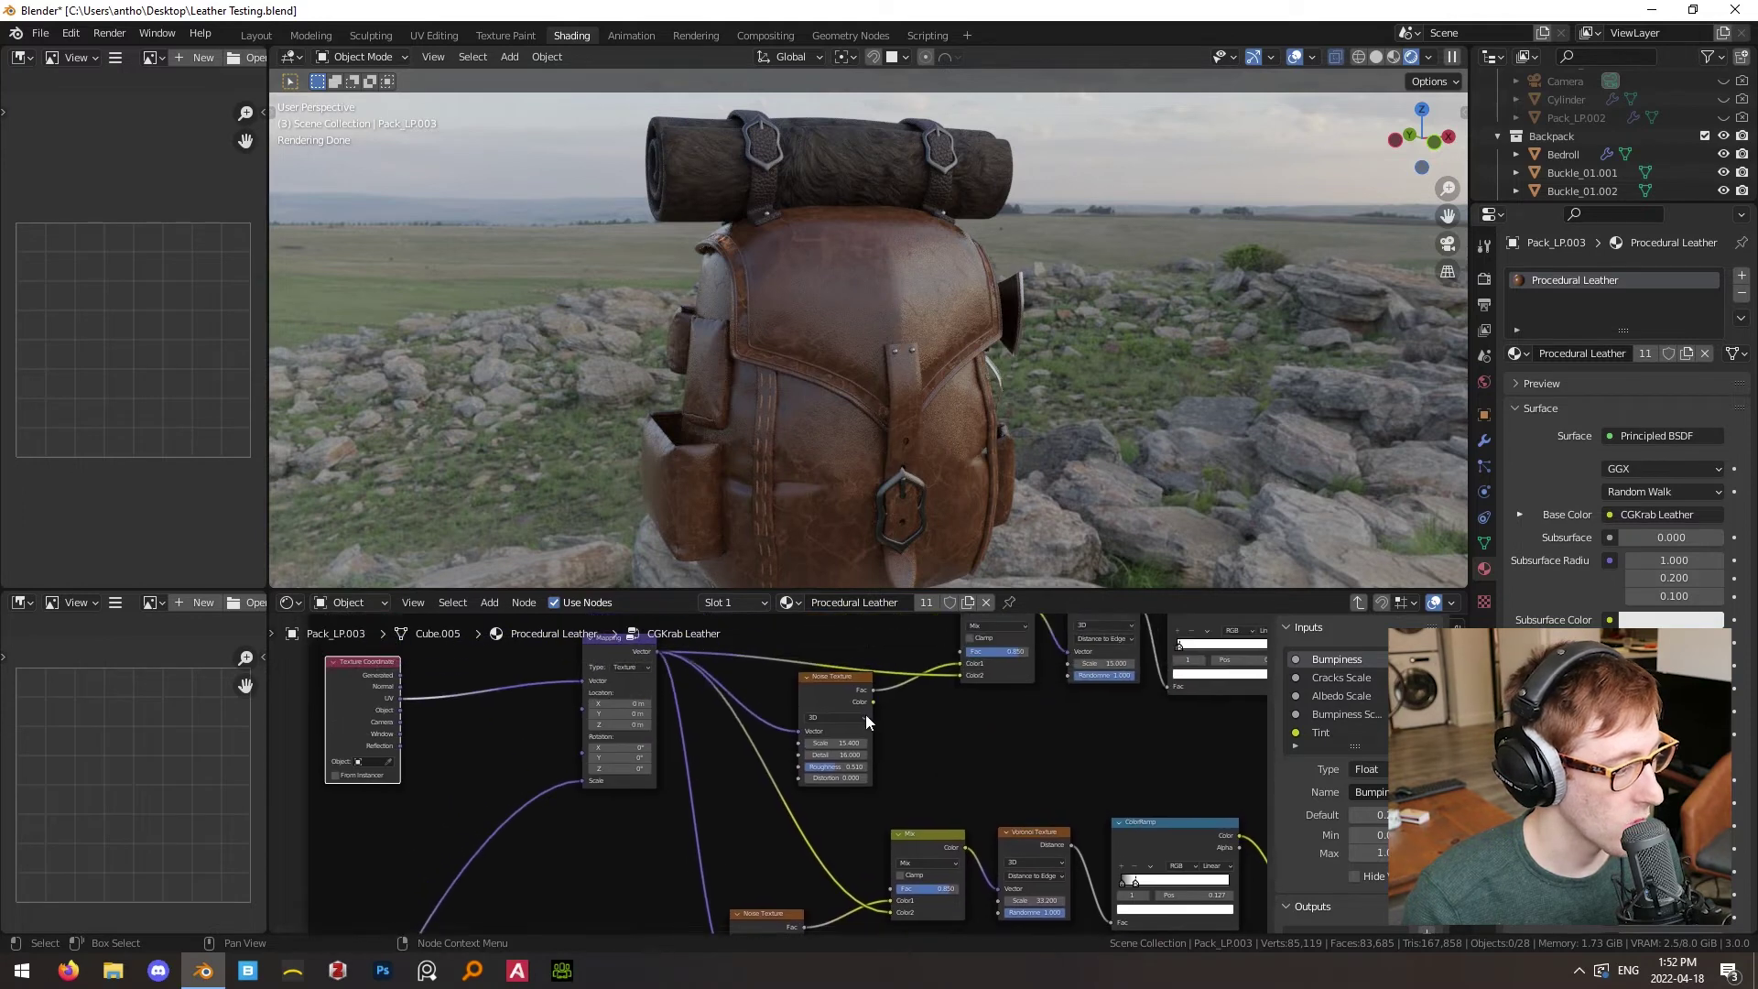
pyautogui.moveTo(837, 774); pyautogui.dragTo(638, 866, button='middle')
# - Preview the first Voronoi Texture of the Procedural Cracks frame on the backpack and select the ColorRamp it feeds
pyautogui.keyDown('ctrl'); pyautogui.keyDown('shift'); pyautogui.click(908, 697); pyautogui.keyUp('shift'); pyautogui.keyUp('ctrl')
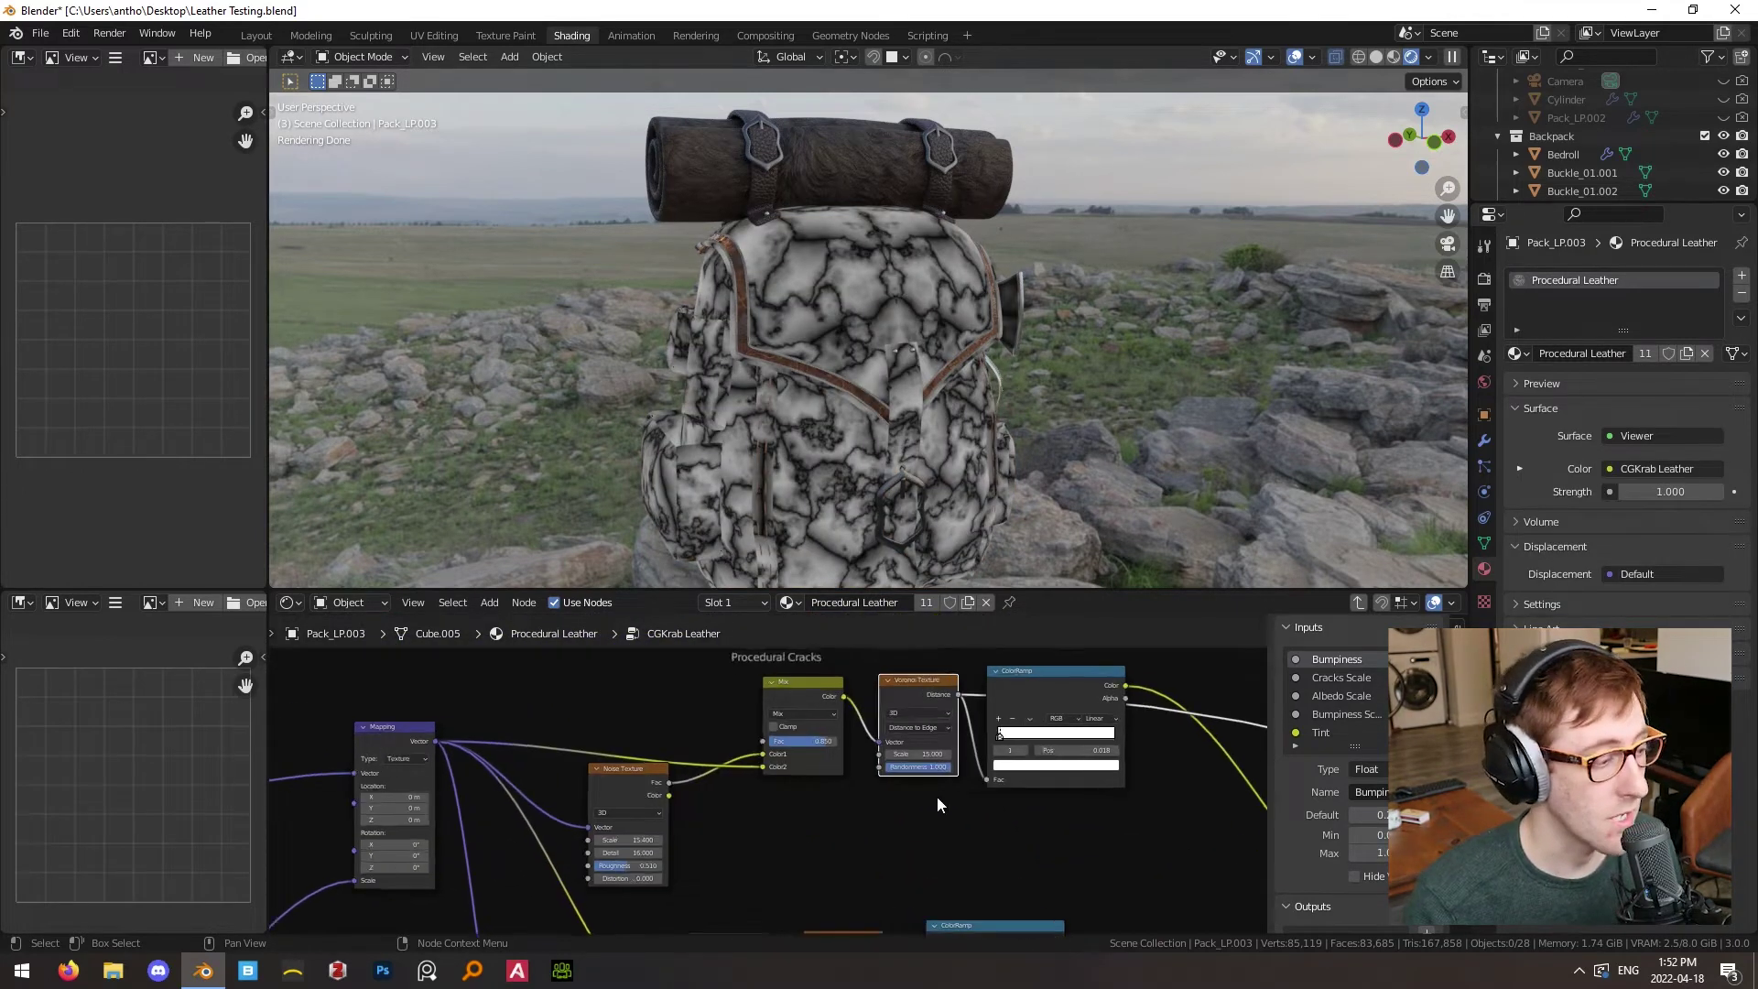
pyautogui.scroll(2, 936, 797)
pyautogui.click(1002, 728)
pyautogui.scroll(1, 984, 810)
pyautogui.moveTo(982, 813); pyautogui.dragTo(897, 796, button='middle')
pyautogui.scroll(1, 897, 796)
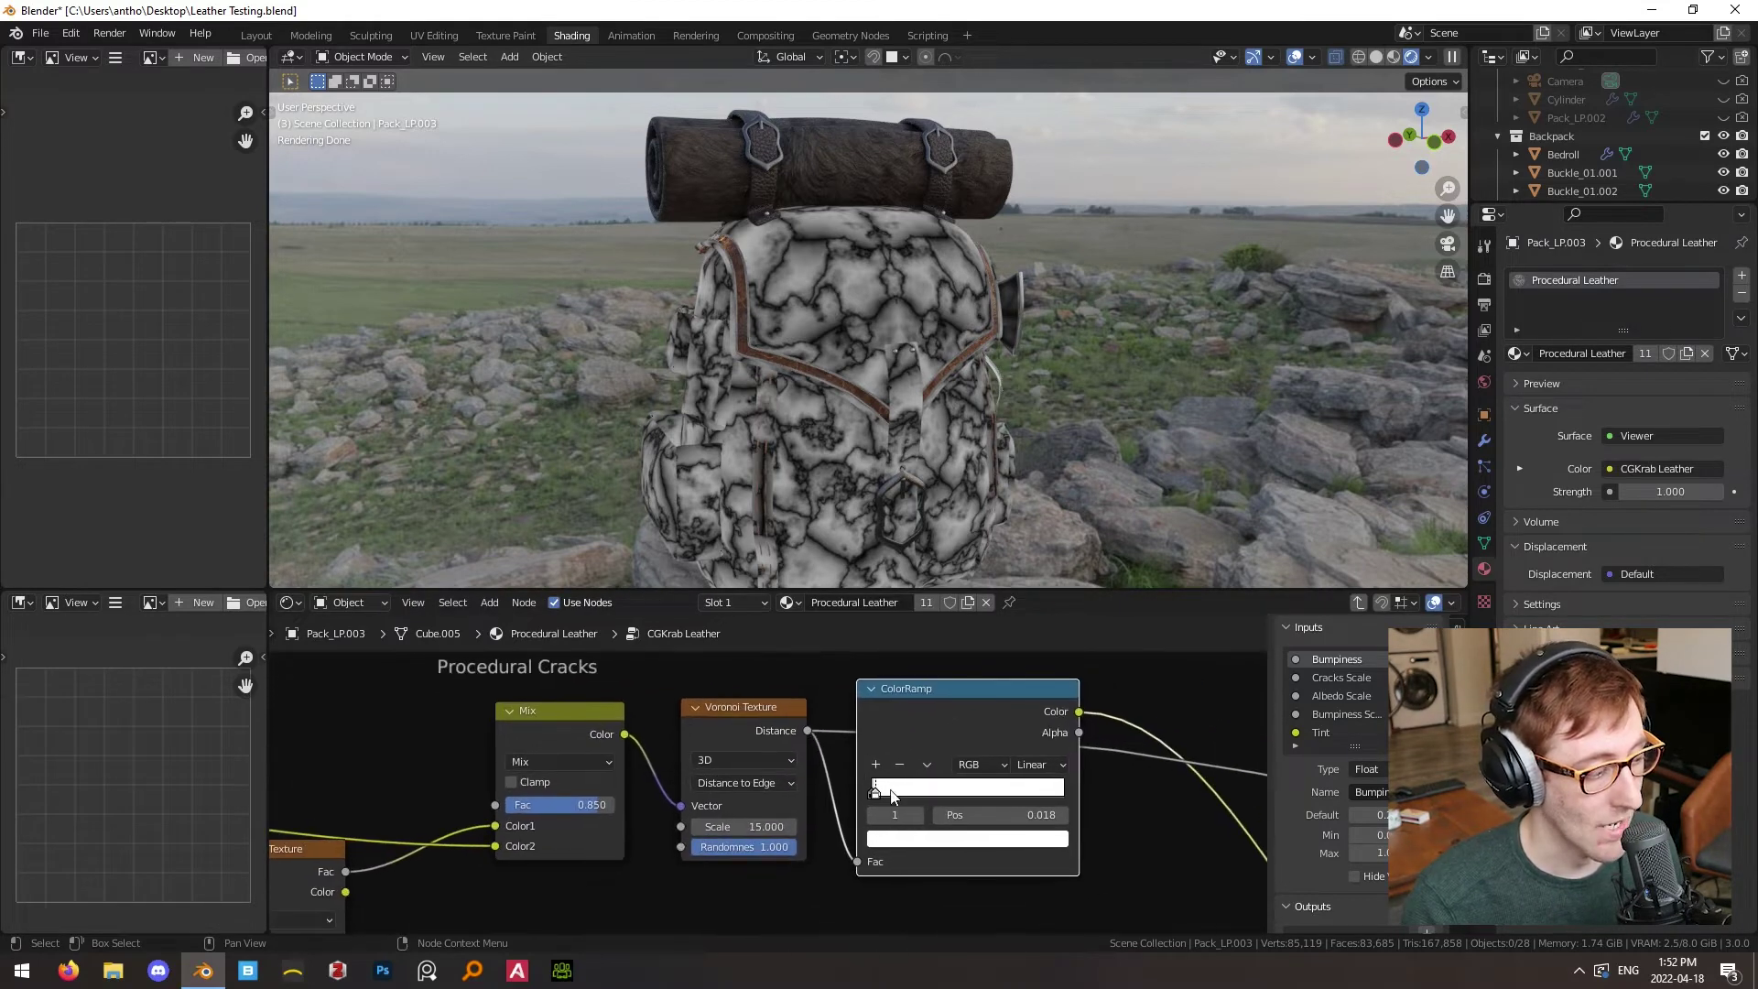
# - Preview the first ColorRamp of the Procedural Cracks frame and try its white stop at position 0.023
pyautogui.keyDown('ctrl'); pyautogui.keyDown('shift'); pyautogui.click(932, 689); pyautogui.keyUp('shift'); pyautogui.keyUp('ctrl')
pyautogui.moveTo(881, 793)
pyautogui.mouseDown()
pyautogui.moveTo(947, 793)
pyautogui.moveTo(882, 798)
pyautogui.mouseUp()
pyautogui.scroll(4, 886, 405)
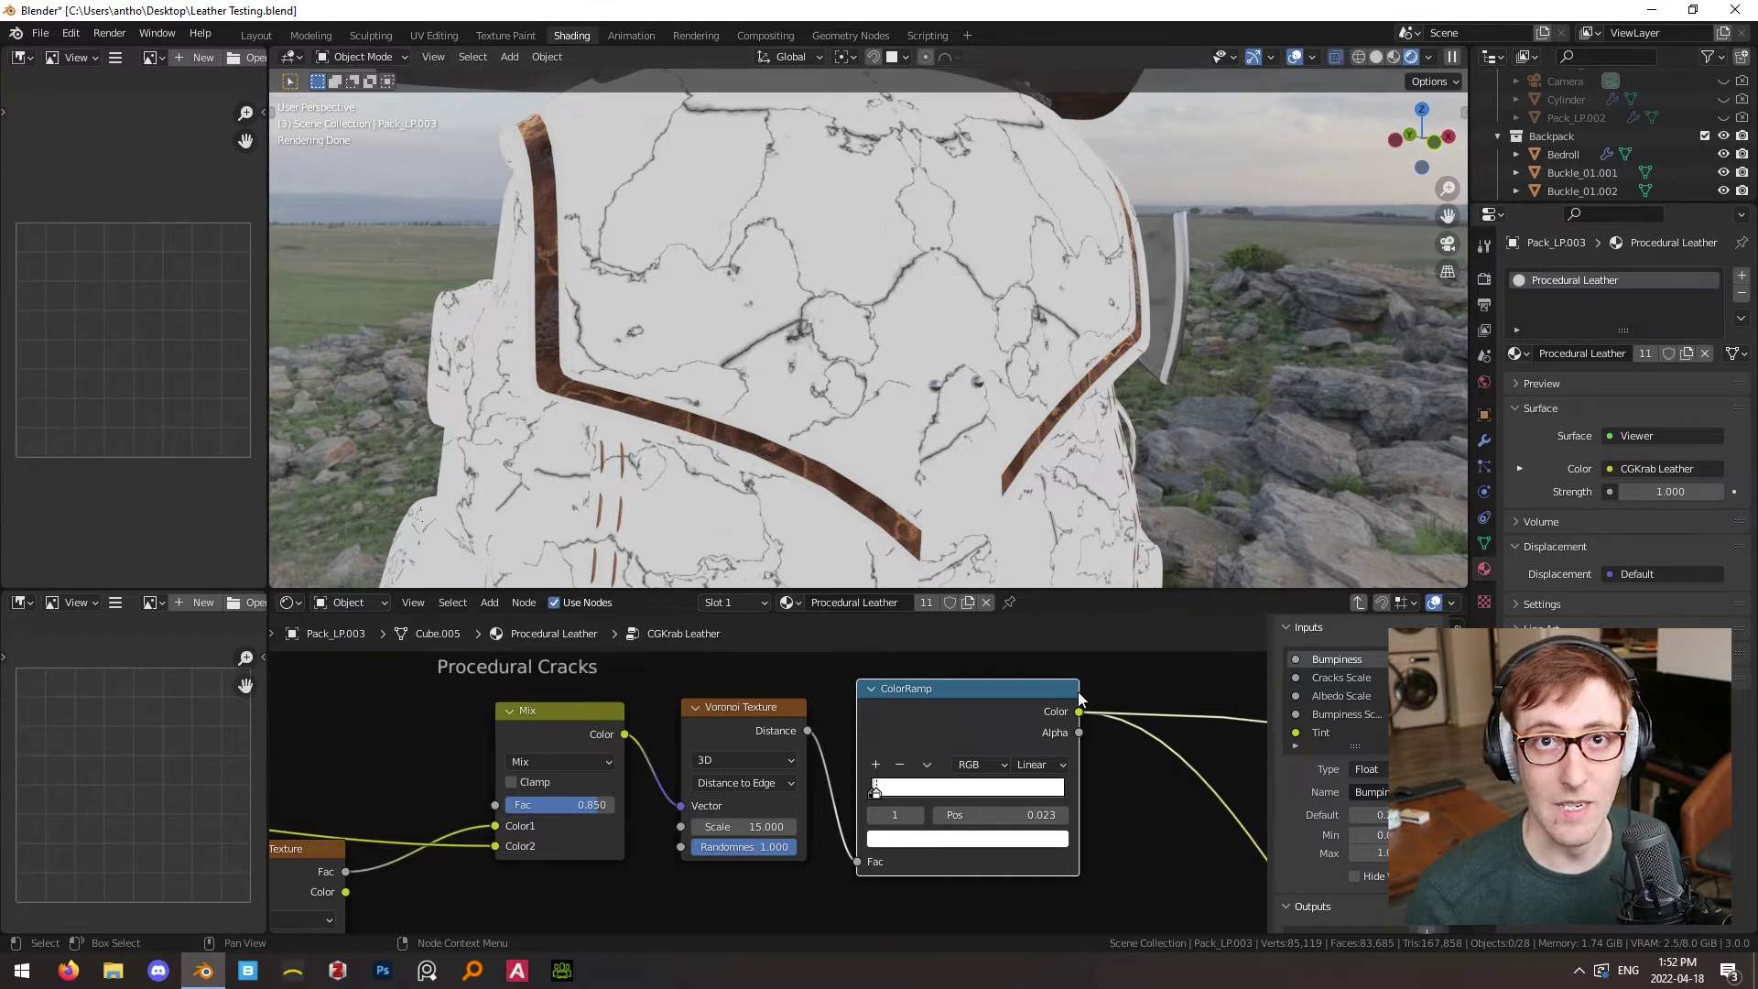
# - Shift the first Voronoi Texture node slightly in the Procedural Cracks frame and inspect the crack pattern across the whole backpack
pyautogui.moveTo(735, 706); pyautogui.dragTo(729, 701)
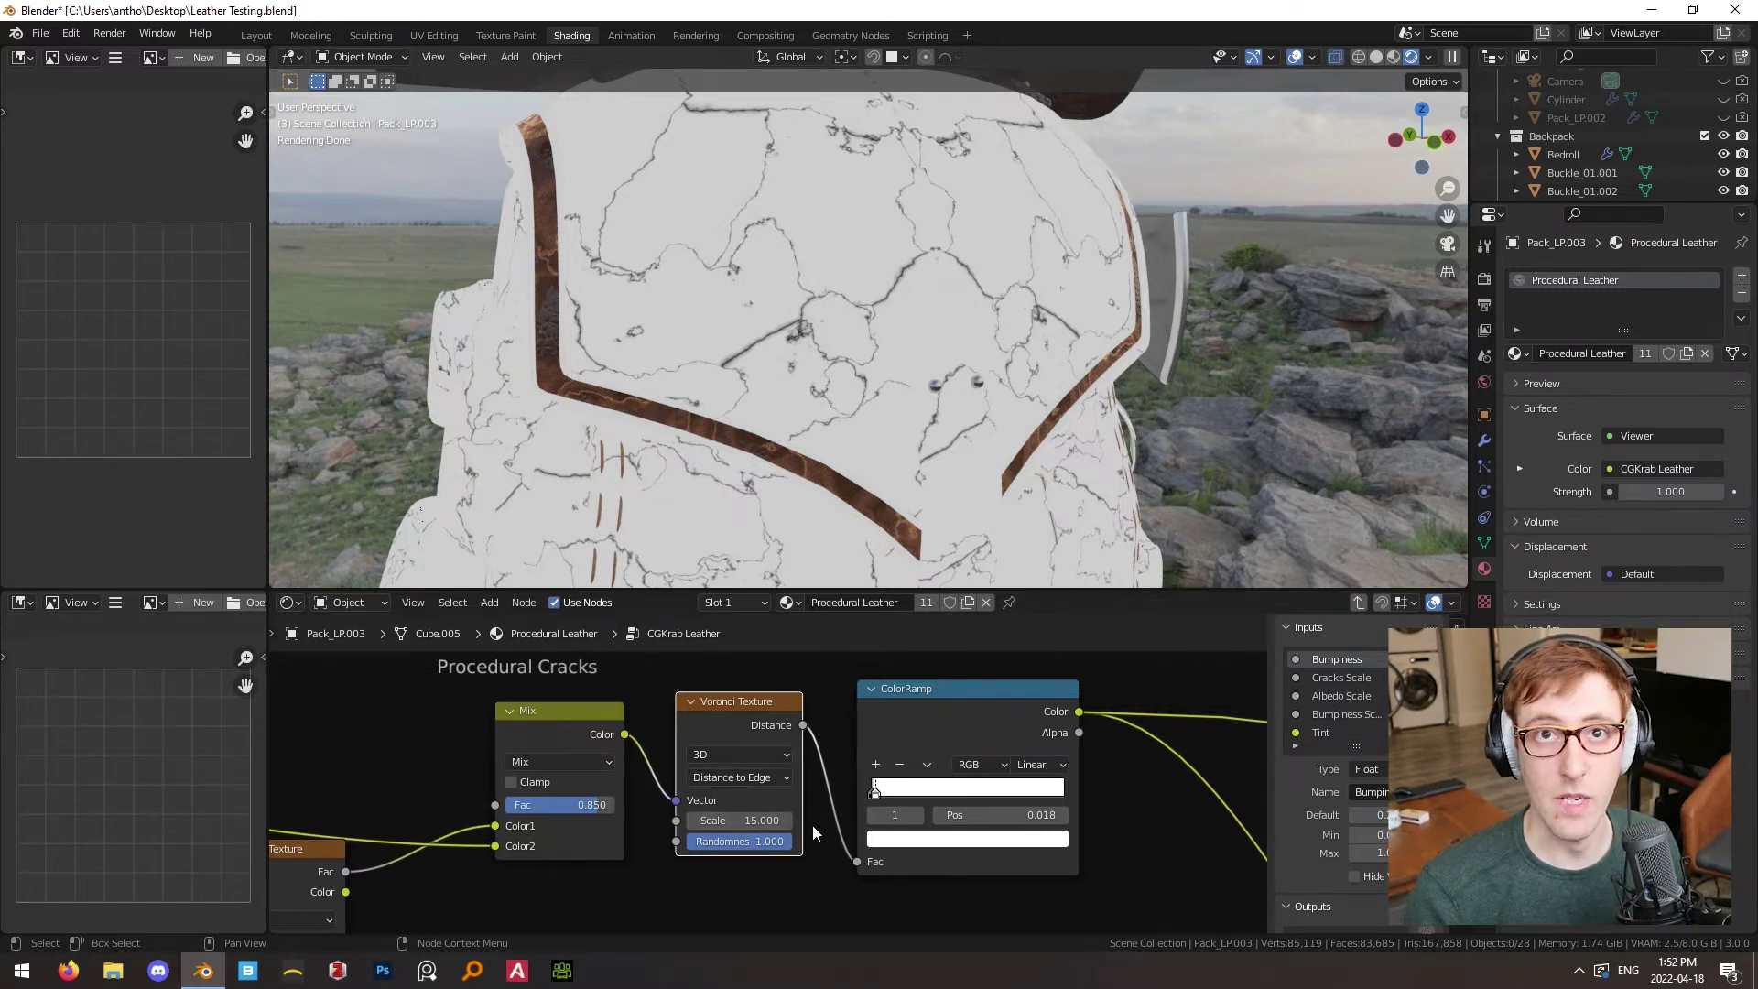
pyautogui.scroll(-6, 997, 414)
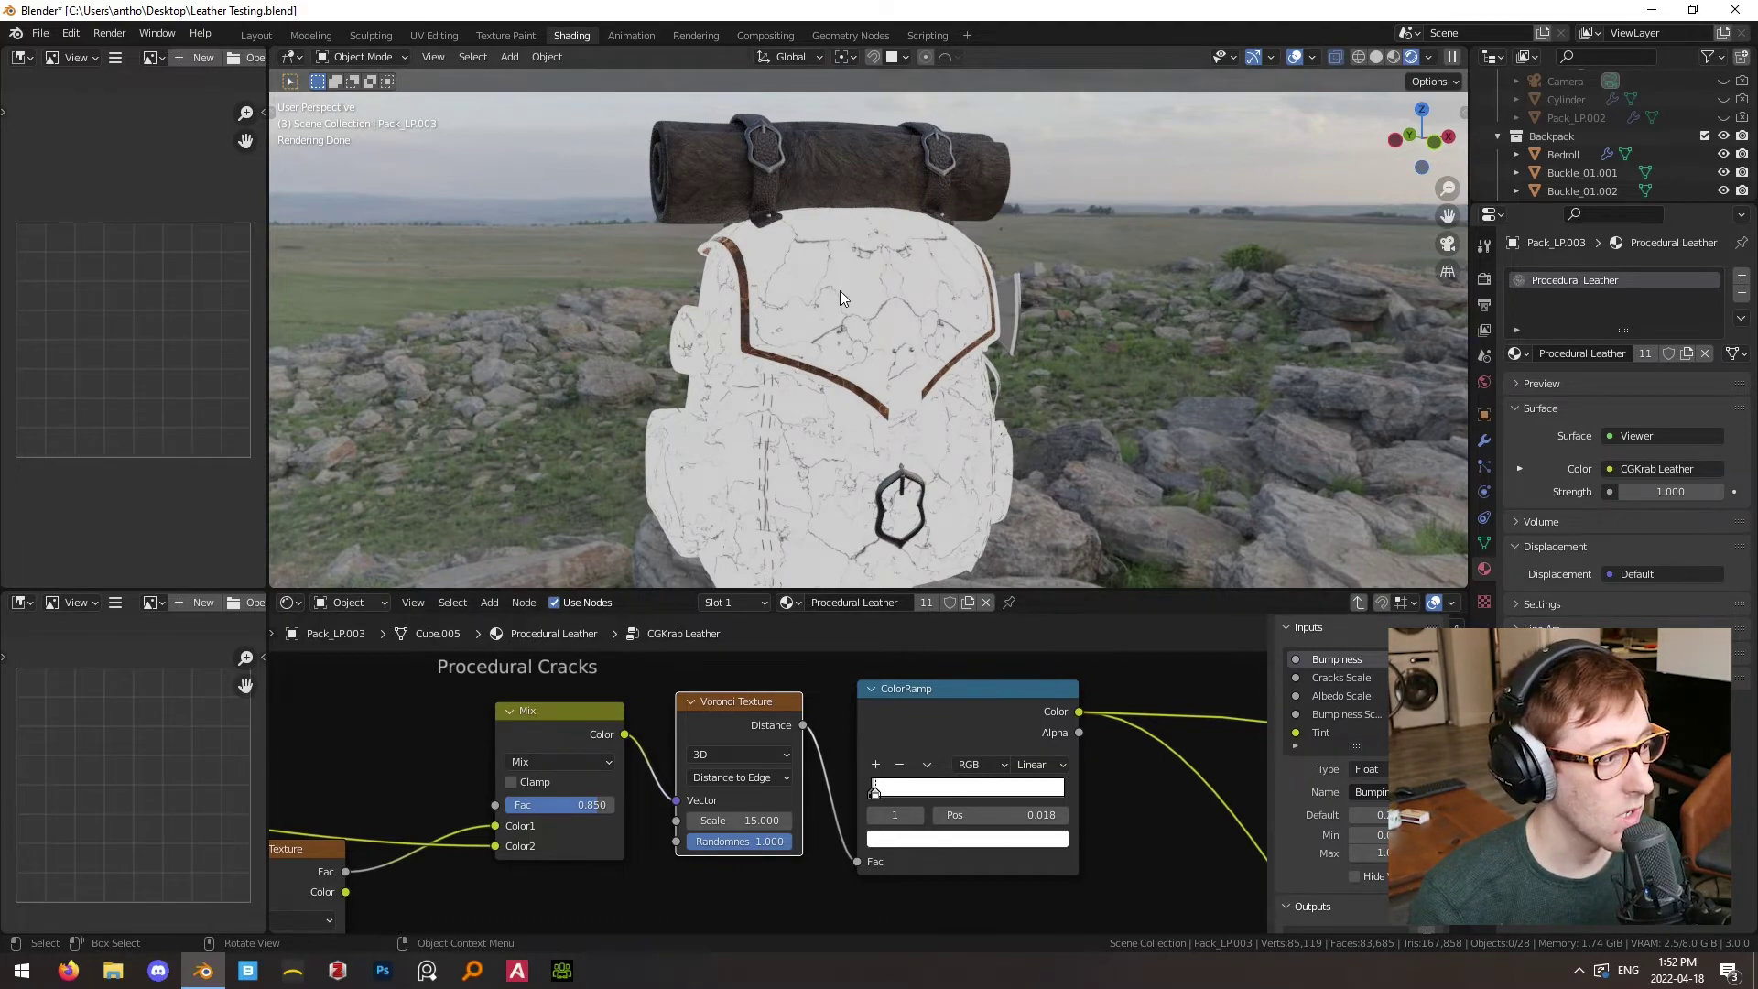
pyautogui.moveTo(1059, 480); pyautogui.dragTo(1053, 486, button='middle')
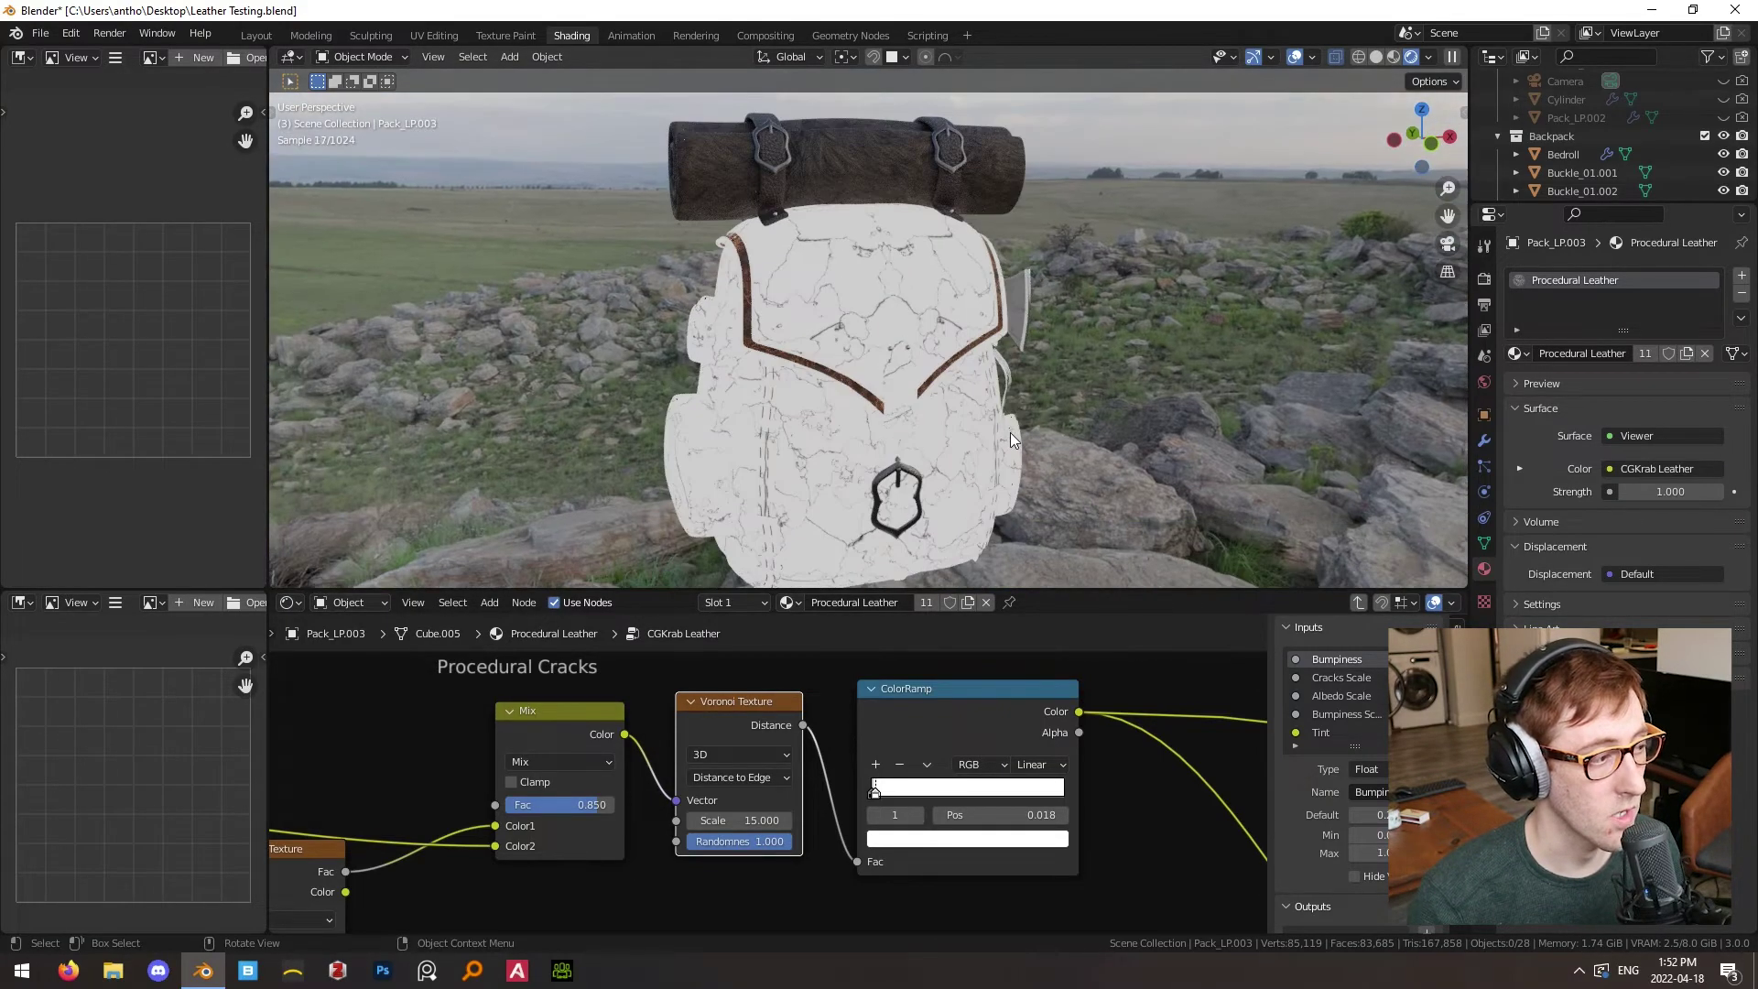
# - Inspect the second Voronoi Texture of the Procedural Cracks frame and preview the ColorRamp it feeds on the backpack
pyautogui.scroll(-5, 1155, 789)
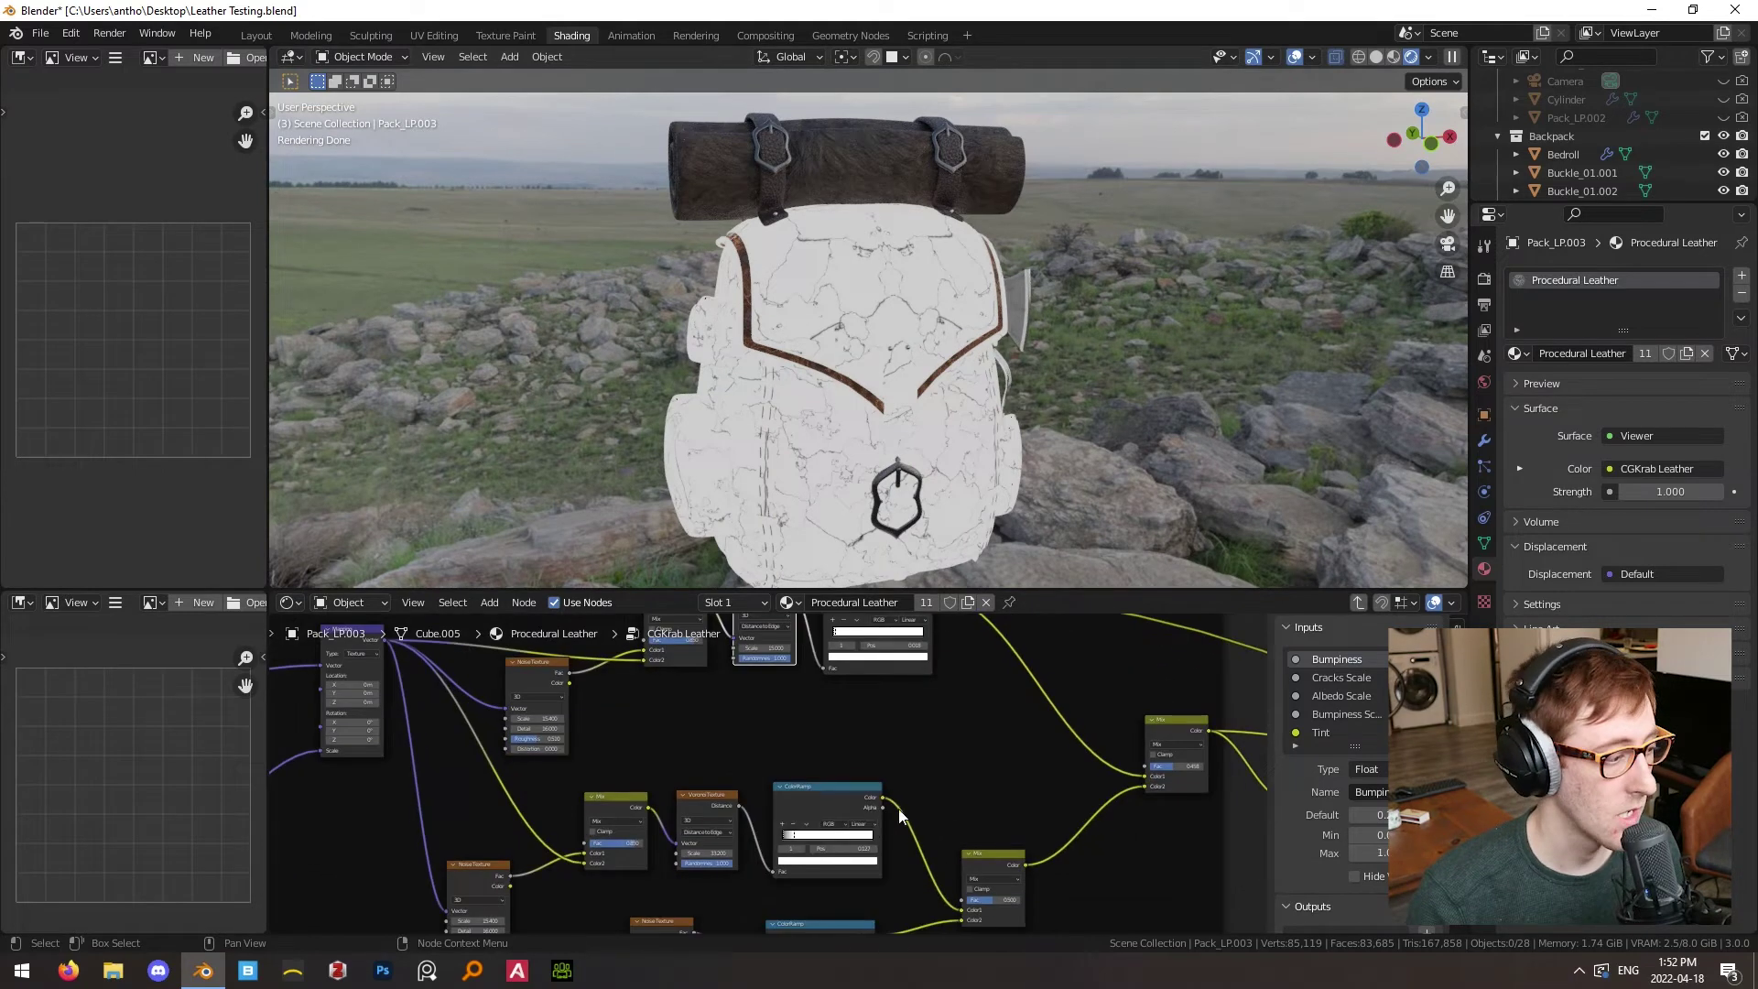
pyautogui.moveTo(858, 659); pyautogui.dragTo(887, 716, button='middle')
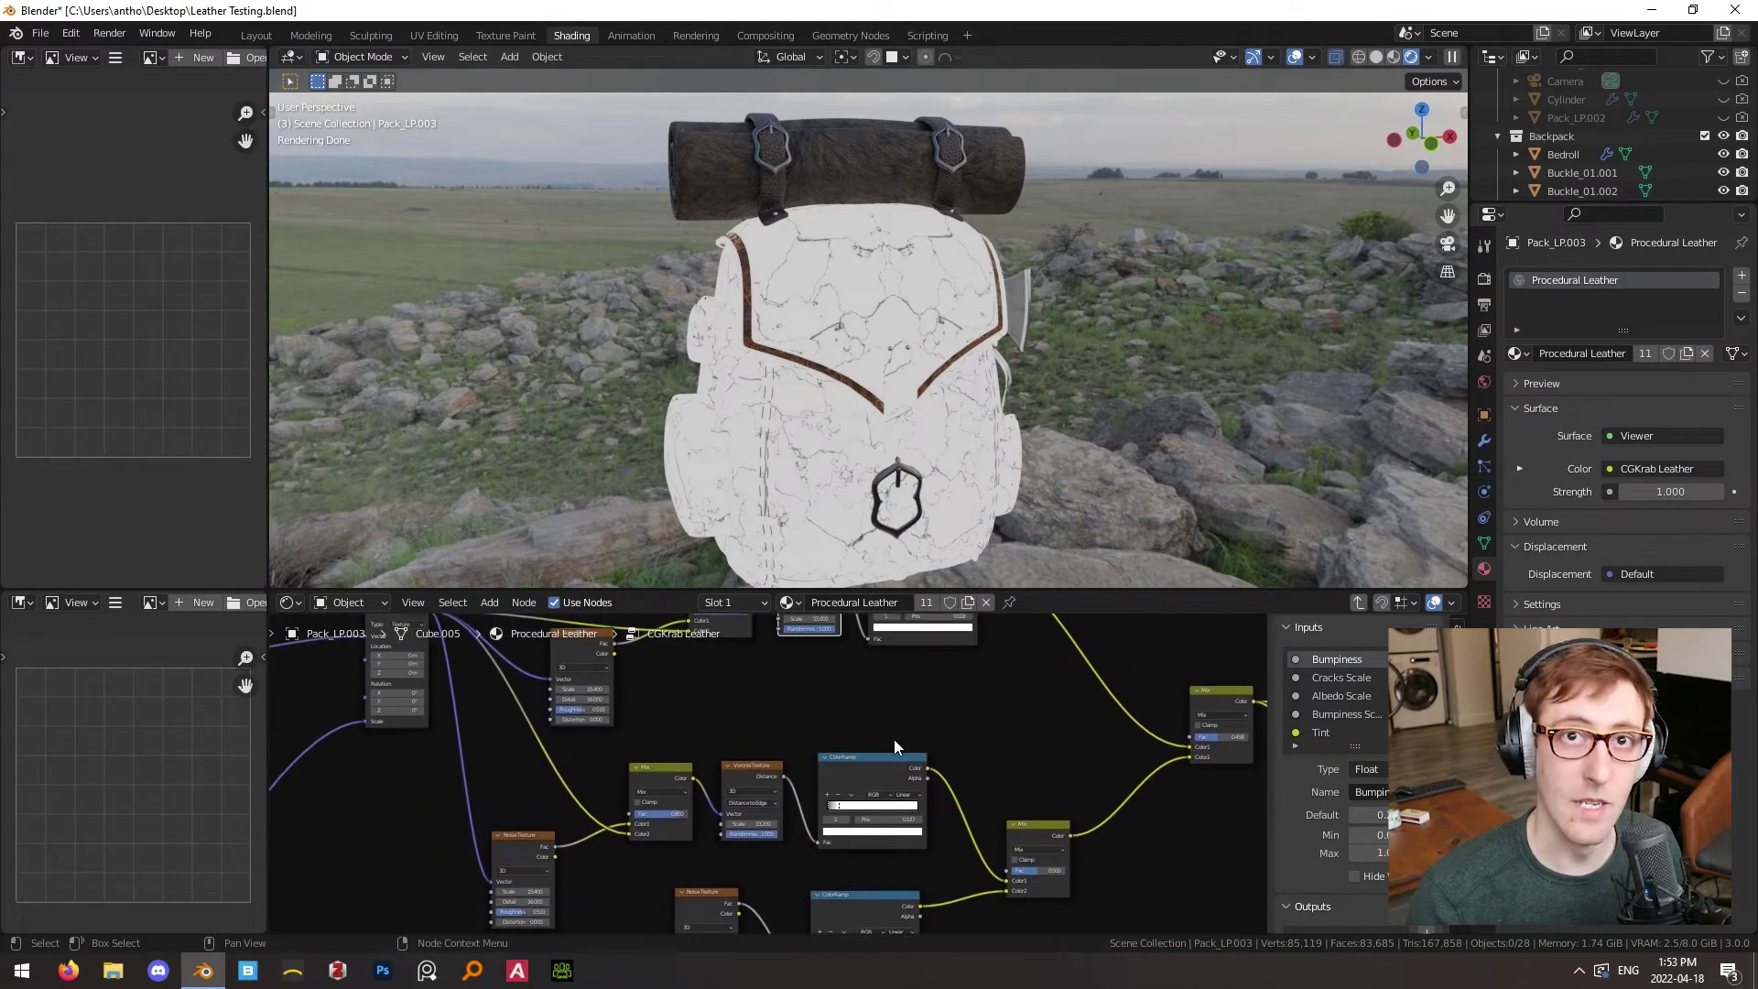
pyautogui.scroll(4, 771, 805)
pyautogui.click(740, 769)
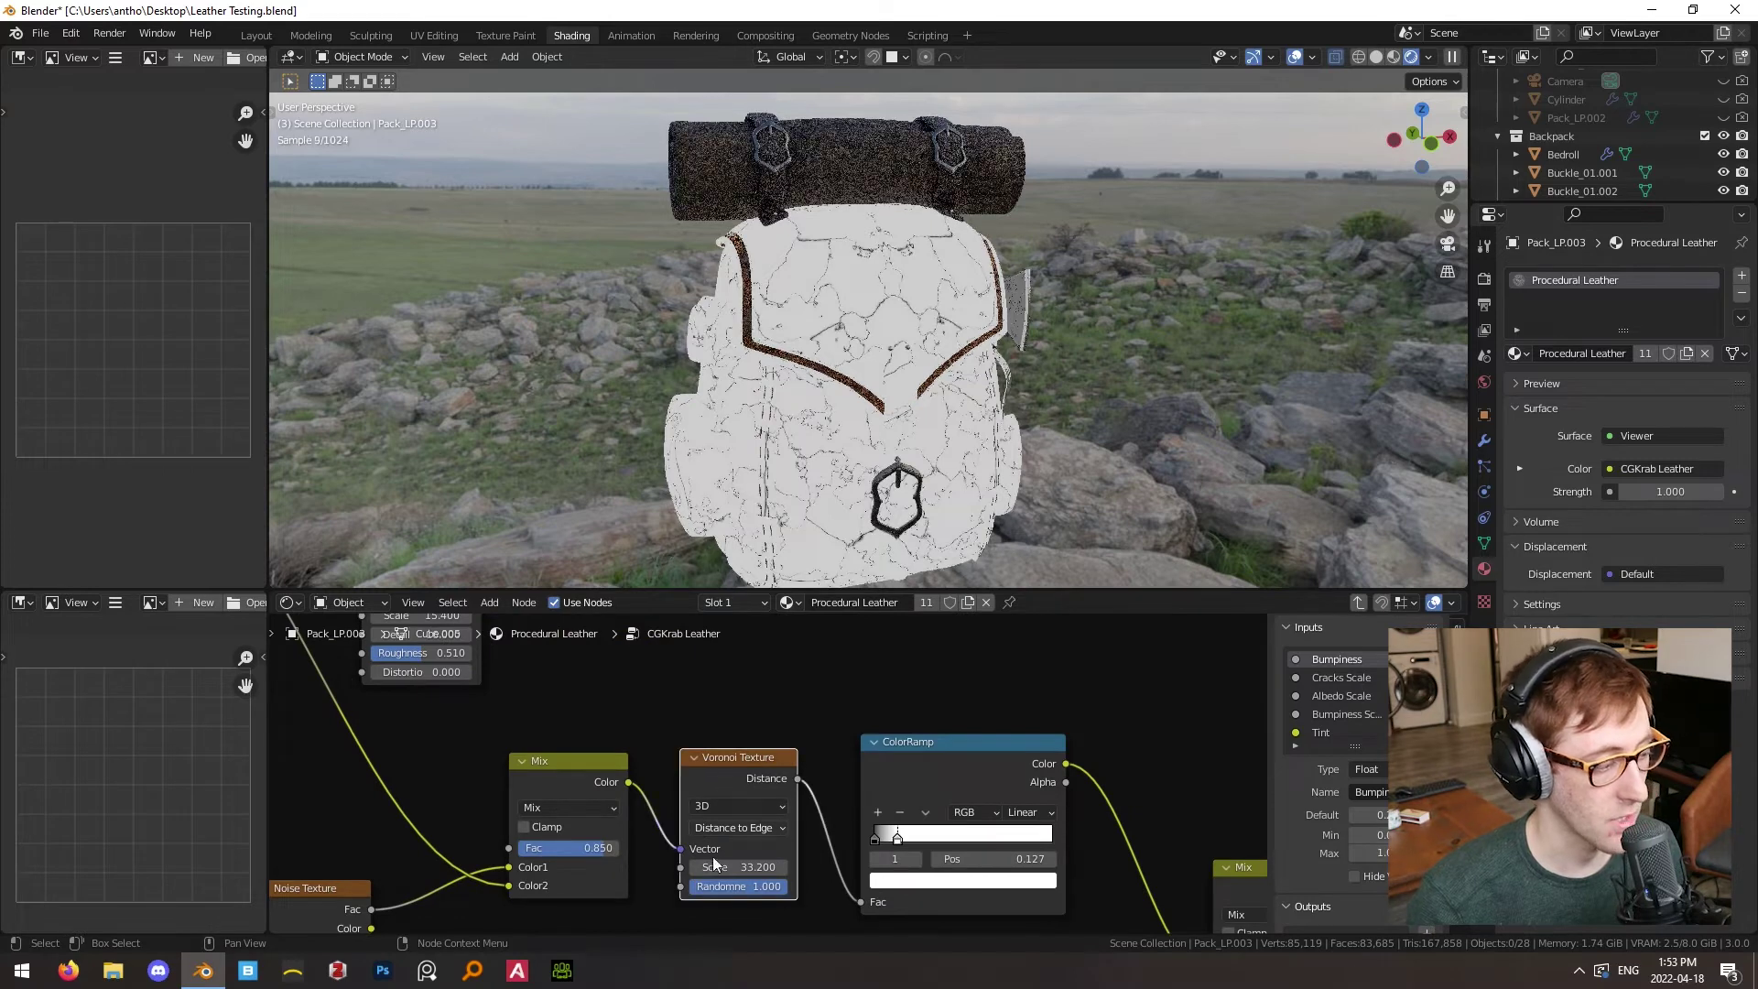
pyautogui.keyDown('ctrl'); pyautogui.keyDown('shift'); pyautogui.click(985, 763); pyautogui.keyUp('shift'); pyautogui.keyUp('ctrl')
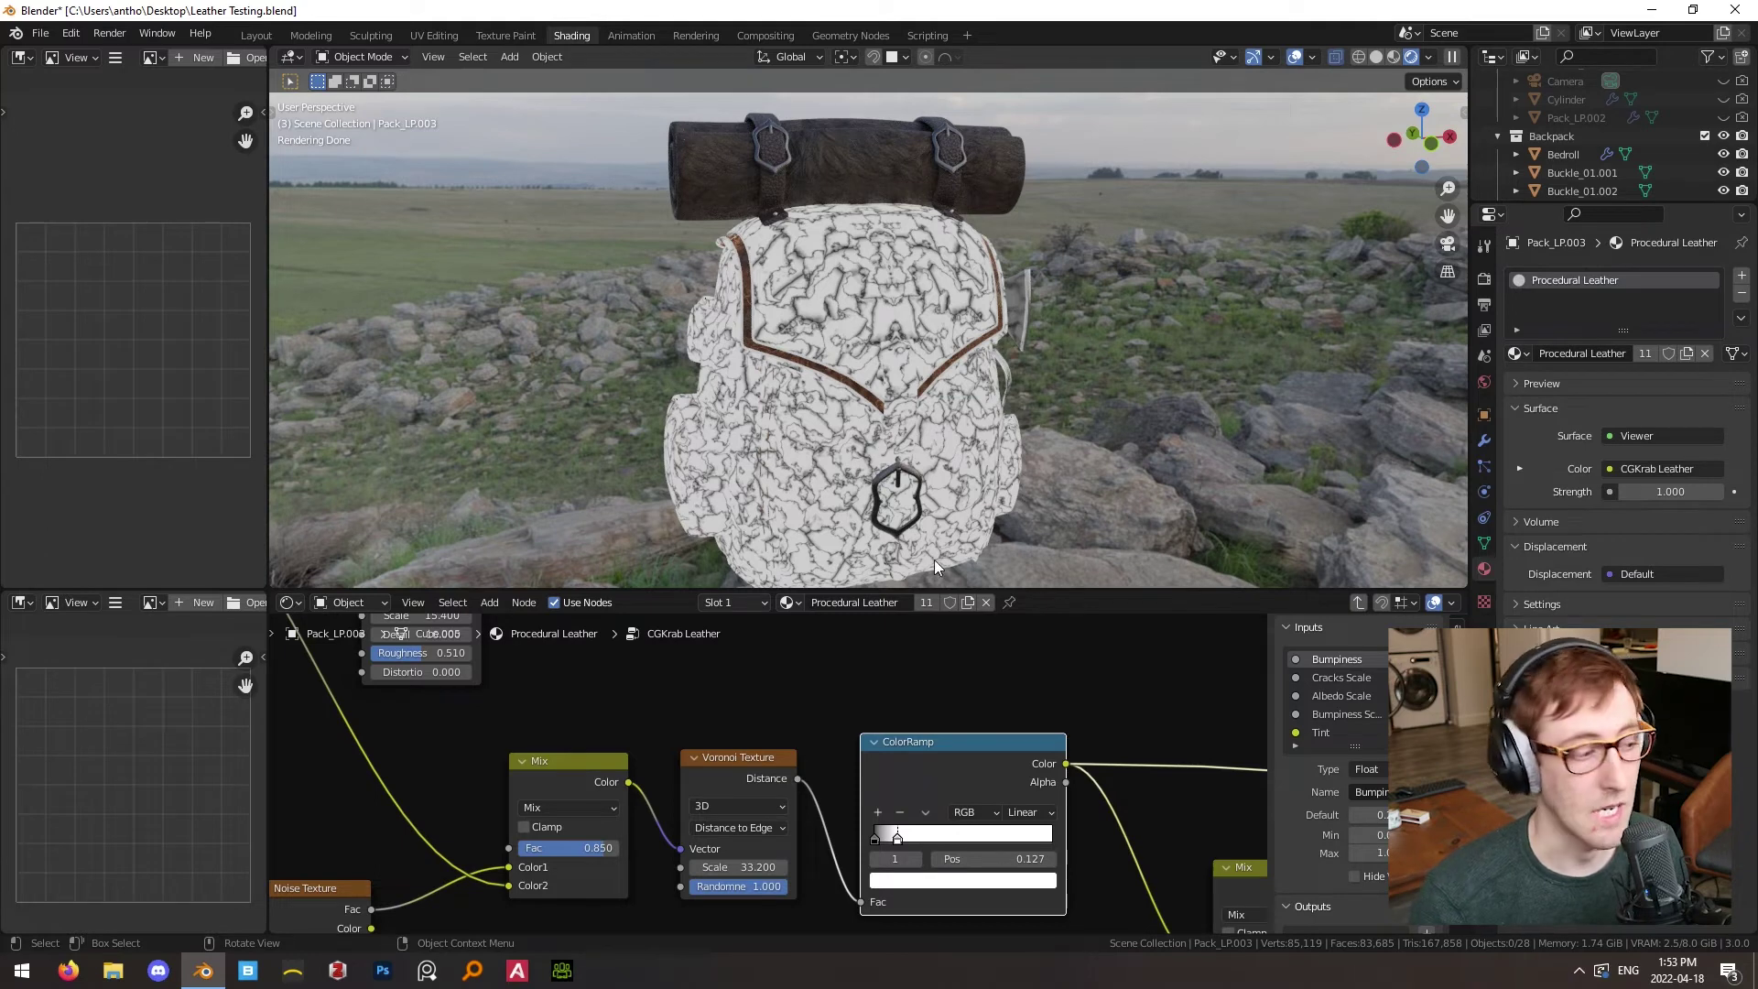
# - Preview the first ColorRamp of the Procedural Cracks frame again to compare its larger cracks with the finer layer
pyautogui.moveTo(965, 758); pyautogui.dragTo(798, 929, button='middle')
pyautogui.scroll(2, 853, 752)
pyautogui.keyDown('ctrl'); pyautogui.keyDown('shift'); pyautogui.click(866, 703); pyautogui.keyUp('shift'); pyautogui.keyUp('ctrl')
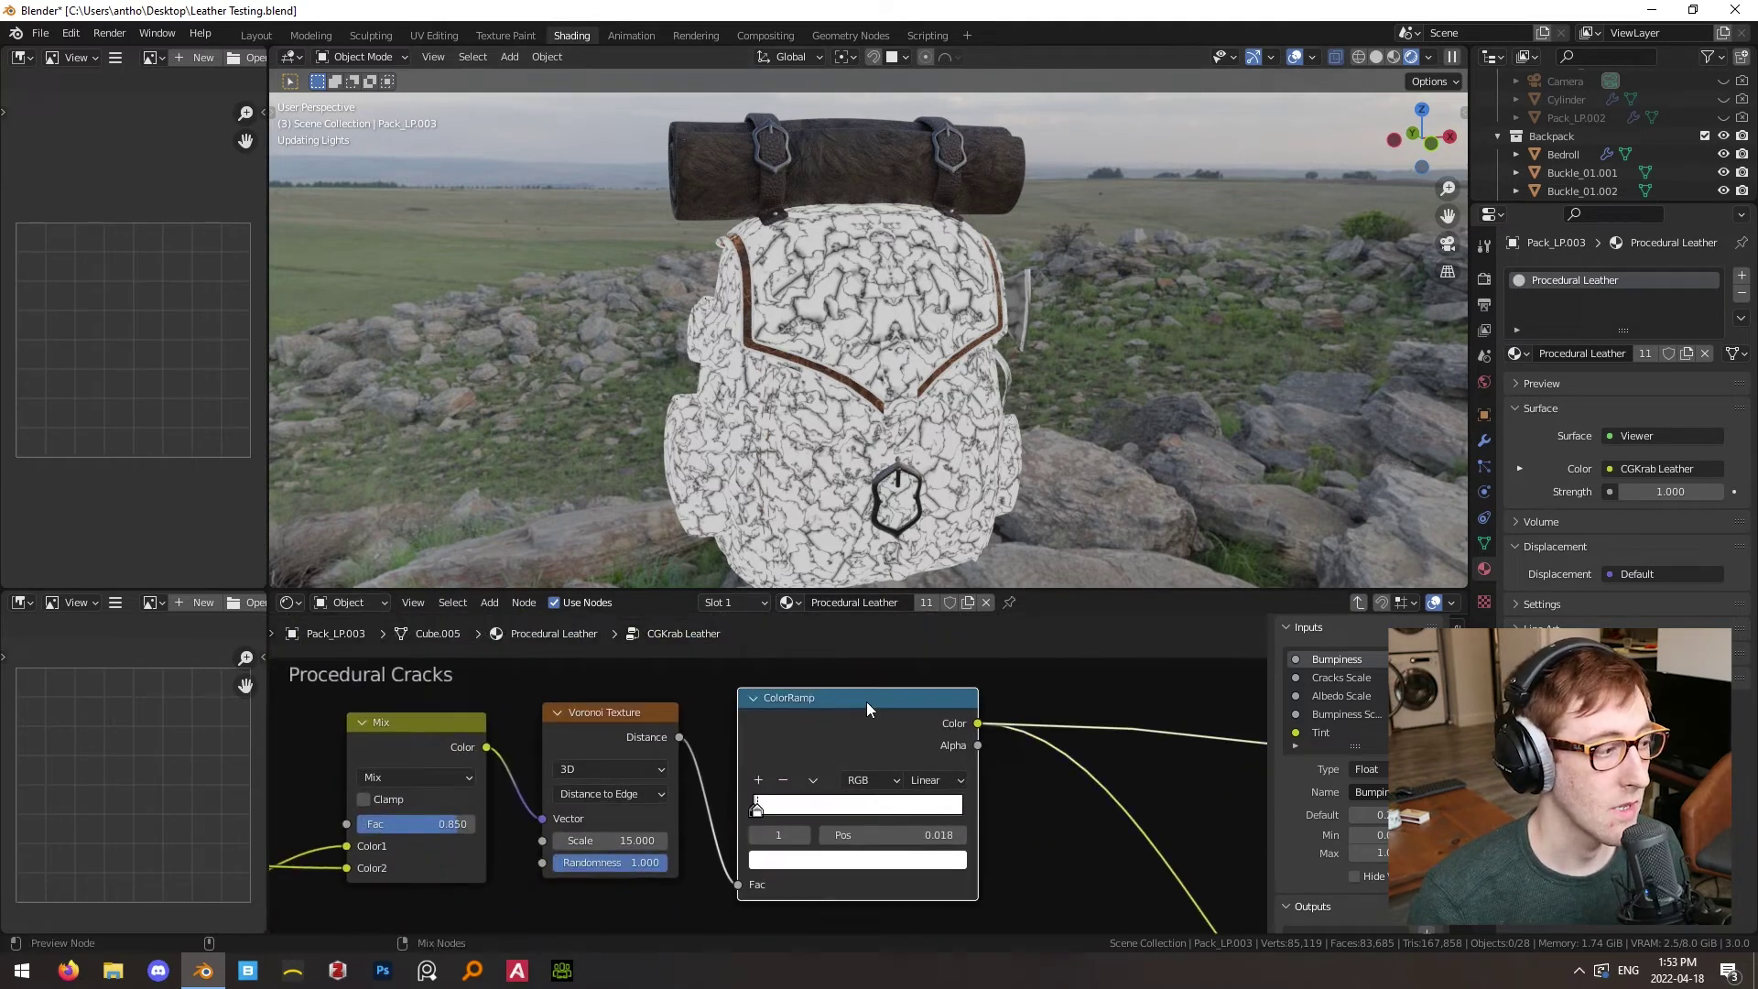
# - Preview the final Mix node that combines the crack layers and inspect the result close up on the backpack
pyautogui.scroll(-7, 952, 741)
pyautogui.moveTo(945, 810); pyautogui.dragTo(872, 748, button='middle')
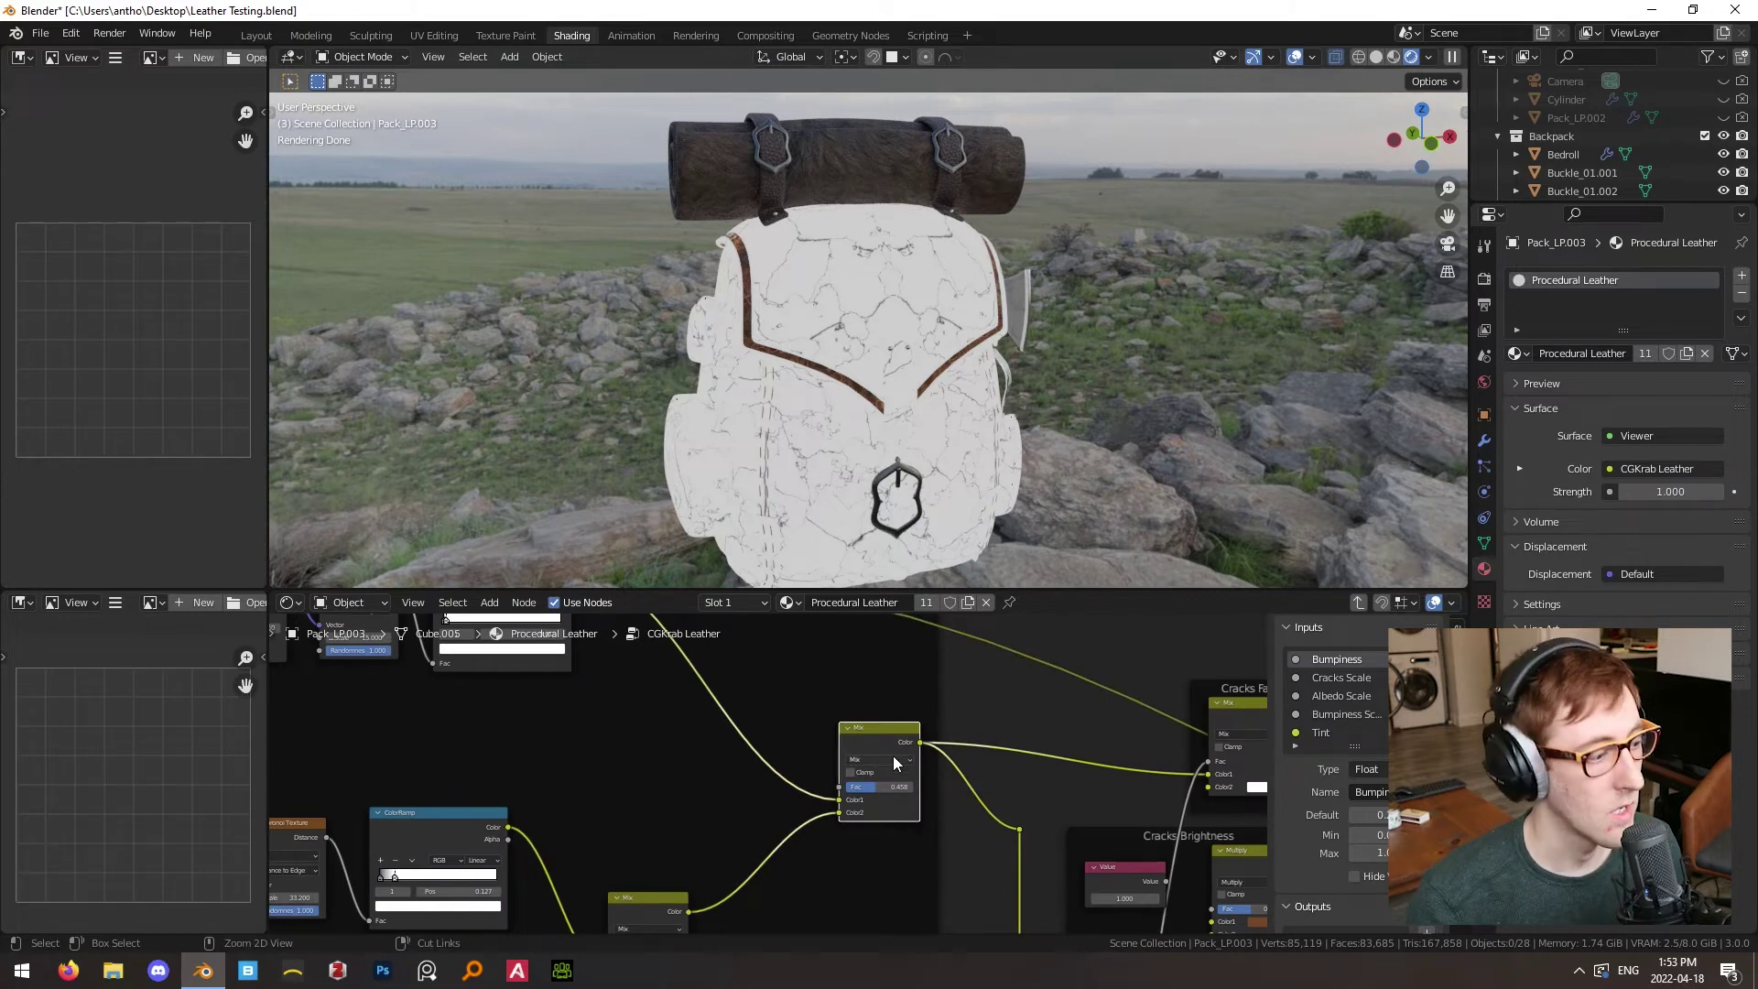
pyautogui.click(894, 759)
pyautogui.click(928, 747)
pyautogui.click(870, 727)
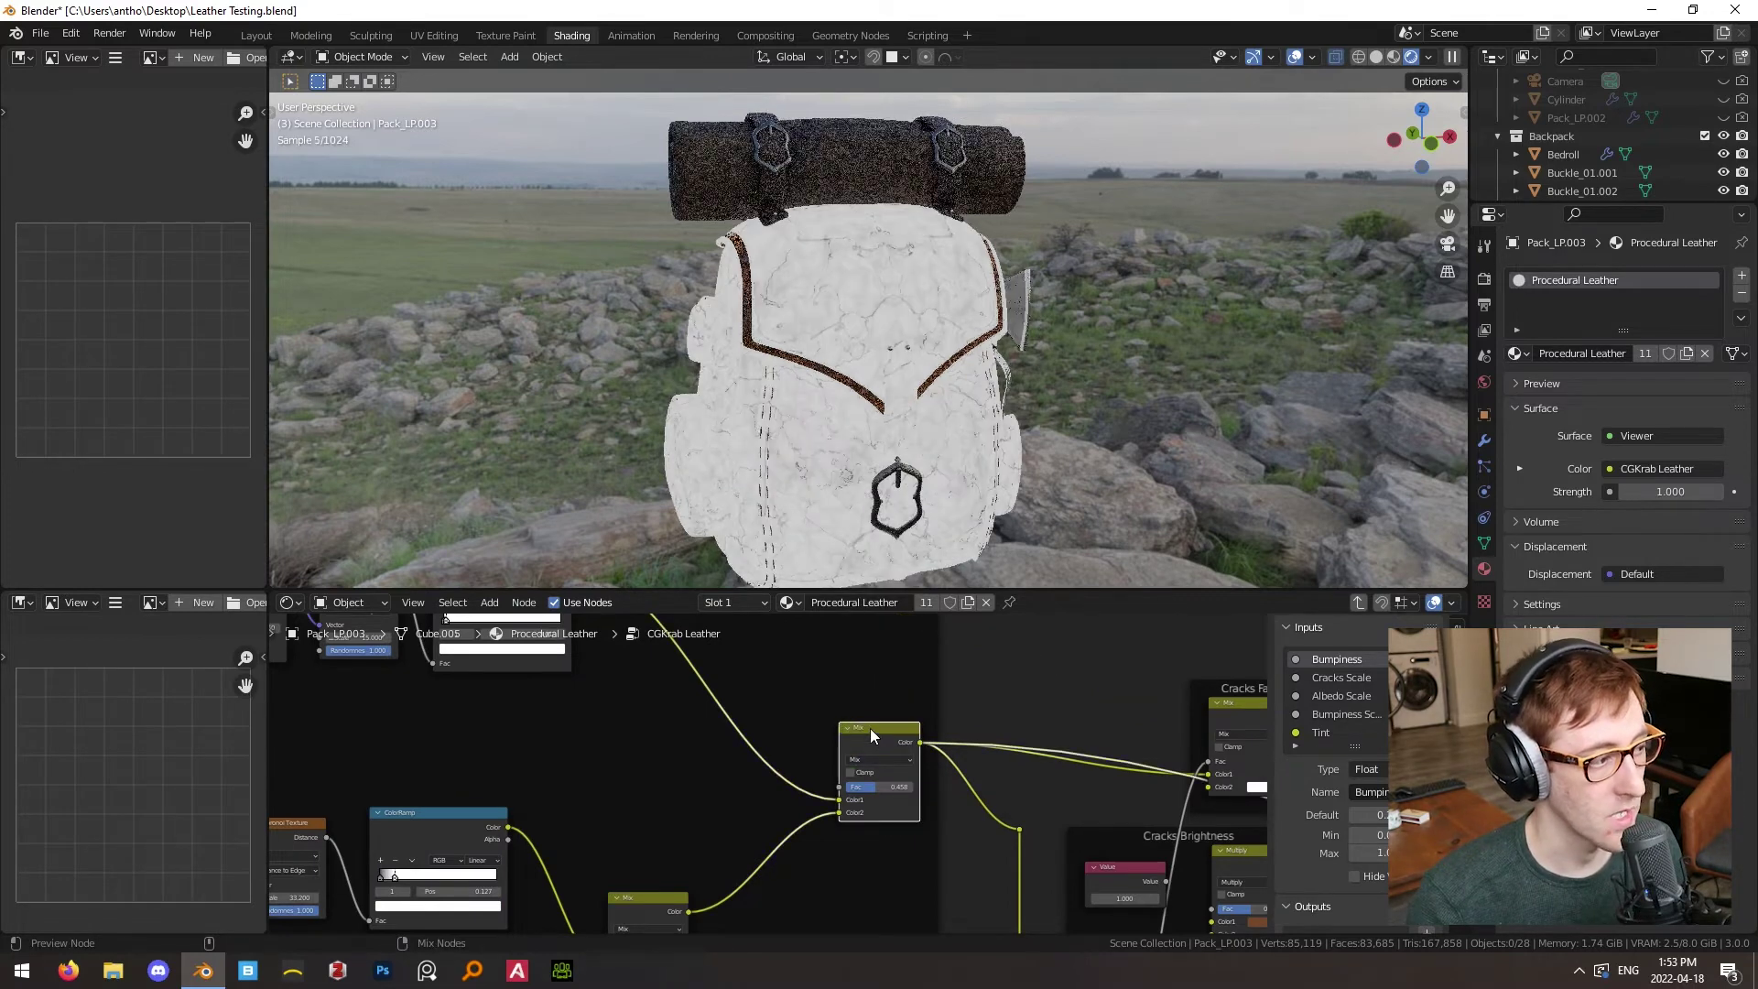
pyautogui.scroll(3, 1012, 399)
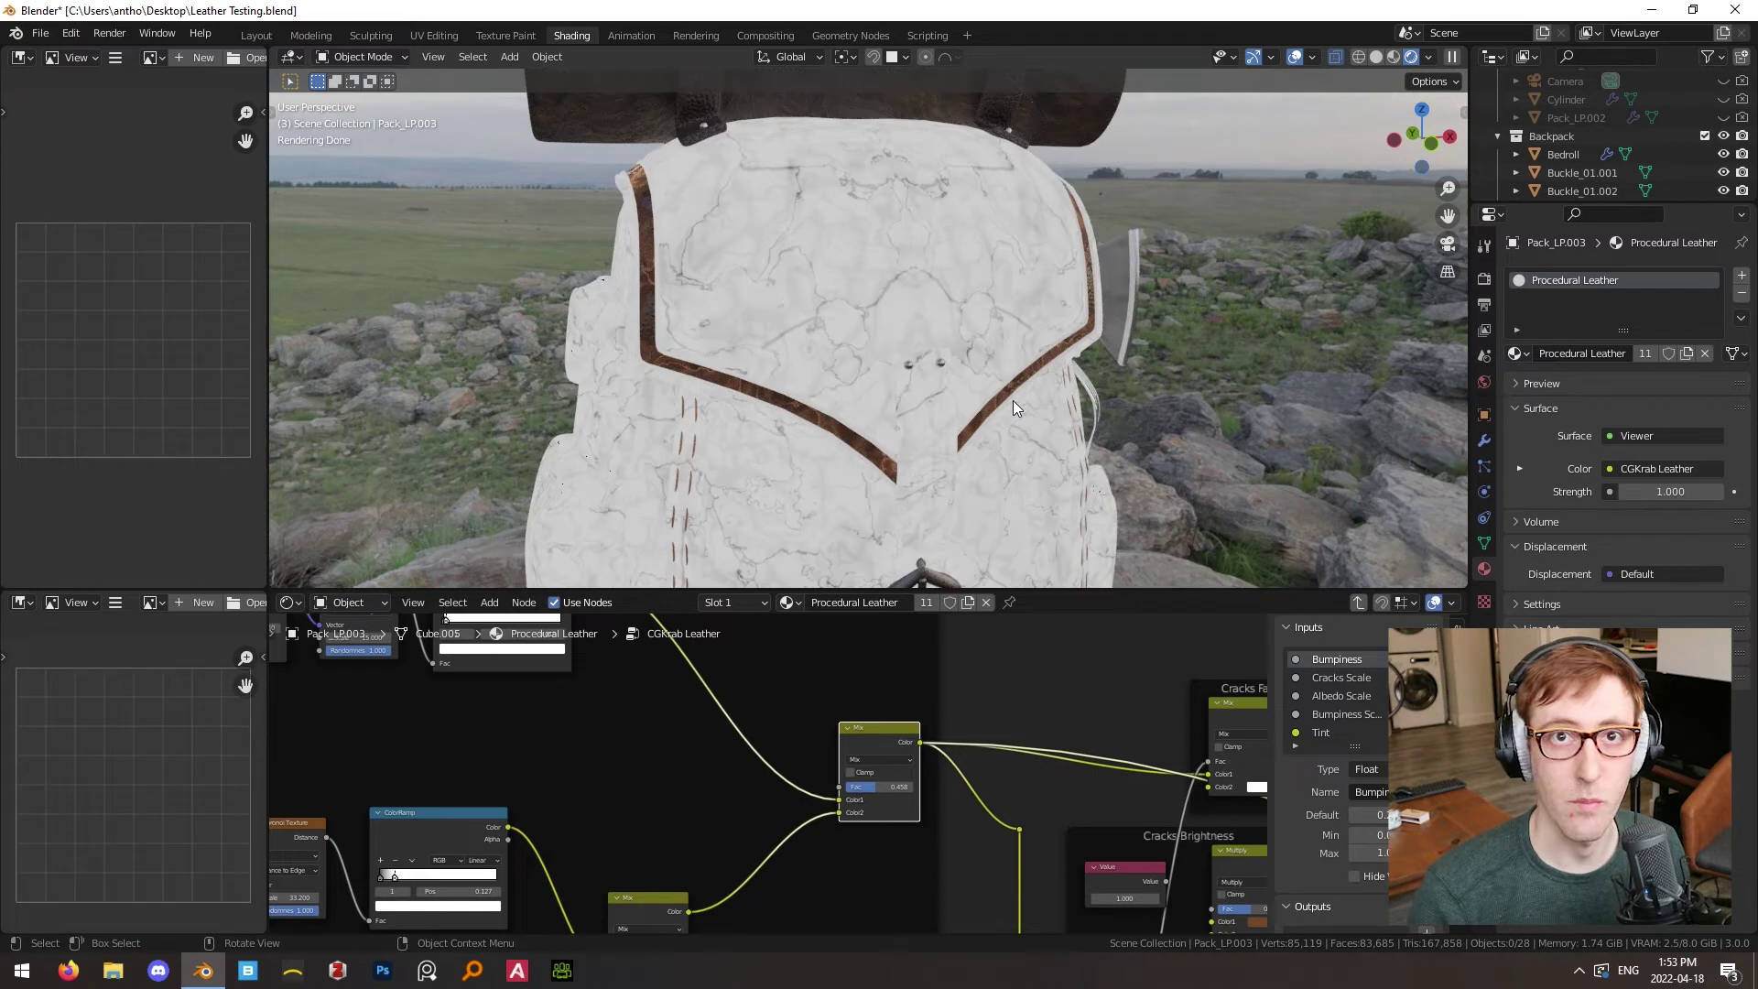
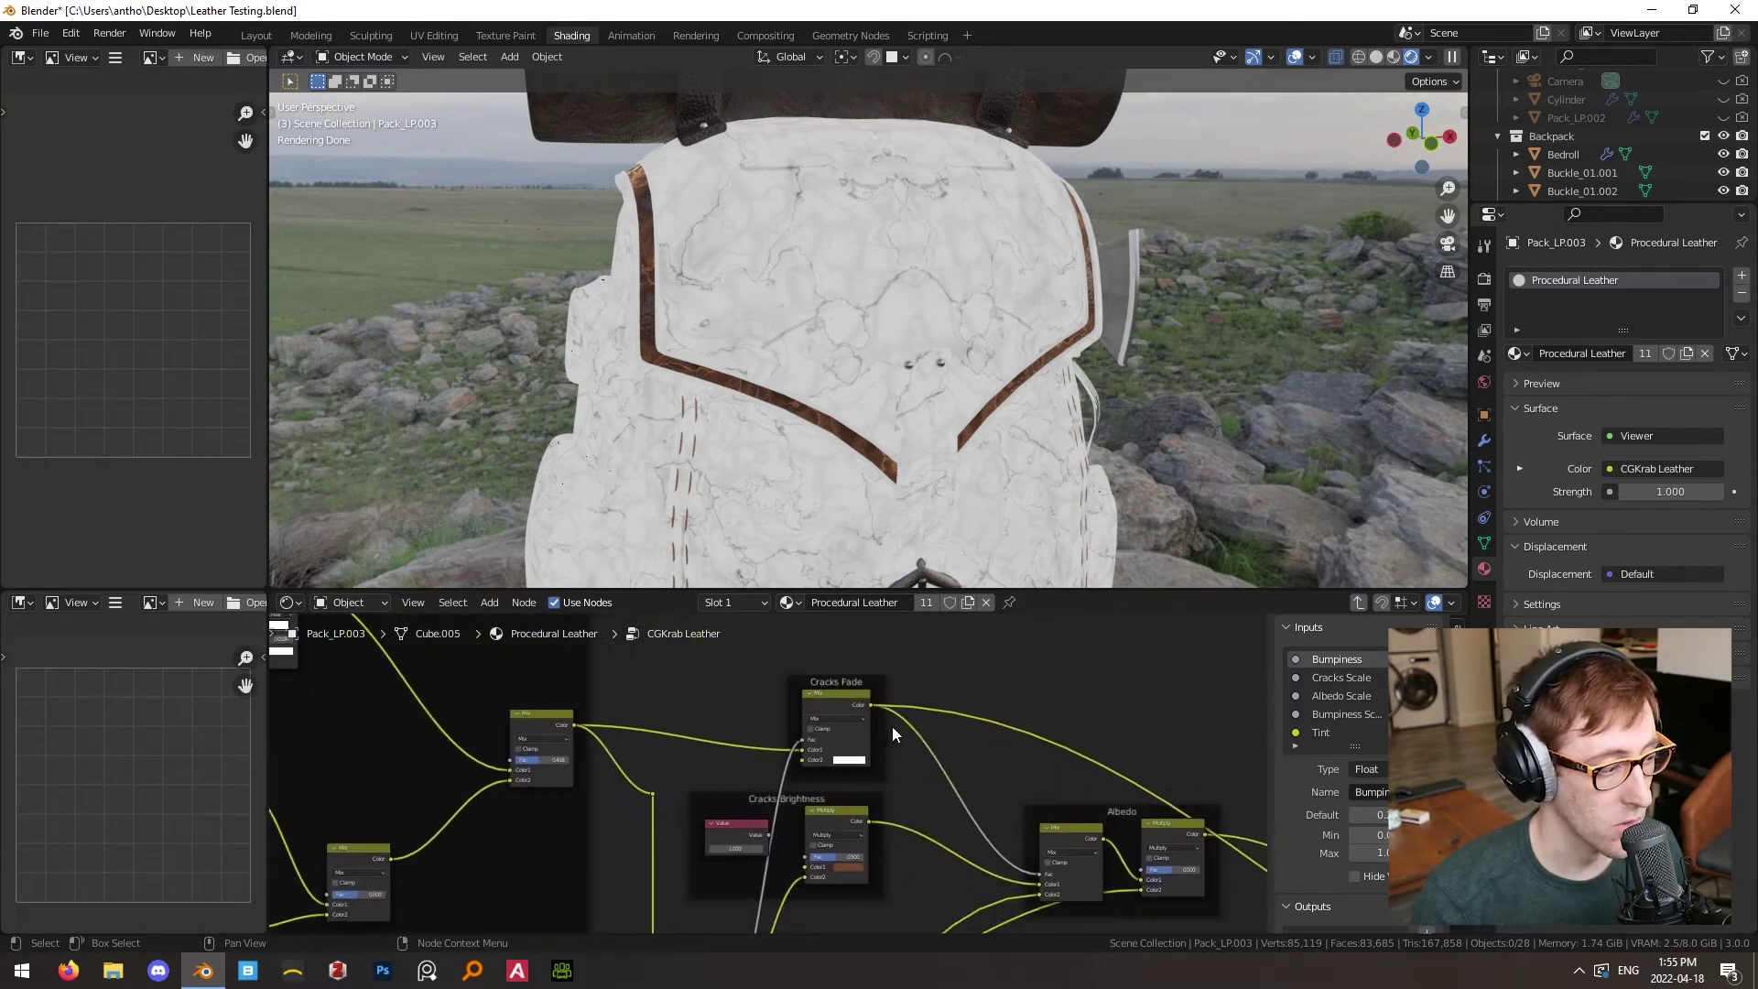
# - Shift the Mix node slightly in the Cracks Fade frame and inspect its settings
pyautogui.scroll(1, 891, 726)
pyautogui.moveTo(811, 684); pyautogui.dragTo(802, 676)
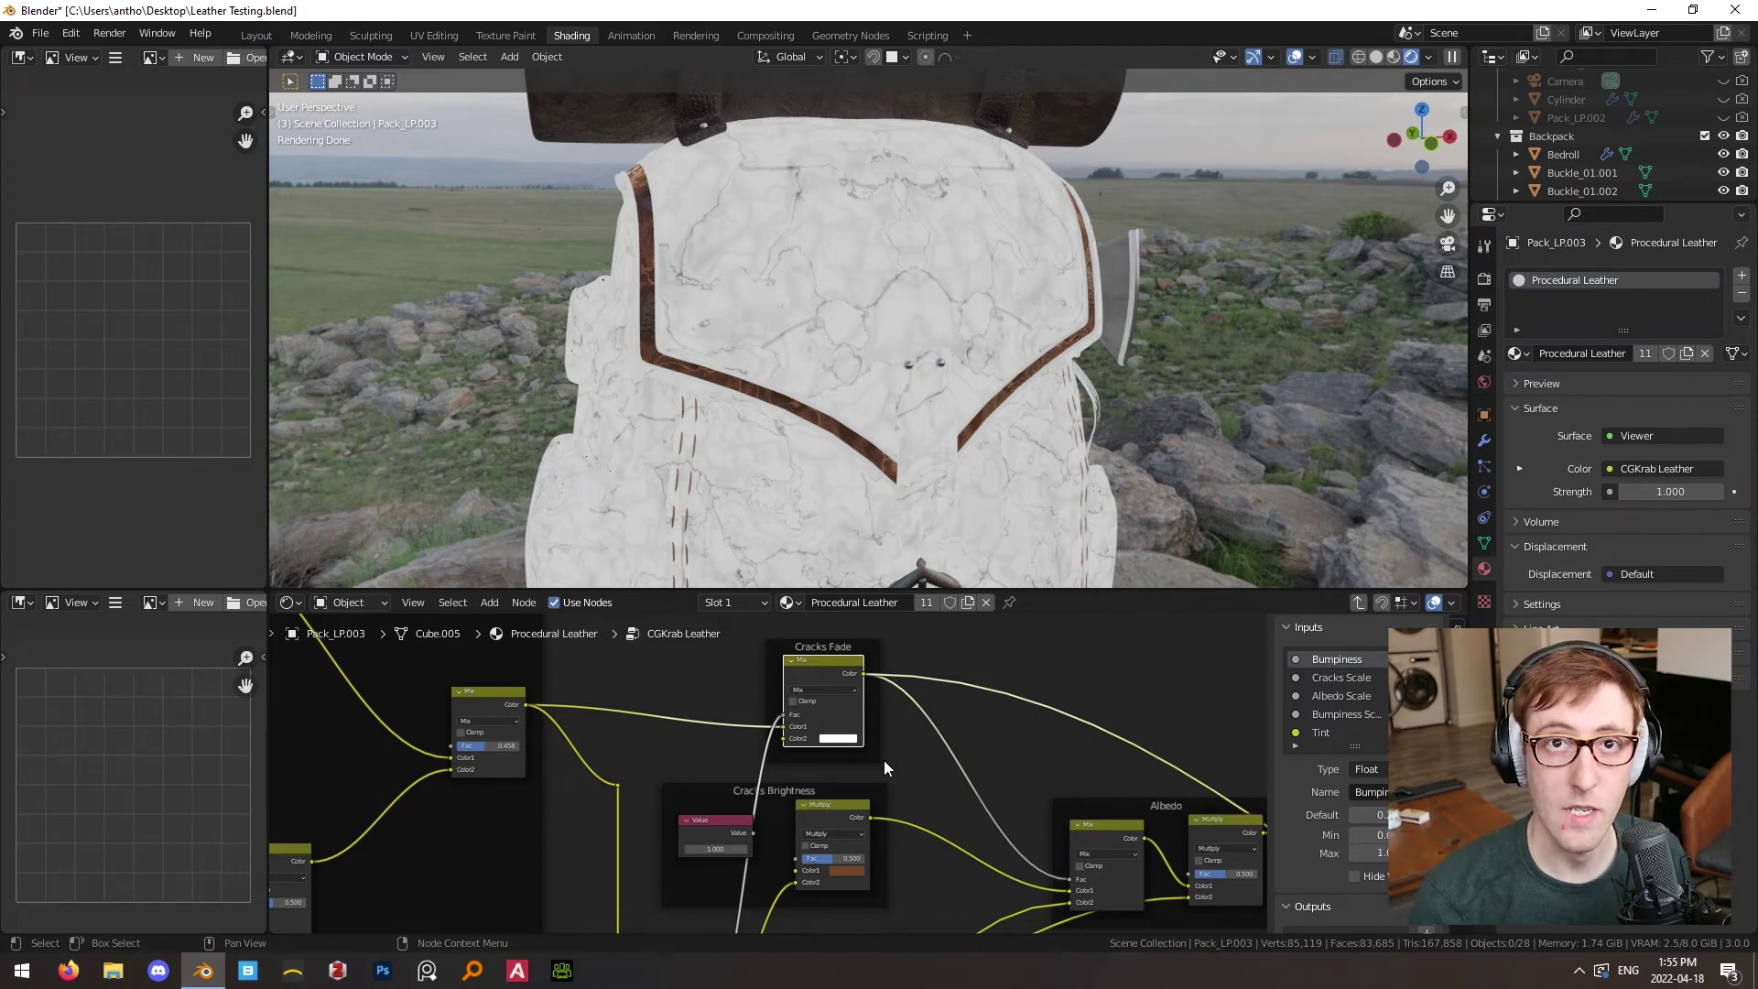
pyautogui.scroll(1, 882, 760)
pyautogui.moveTo(922, 697); pyautogui.dragTo(989, 698)
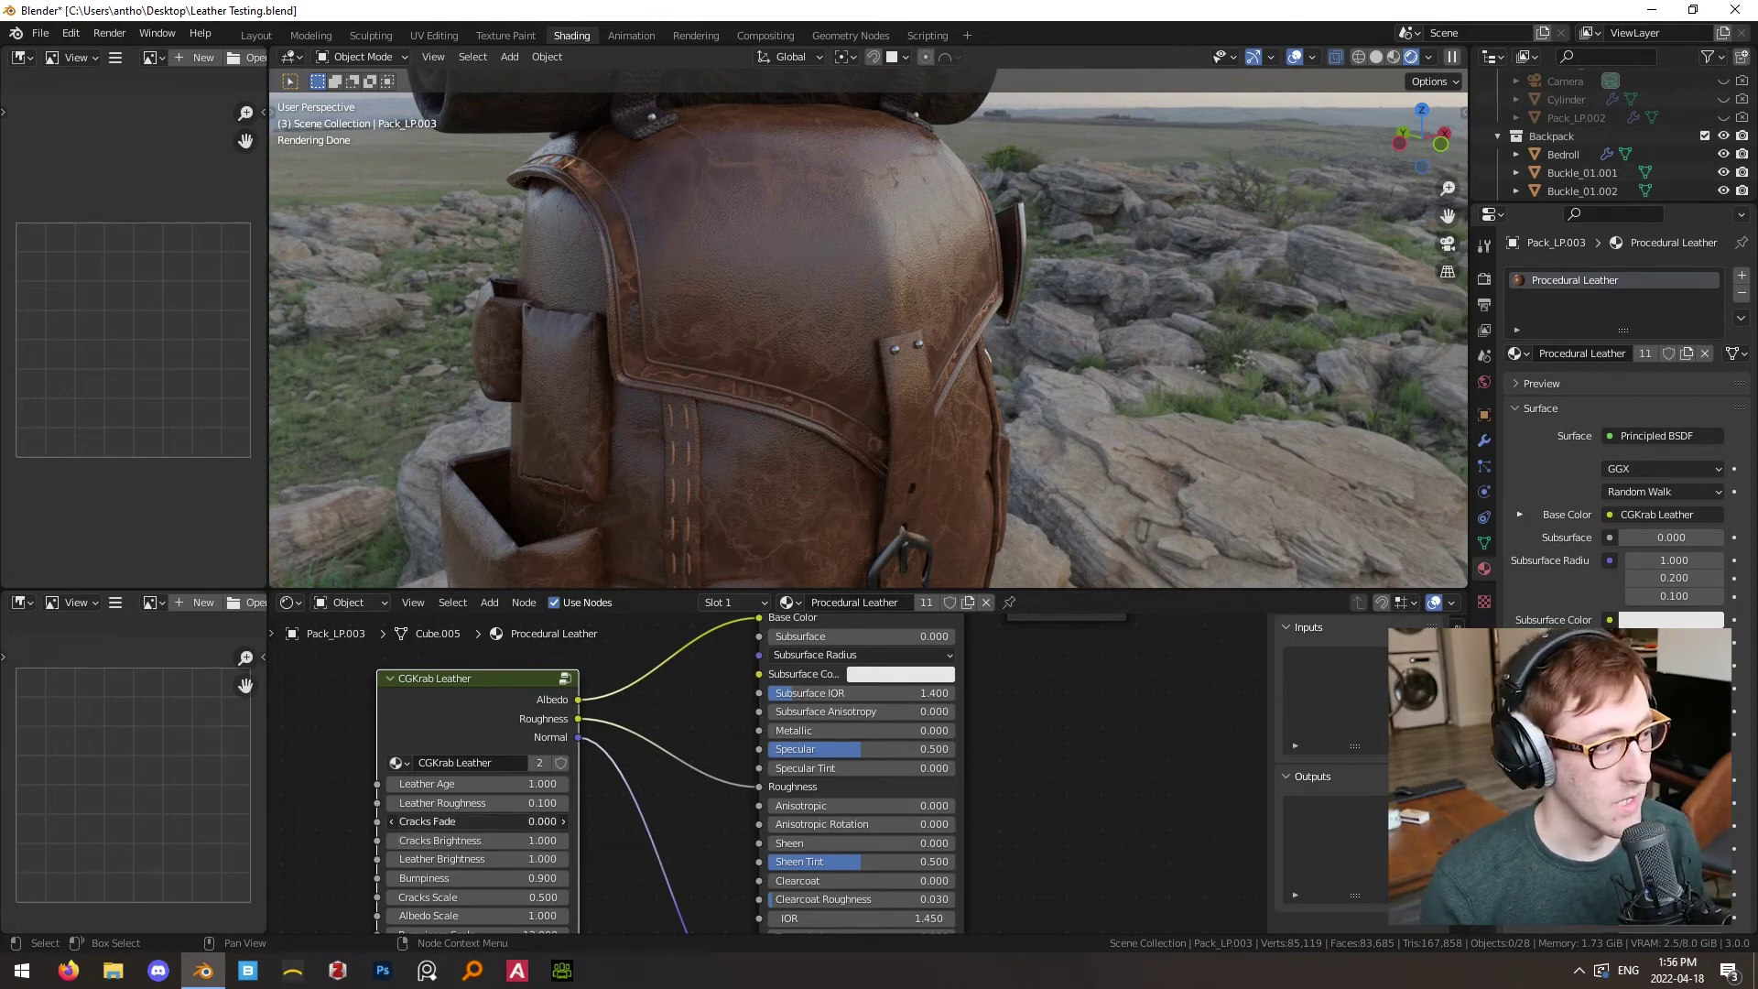
# - Try a higher Cracks Fade on the CGKrab Leather node and set its Leather Age to 0.000
pyautogui.moveTo(524, 821); pyautogui.dragTo(627, 821)
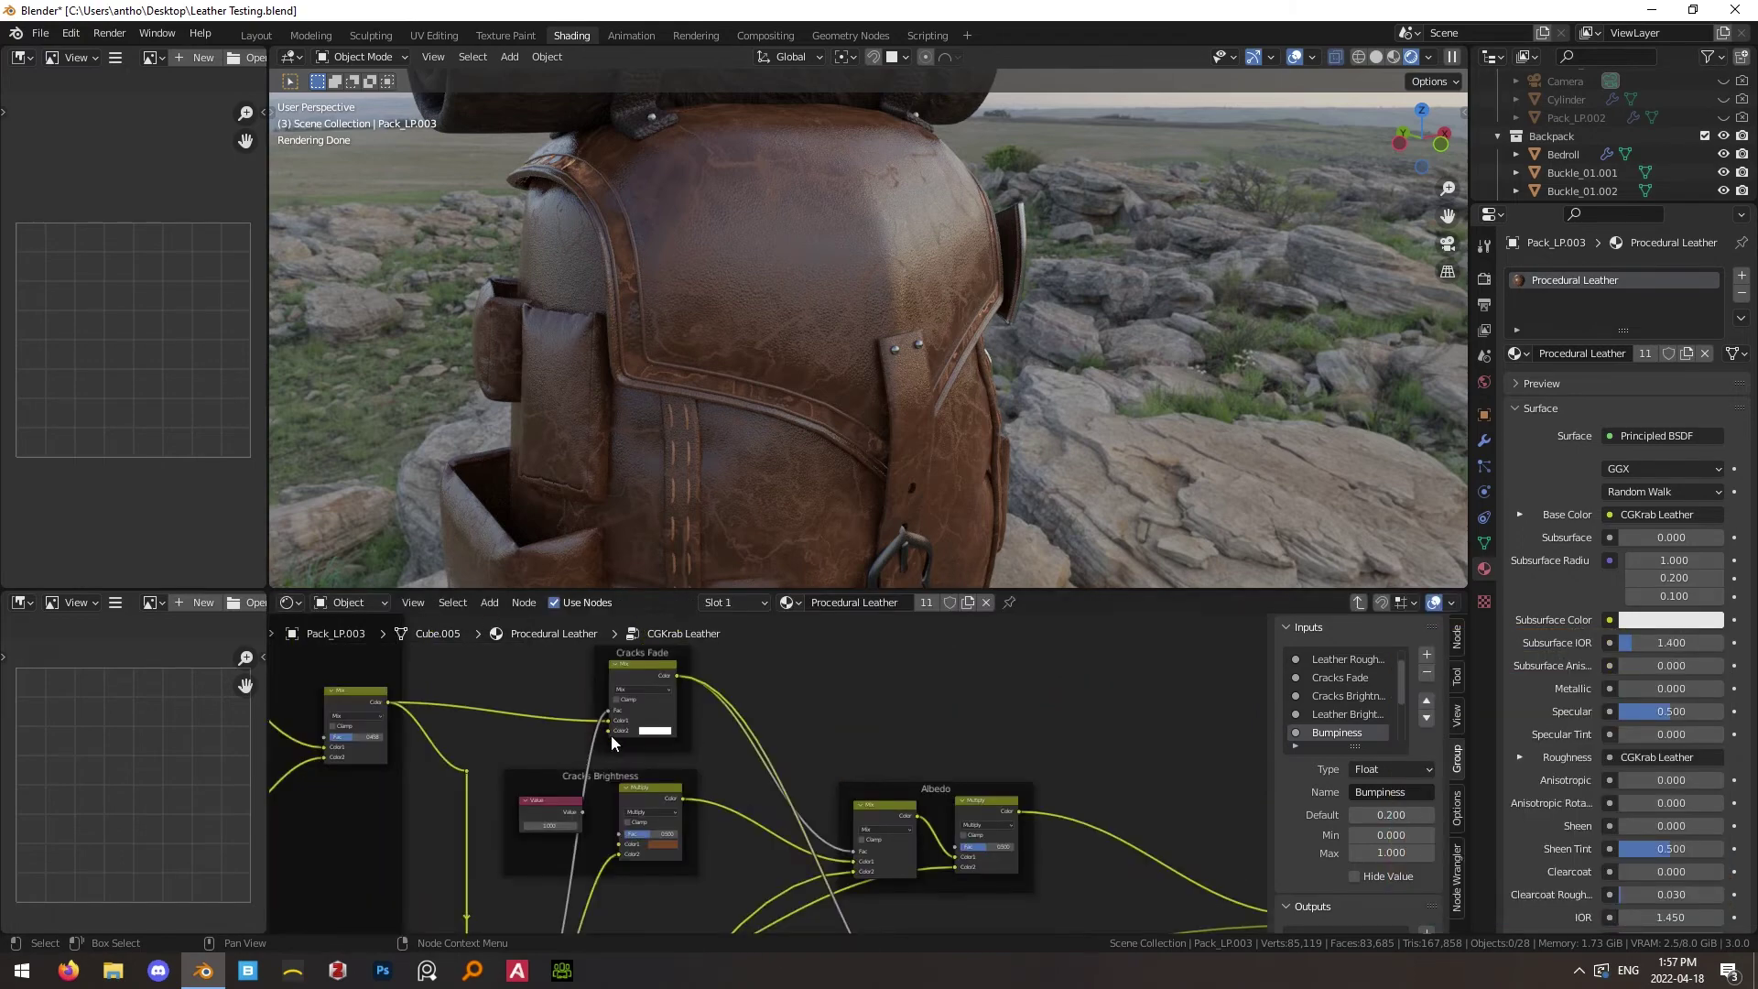
pyautogui.click(678, 676)
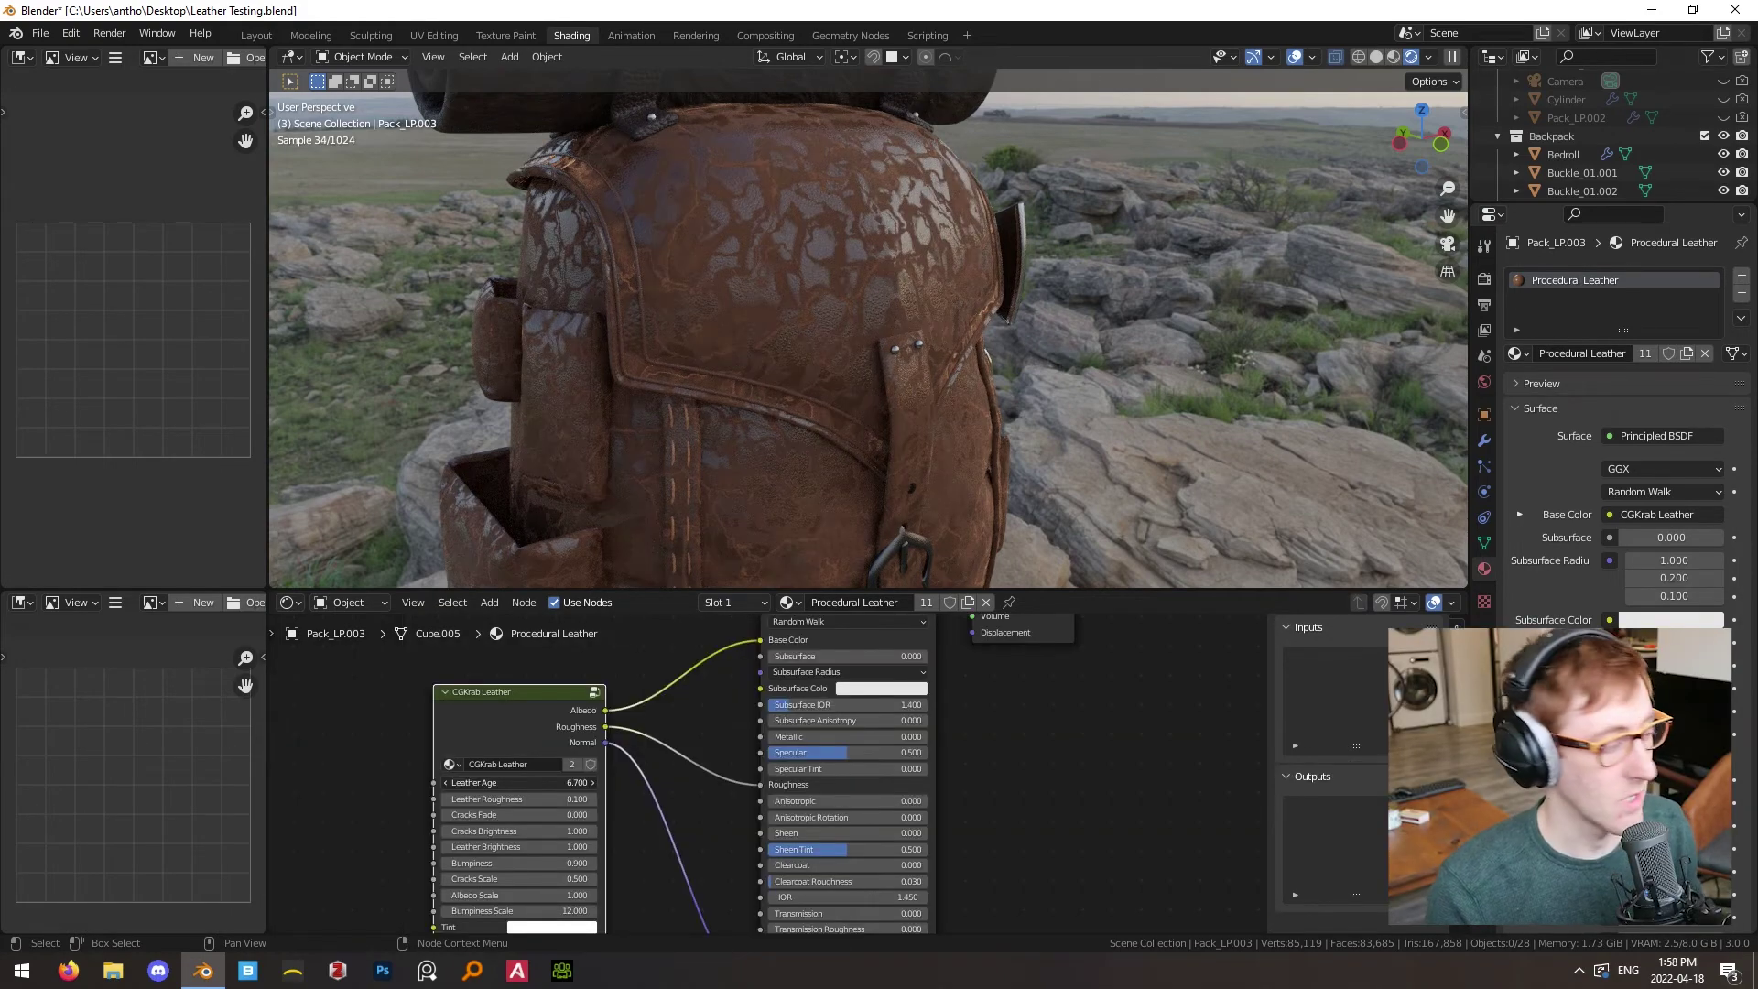
pyautogui.moveTo(519, 782)
pyautogui.mouseDown()
pyautogui.moveTo(445, 782)
pyautogui.moveTo(549, 782)
pyautogui.mouseUp()
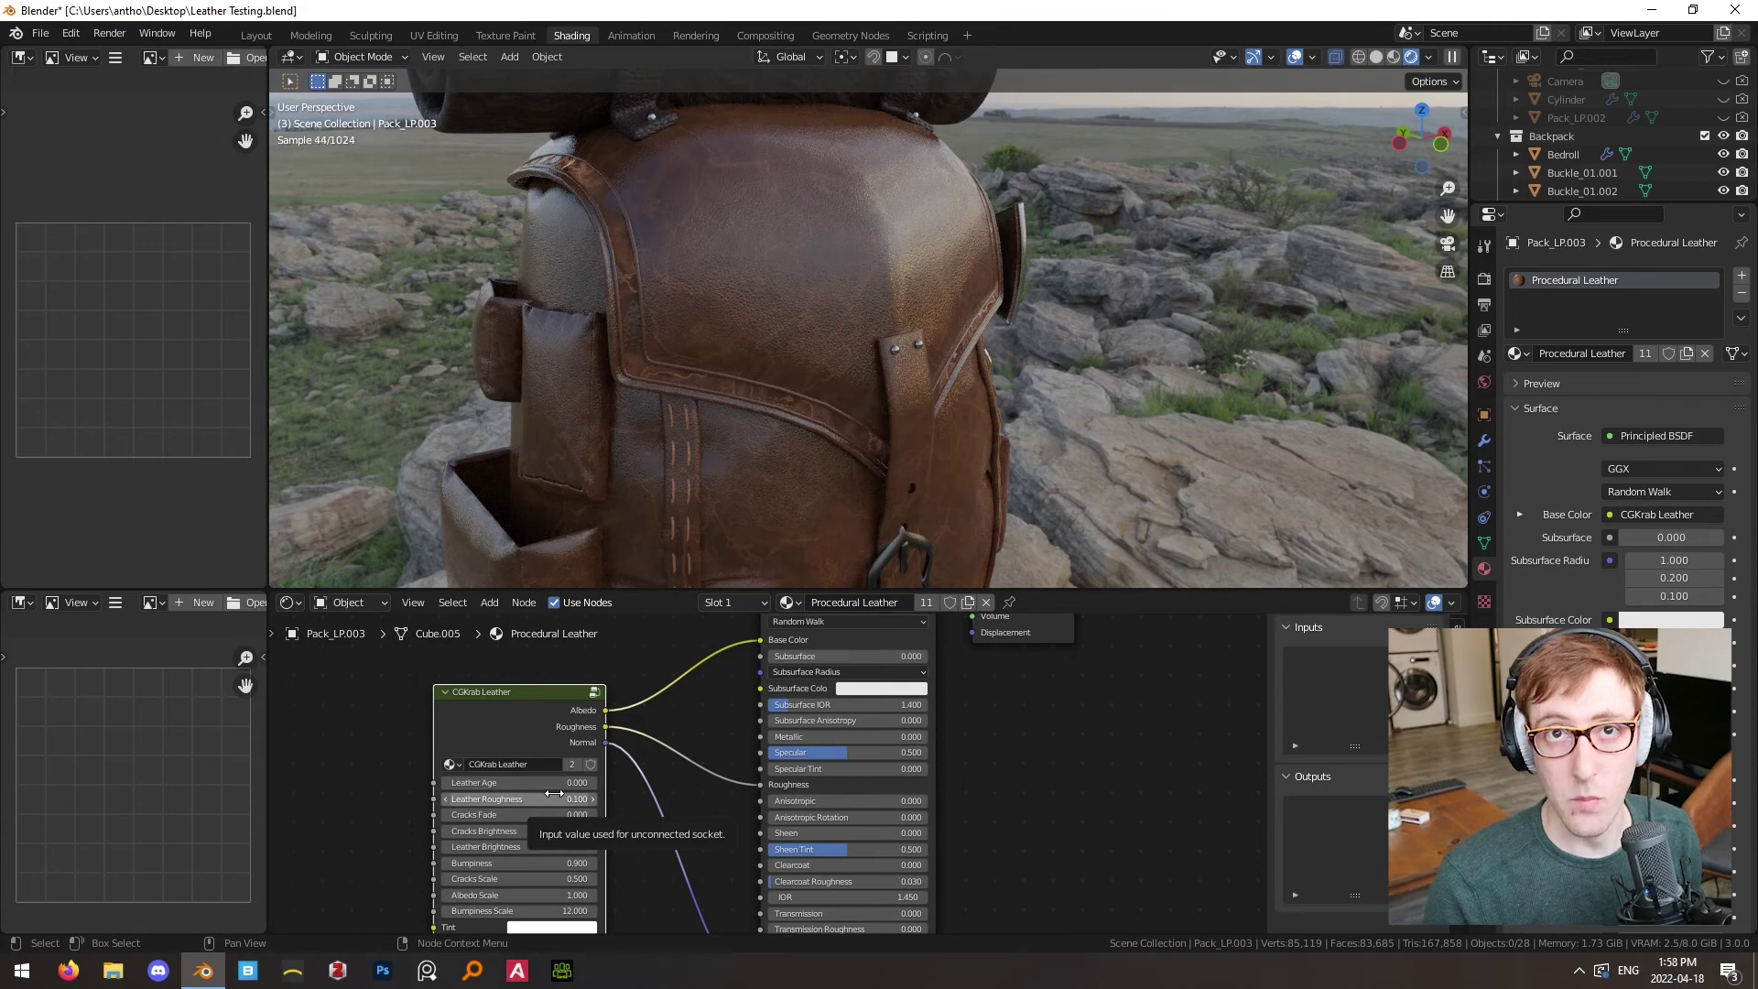
# - Reset the Leather Roughness of the CGKrab Leather node to its default of 1.000
pyautogui.press('BackSpace')
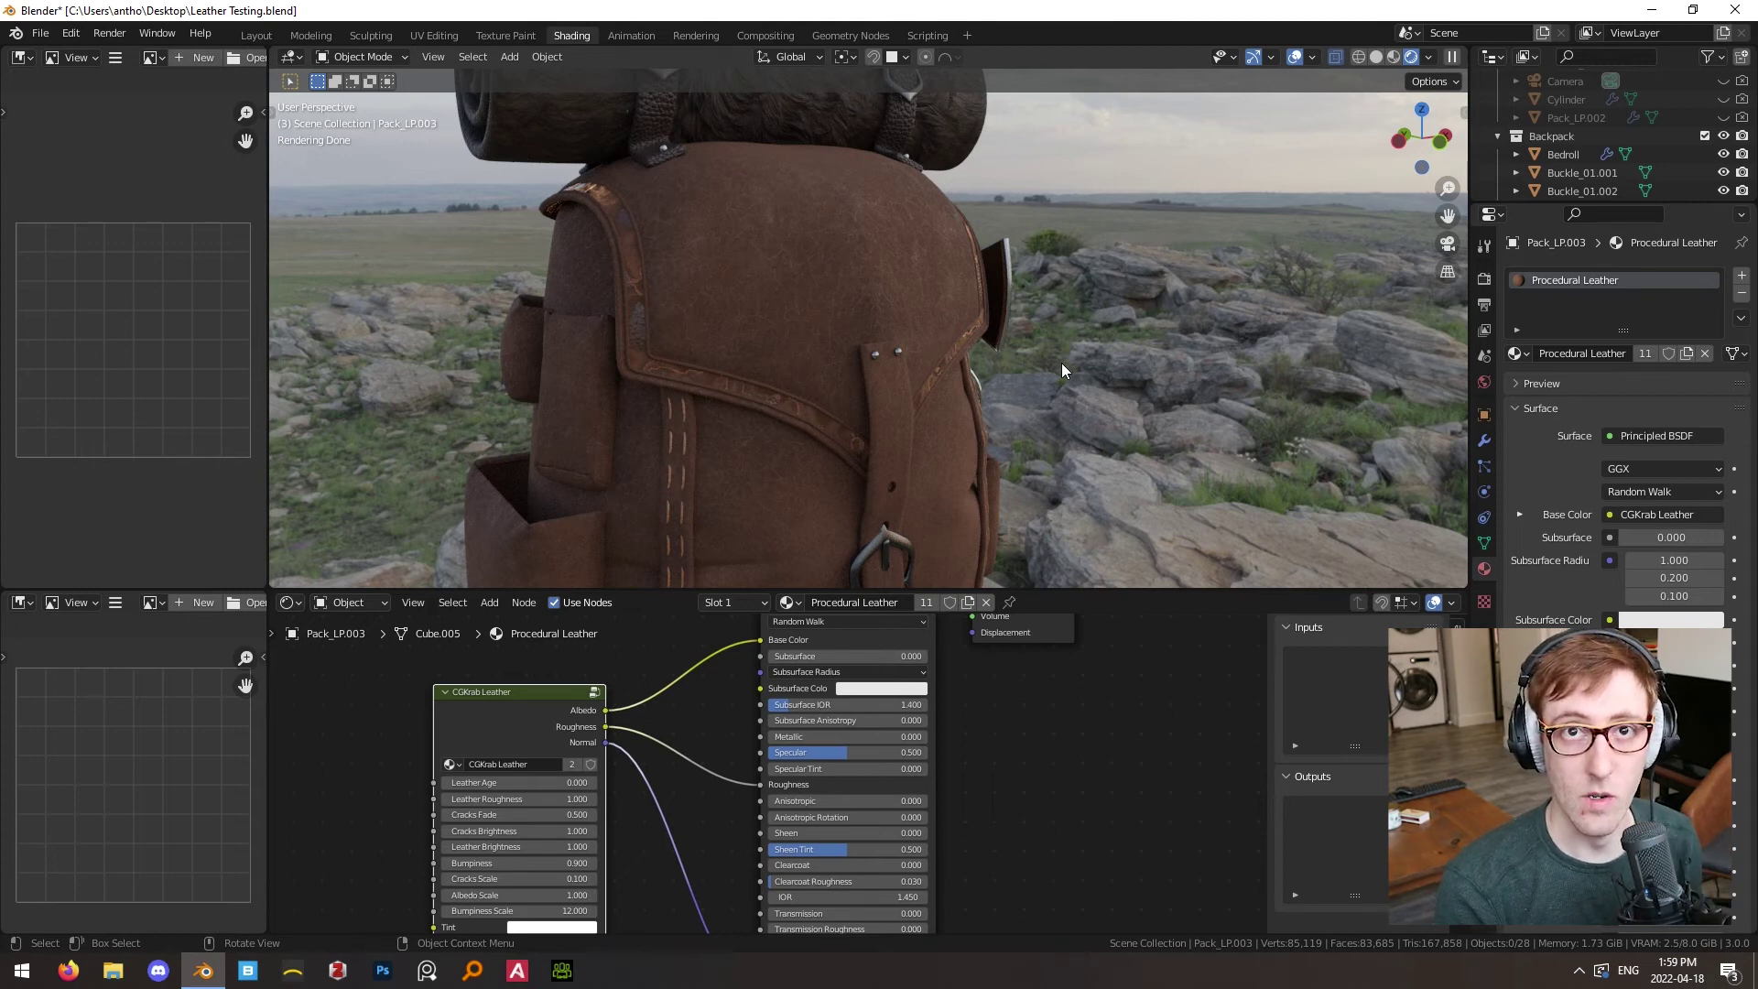
# - Open the CGKrab Leather group and examine its Leather Age and Tint inputs and the Multiply node feeding the Albedo output
pyautogui.press('Tab')
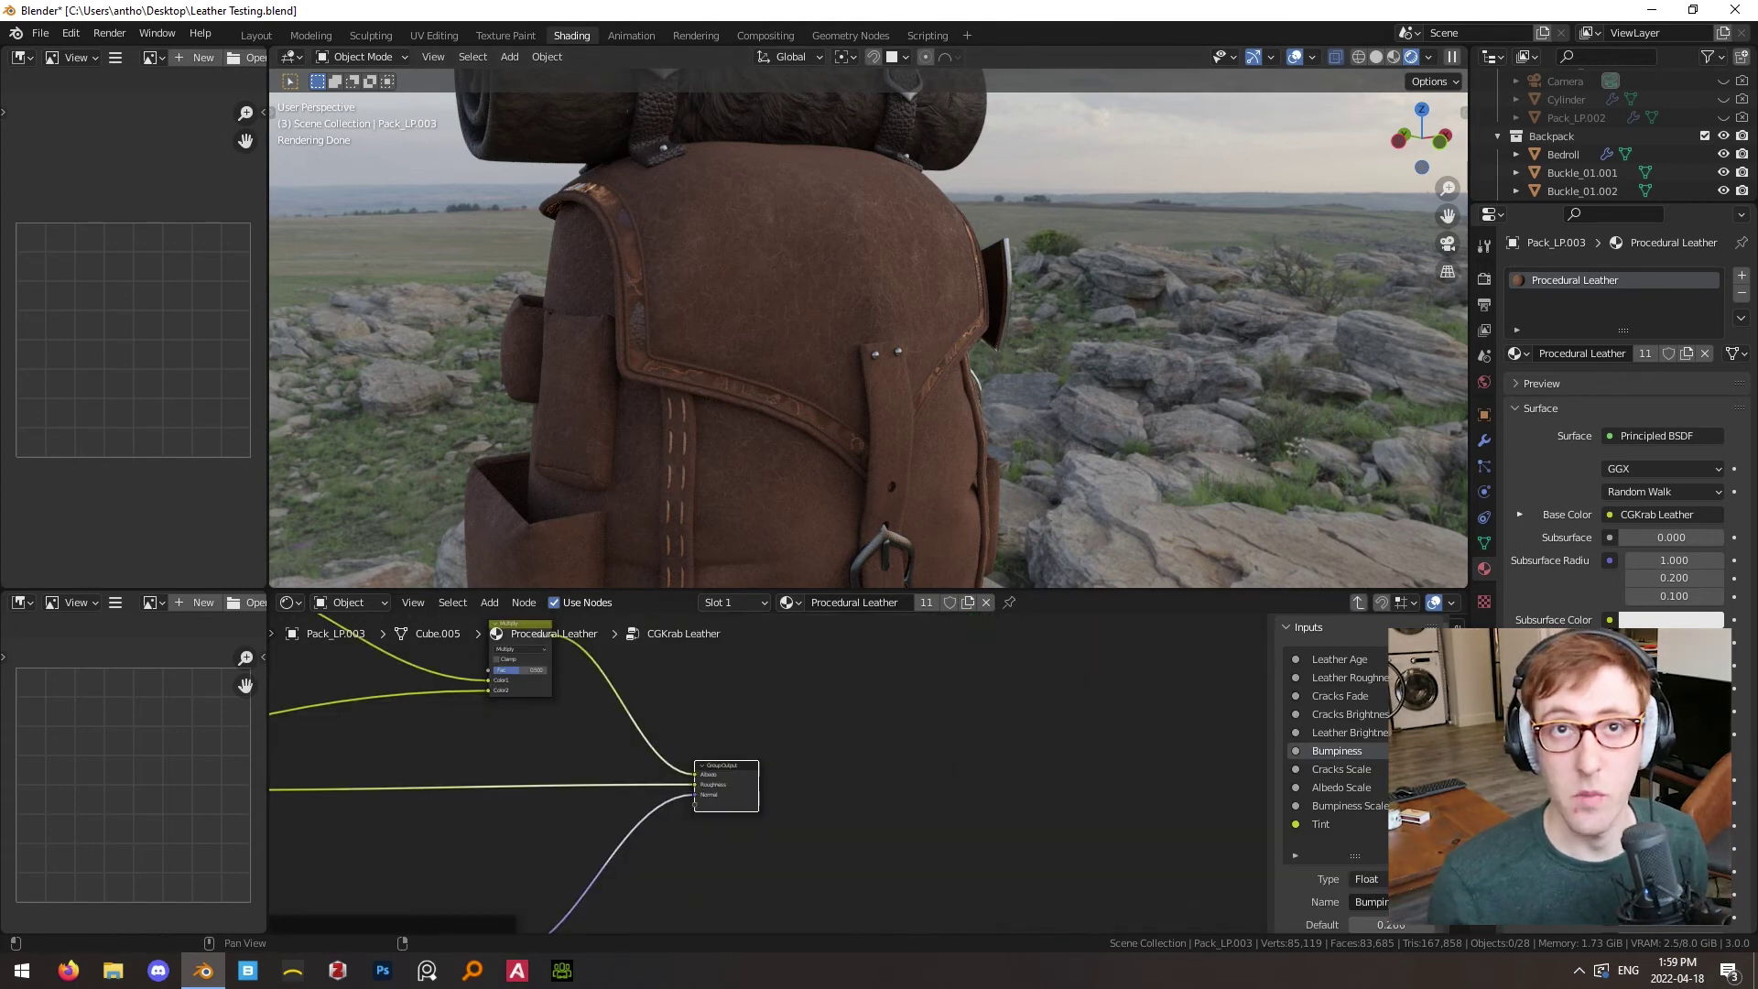
pyautogui.click(1325, 661)
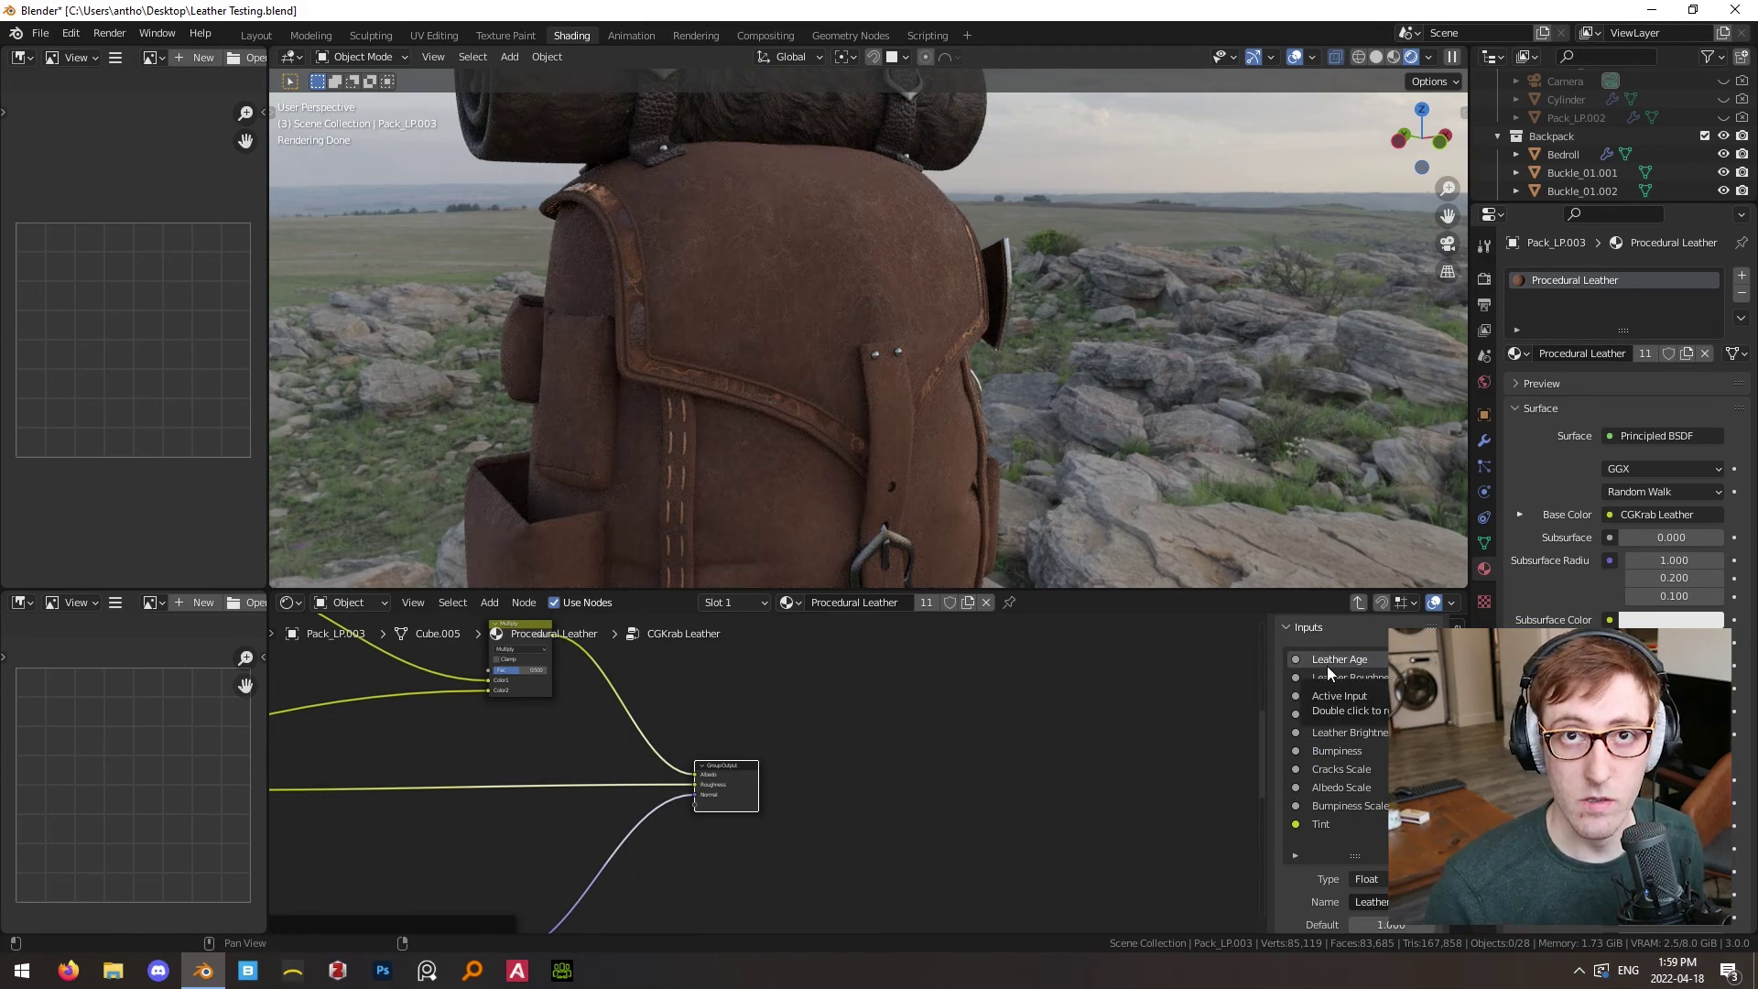
pyautogui.click(932, 716)
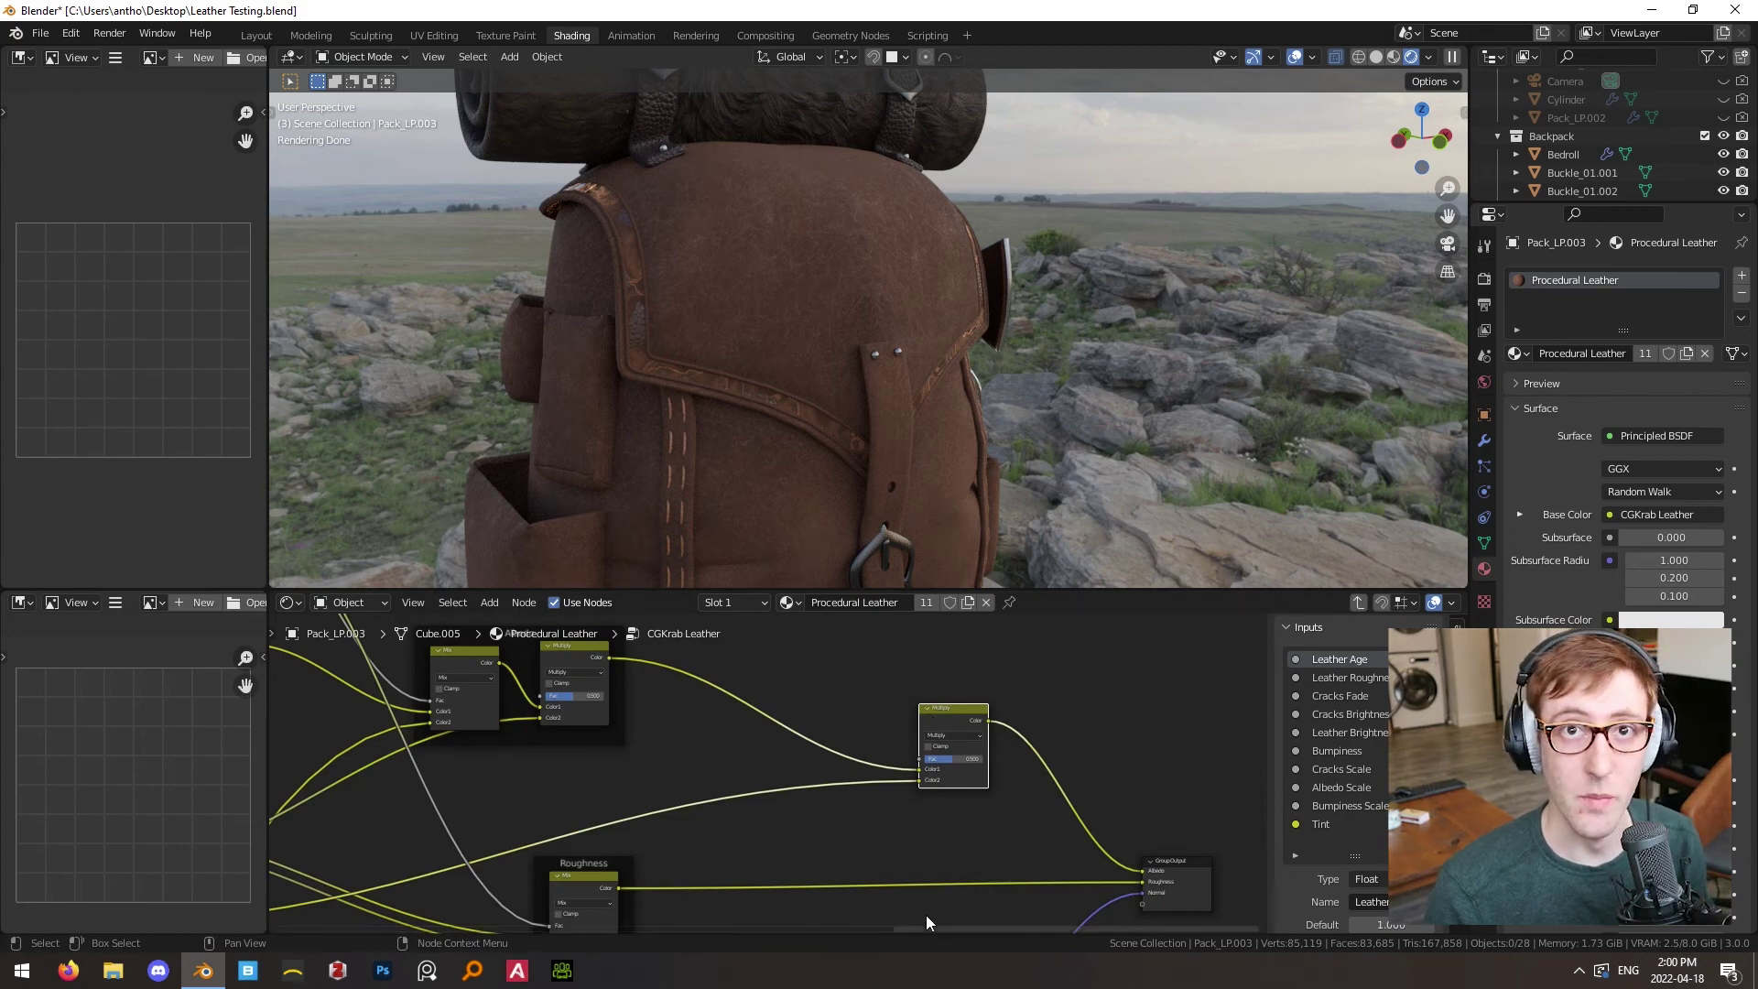
pyautogui.click(1328, 823)
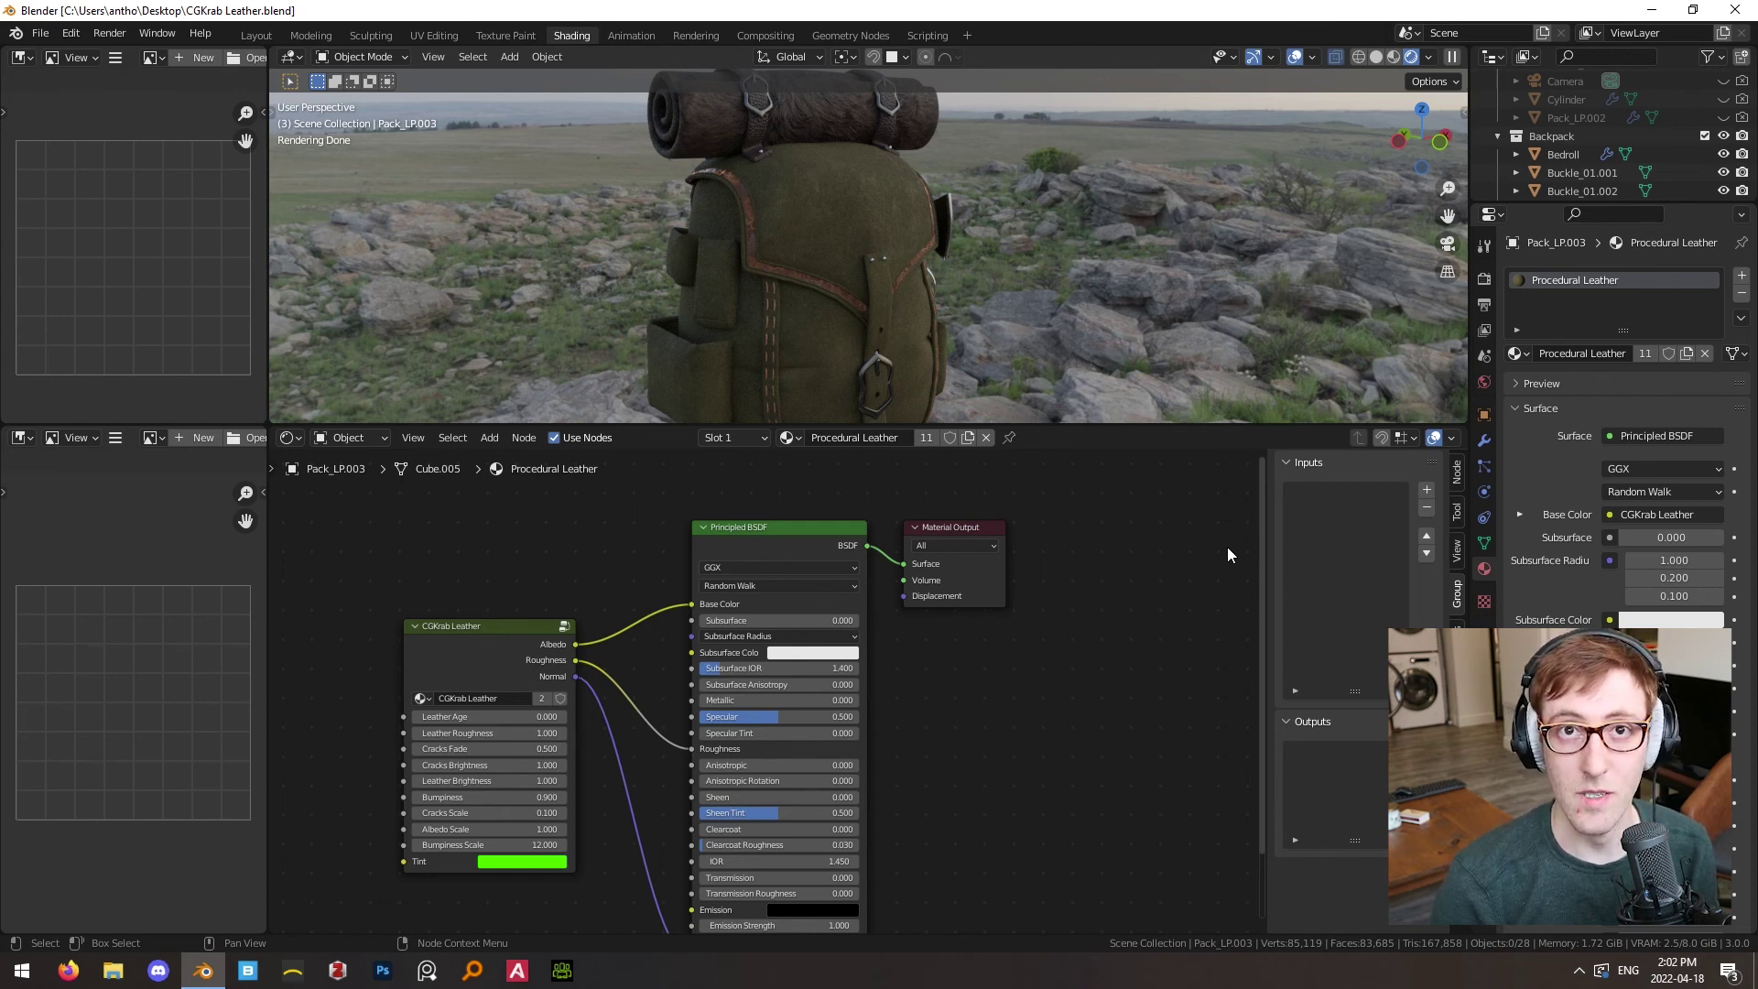
# - Save the CGKrab Leather.blend file with the green-tinted leather material
pyautogui.hotkey('ctrl', 's')
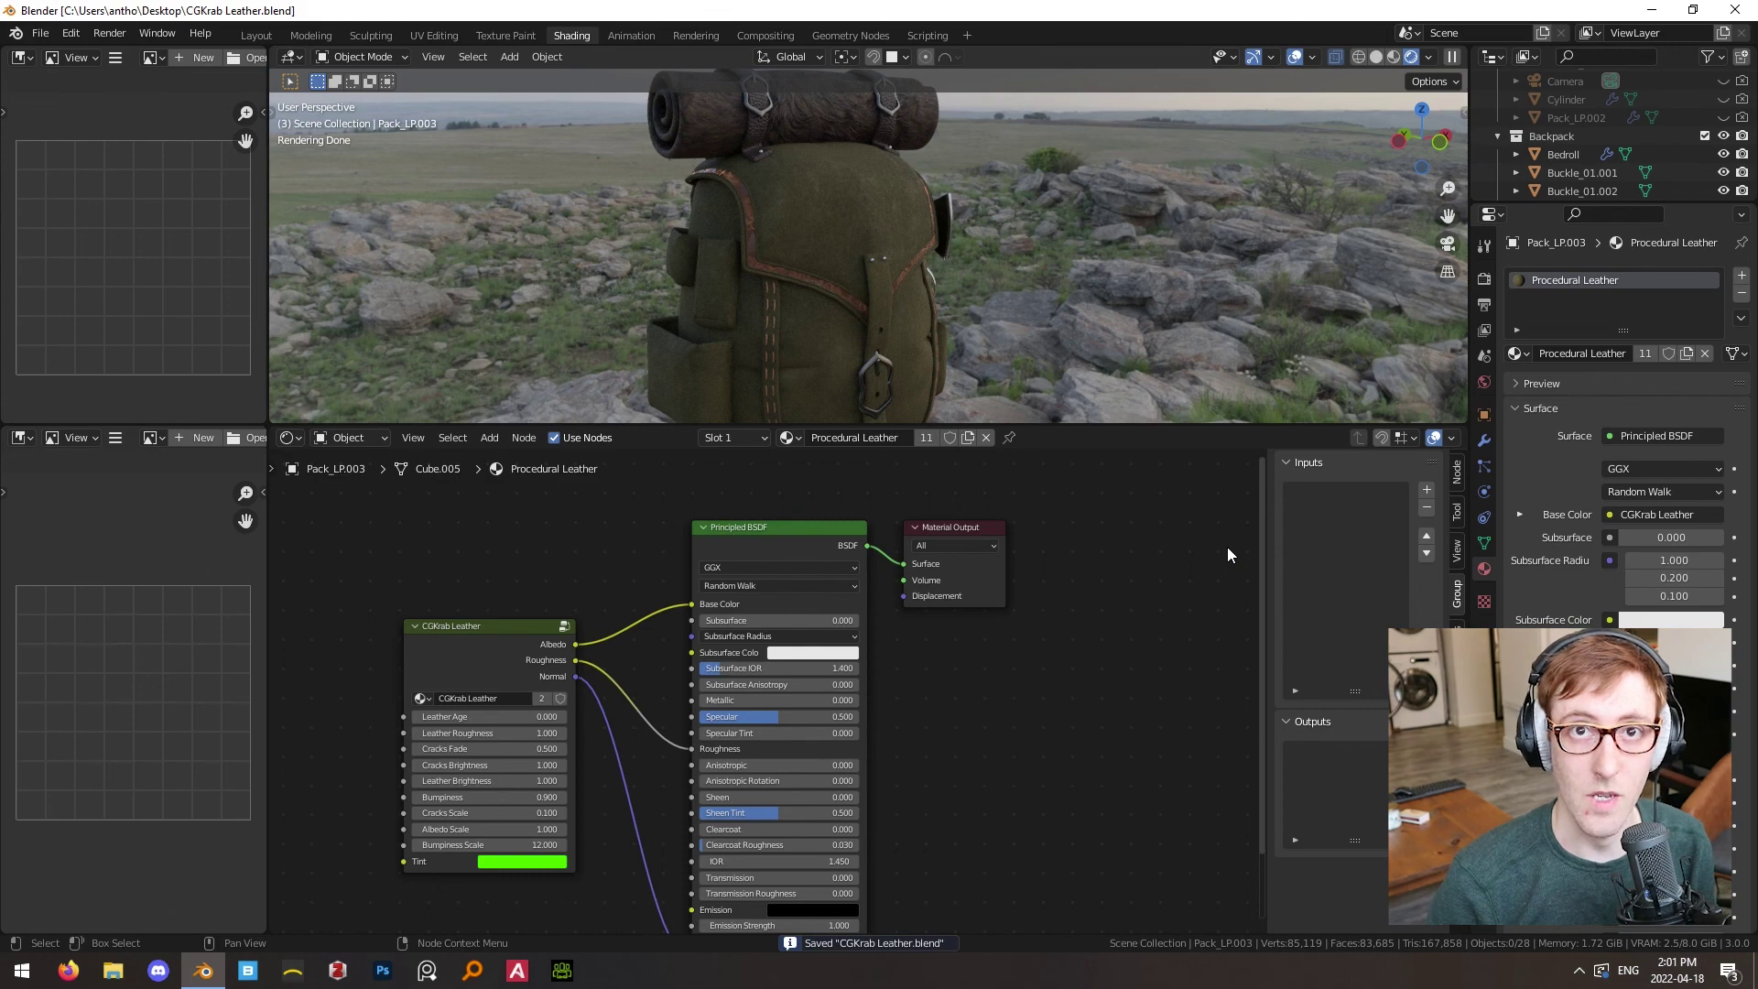